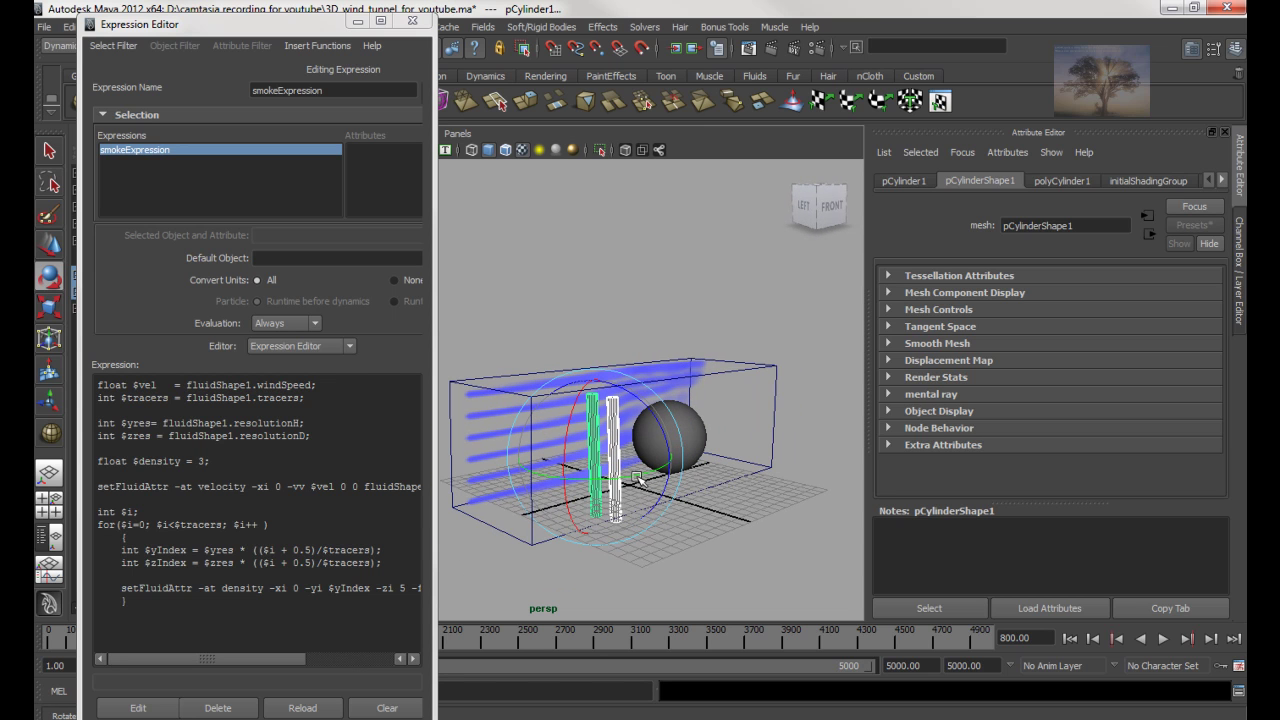
Move the two cylinders clear of the fluid container and widen the Expression Editor window
{"action": "key", "text": "w"}
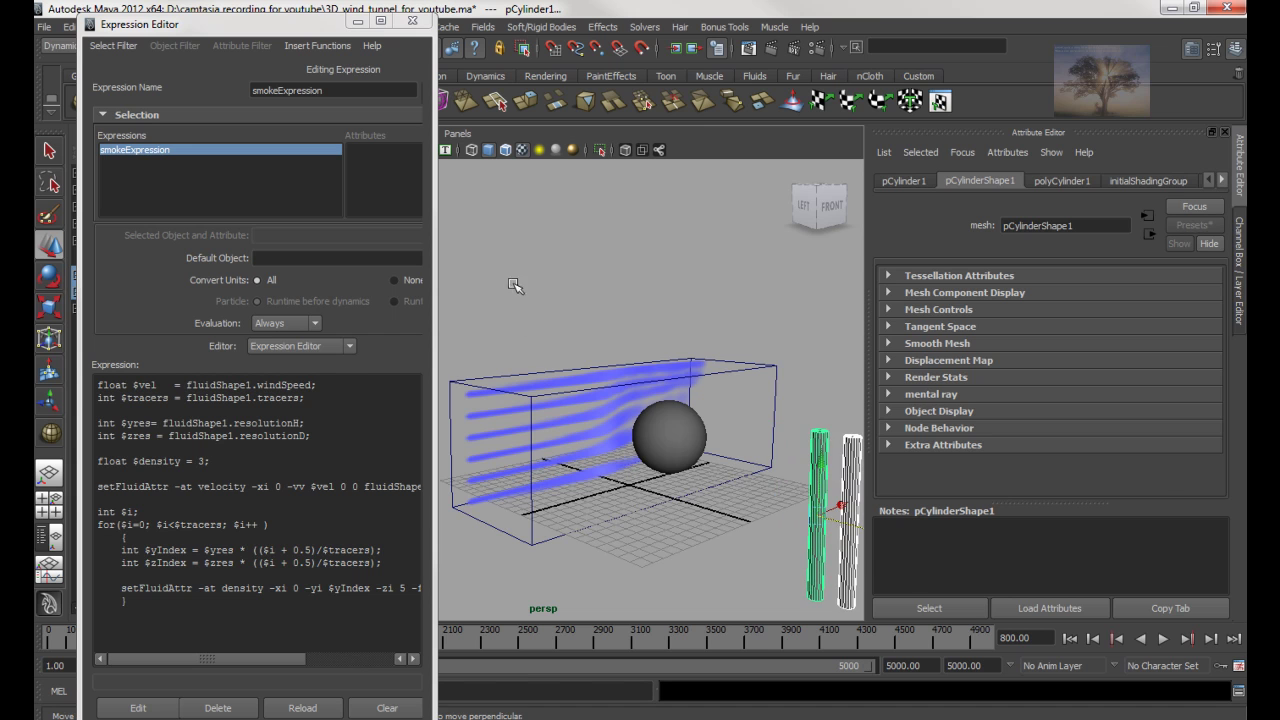
{"action": "left_click", "coordinate": [771, 371]}
{"action": "left_click_drag", "start_coordinate": [714, 363], "coordinate": [595, 357], "text": "alt"}
{"action": "left_click_drag", "start_coordinate": [438, 570], "coordinate": [607, 570]}
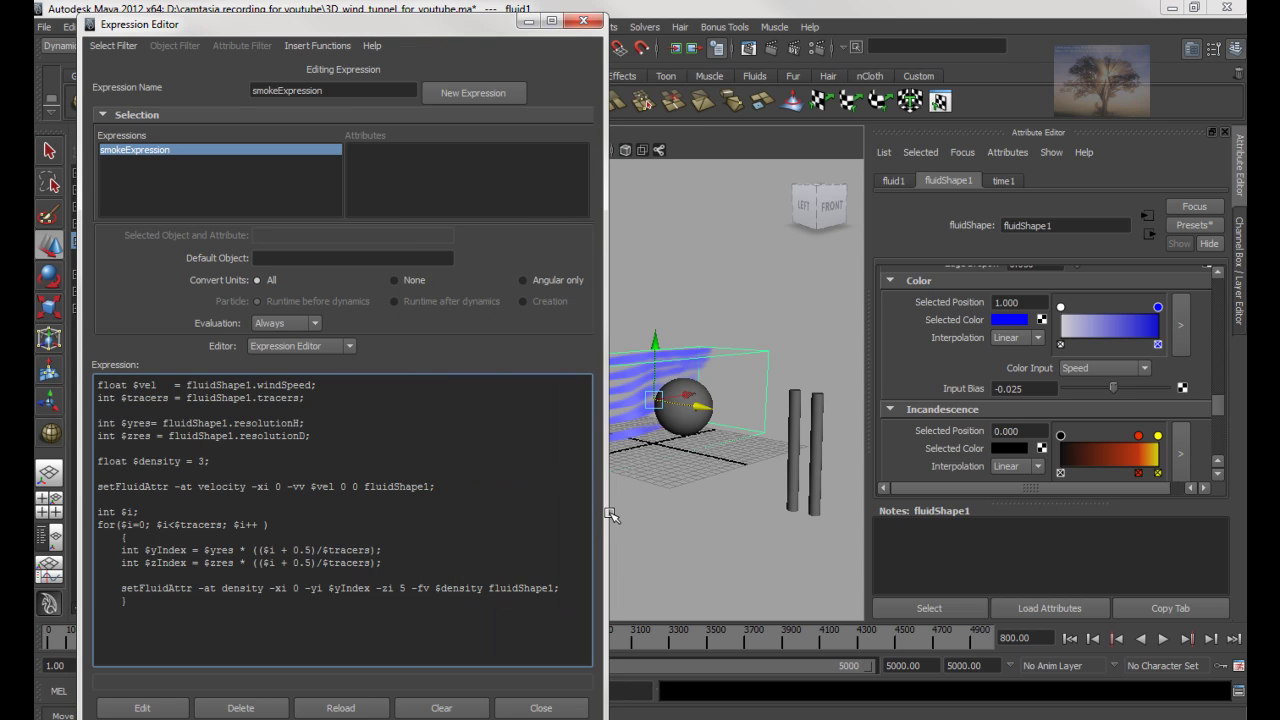
{"action": "left_click_drag", "start_coordinate": [612, 515], "coordinate": [525, 515]}
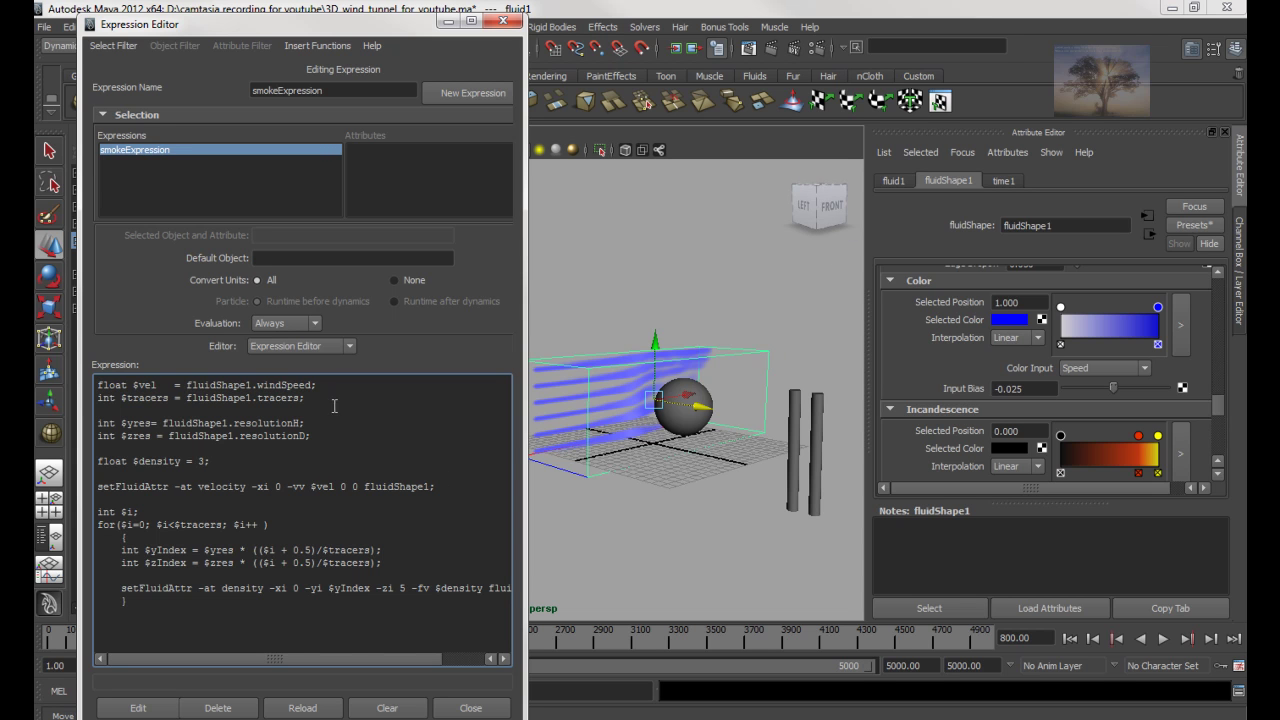
Examine the windSpeed and tracers declarations at the start of smokeExpression
{"action": "left_click_drag", "start_coordinate": [332, 408], "coordinate": [85, 374]}
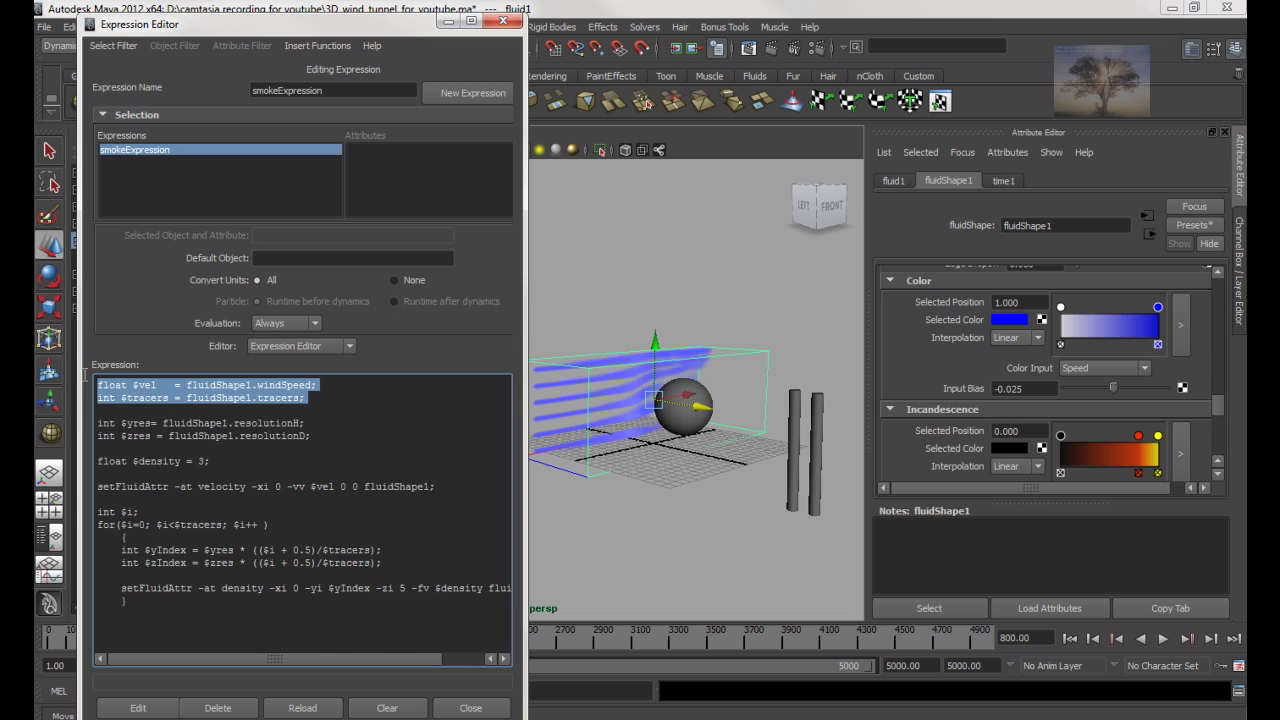
{"action": "left_click", "coordinate": [328, 429]}
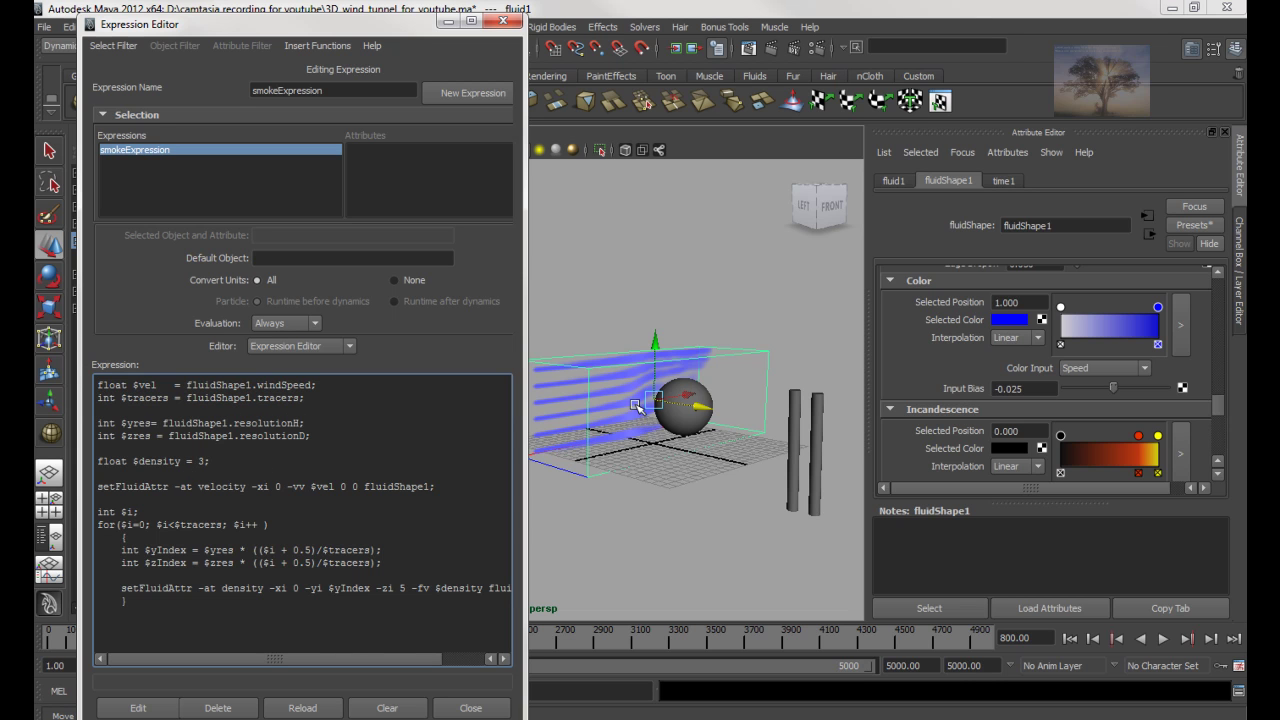
{"action": "left_click_drag", "start_coordinate": [638, 405], "coordinate": [655, 416], "text": "alt"}
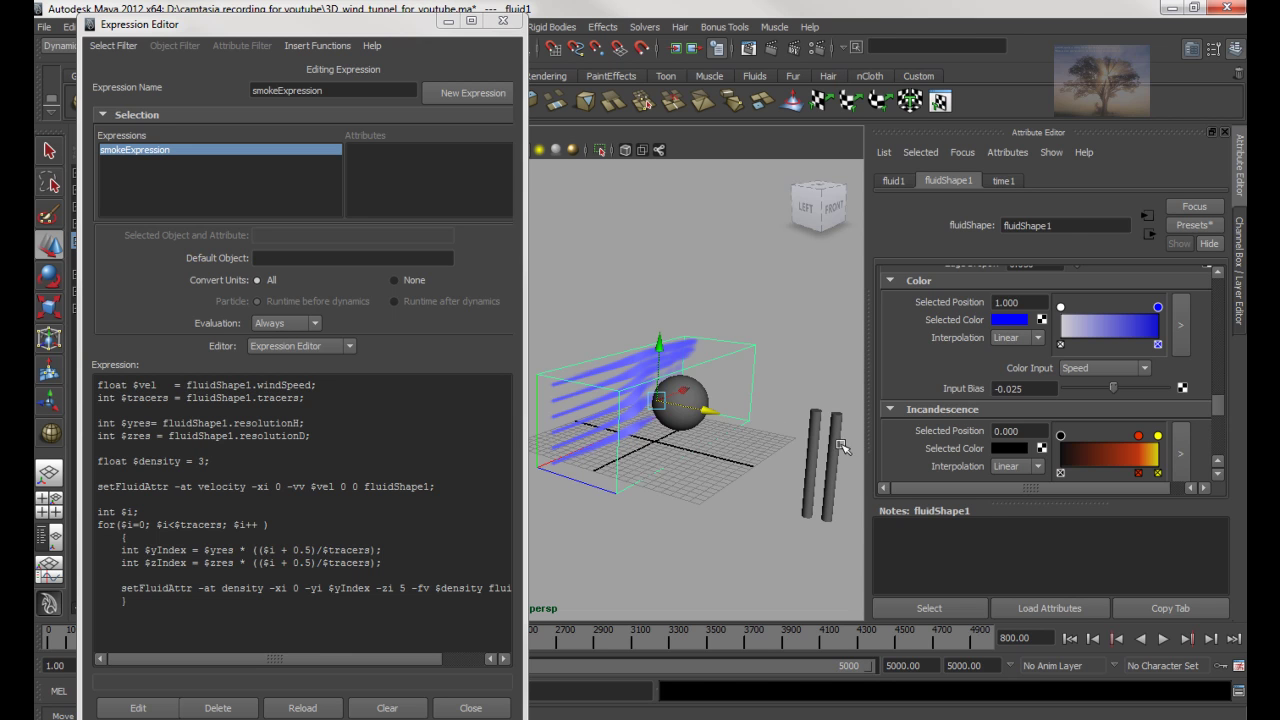
{"action": "left_click_drag", "start_coordinate": [848, 499], "coordinate": [800, 514]}
{"action": "key", "text": "e"}
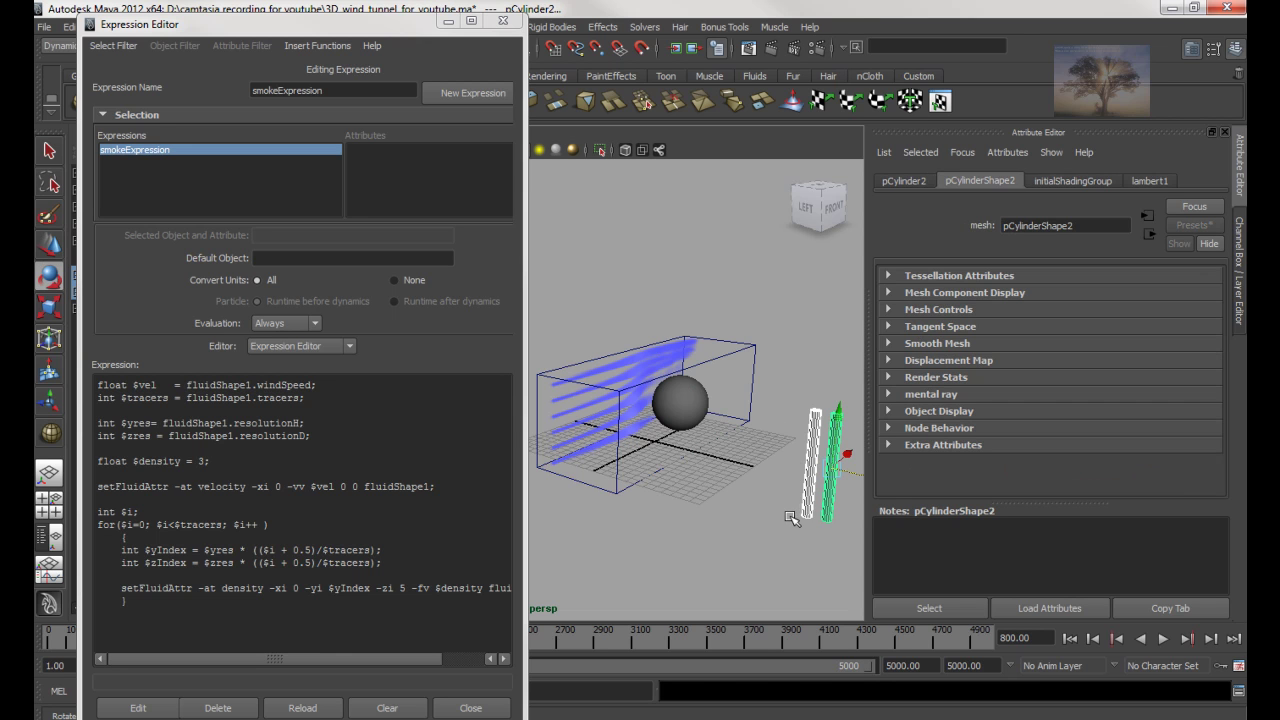
{"action": "left_click_drag", "start_coordinate": [712, 479], "coordinate": [749, 519], "text": "alt"}
{"action": "left_click_drag", "start_coordinate": [727, 441], "coordinate": [647, 437], "text": "alt"}
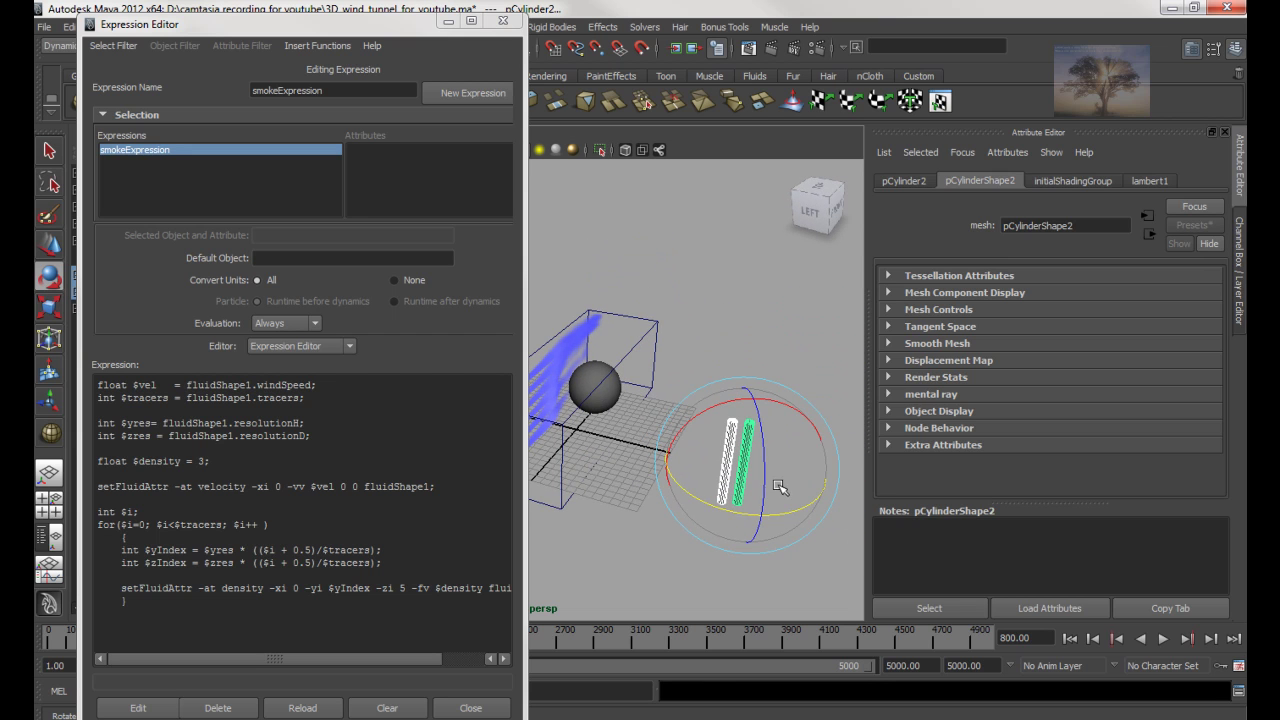
{"action": "left_click", "coordinate": [787, 433]}
{"action": "left_click", "coordinate": [751, 452]}
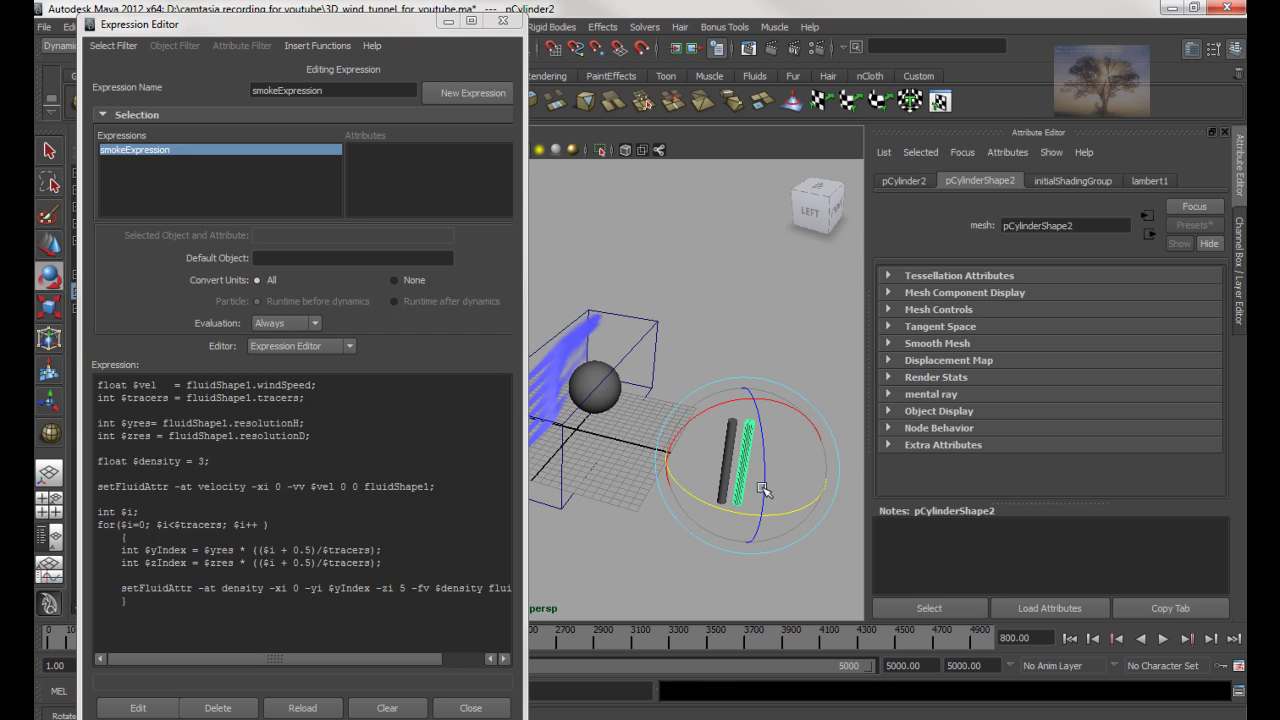
{"action": "key", "text": "w"}
{"action": "left_click_drag", "start_coordinate": [788, 468], "coordinate": [748, 507], "text": "alt"}
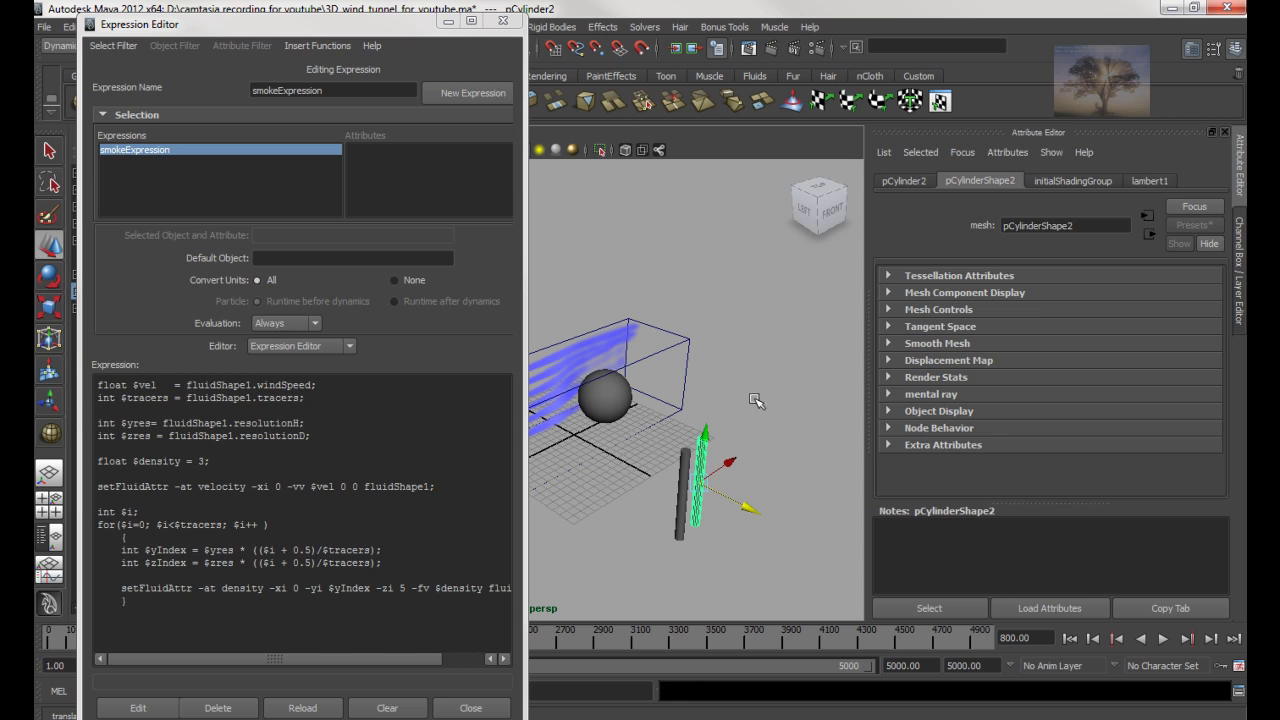
Rewrite the $yres declaration in smokeExpression as int $xres = fluidShape1.resolutionW
{"action": "left_click", "coordinate": [298, 422]}
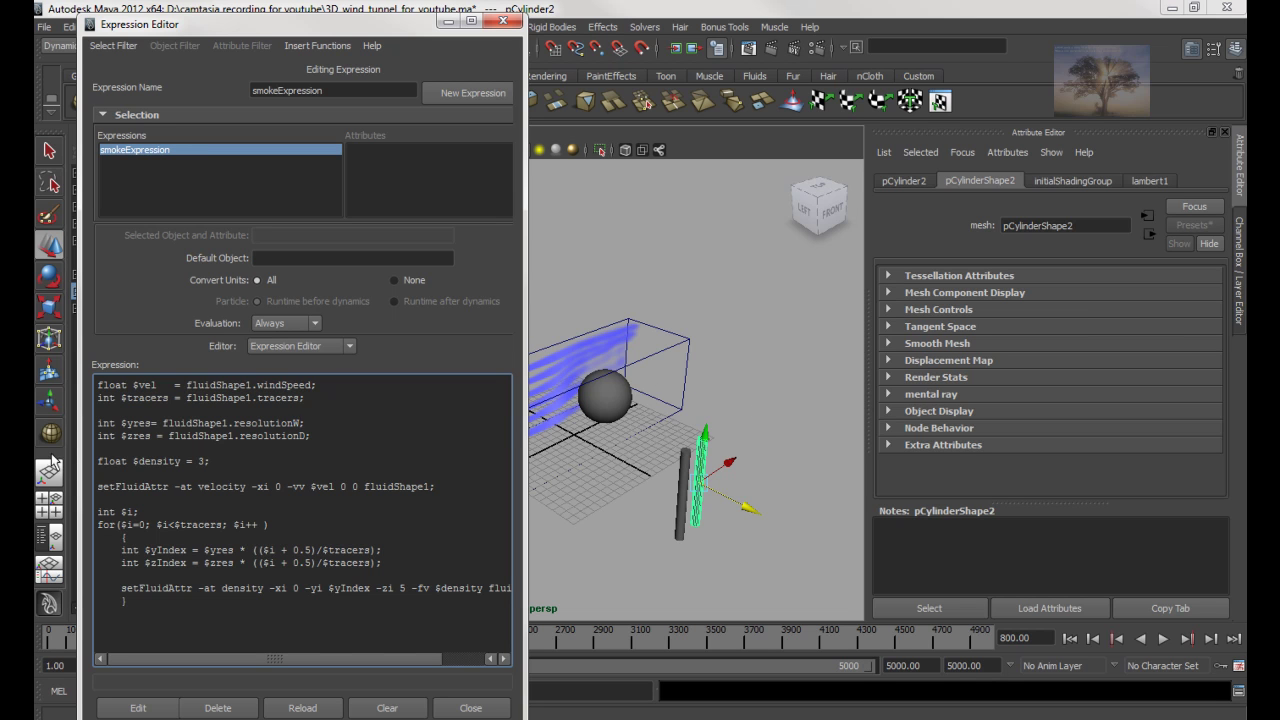
{"action": "key", "text": "Home"}
{"action": "key", "text": "Right"}
{"action": "key", "text": "Right"}
{"action": "key", "text": "Right"}
{"action": "key", "text": "Right"}
{"action": "key", "text": "Right"}
{"action": "key", "text": "Right"}
{"action": "key", "text": "BackSpace"}
{"action": "type", "text": "x"}
Select both cylinders and move them back into the fluid container, beside the sphere
{"action": "left_click_drag", "start_coordinate": [283, 439], "coordinate": [117, 437]}
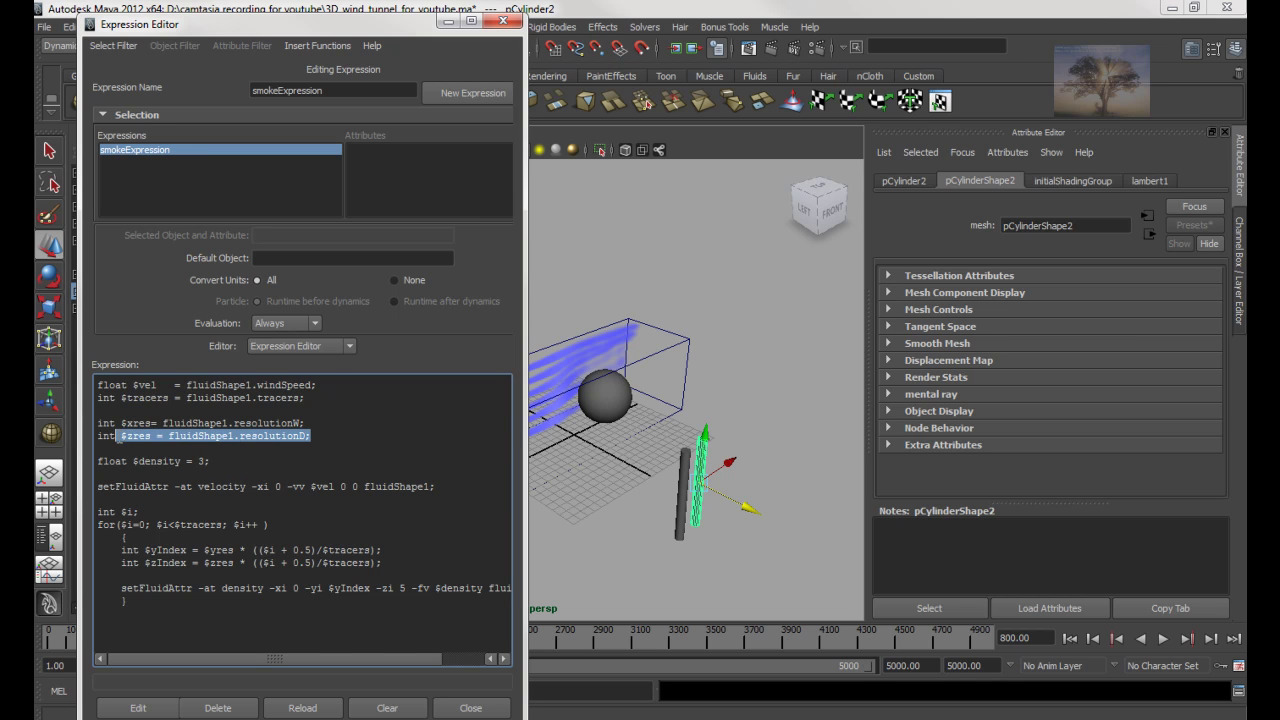
{"action": "left_click_drag", "start_coordinate": [667, 477], "coordinate": [741, 500]}
{"action": "left_click_drag", "start_coordinate": [741, 500], "coordinate": [661, 482], "text": "alt"}
{"action": "middle_click_drag", "start_coordinate": [661, 482], "coordinate": [838, 480], "text": "alt"}
{"action": "left_click_drag", "start_coordinate": [843, 480], "coordinate": [703, 474]}
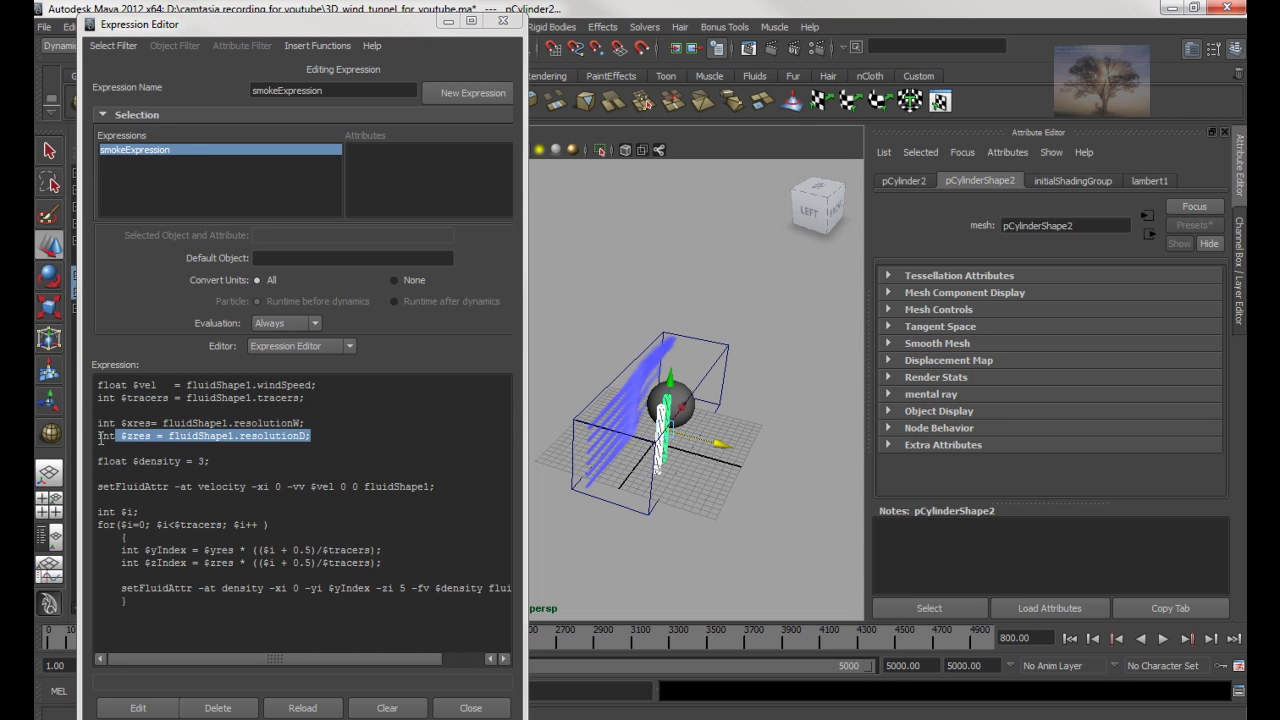
Replace the -xi flag with -yi in the velocity setFluidAttr line, keeping its index of 0
{"action": "left_click", "coordinate": [245, 455]}
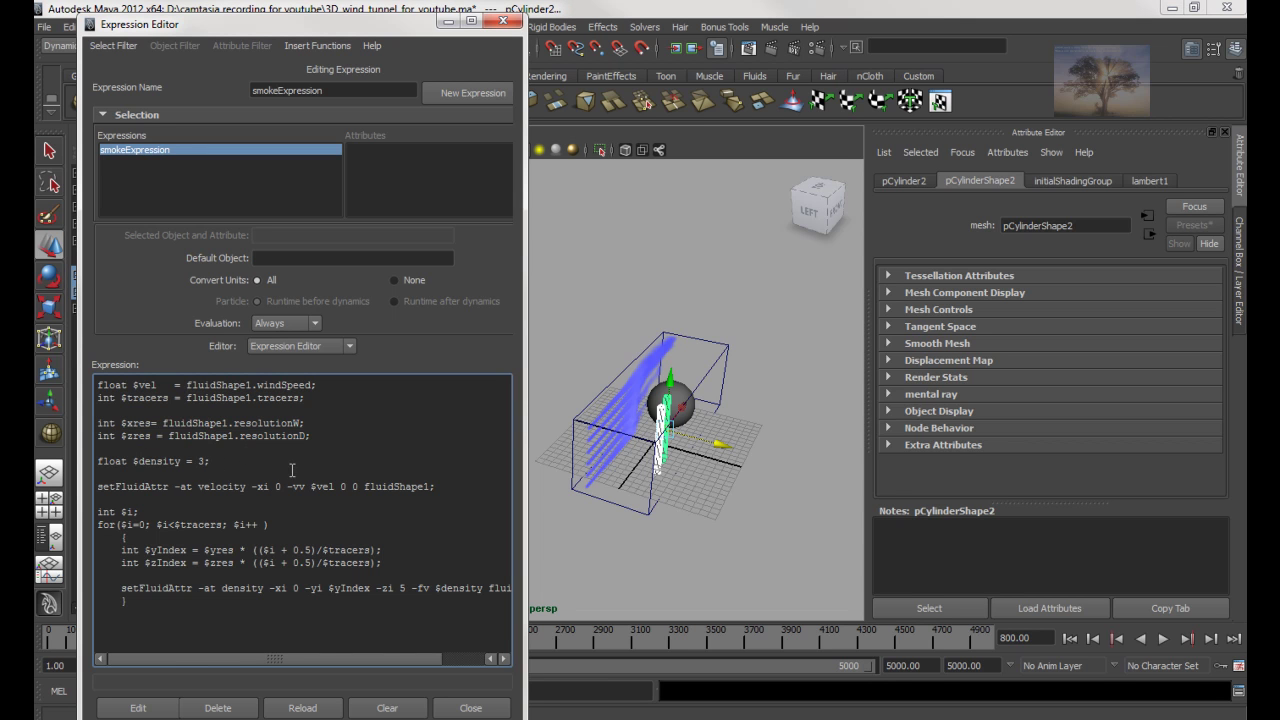
{"action": "left_click_drag", "start_coordinate": [235, 460], "coordinate": [129, 450]}
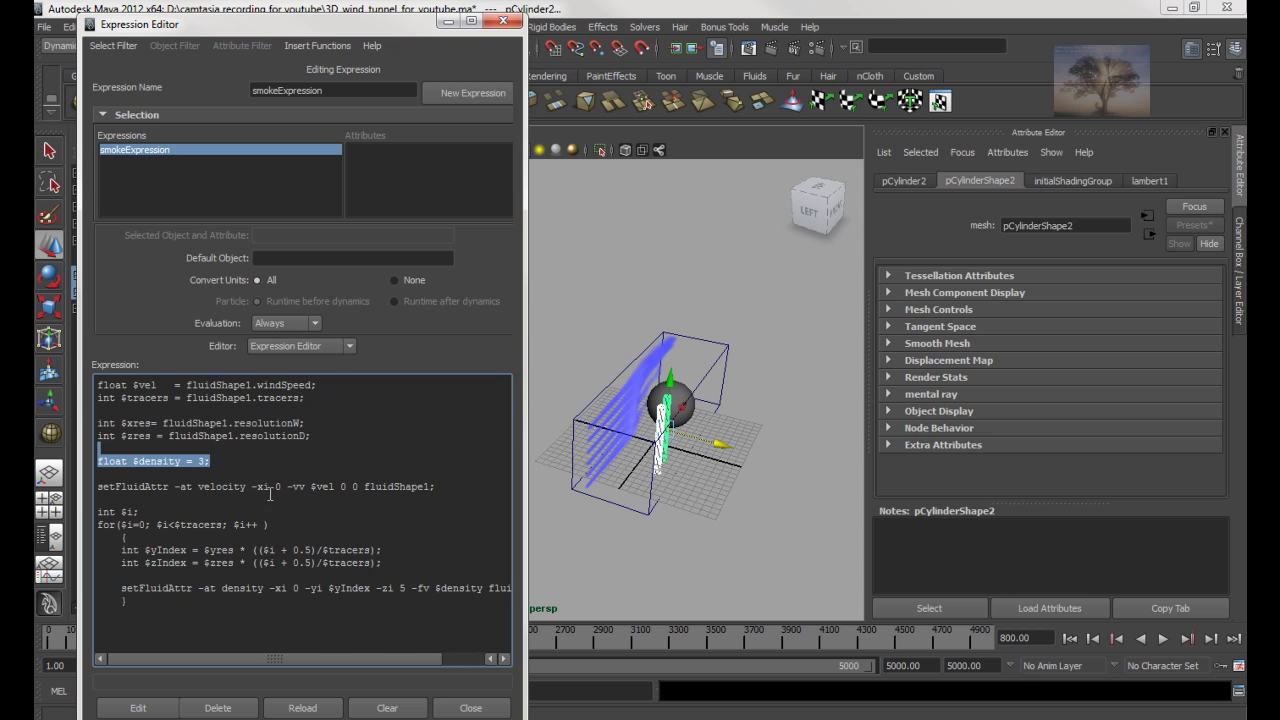
{"action": "left_click", "coordinate": [243, 464]}
{"action": "left_click_drag", "start_coordinate": [258, 486], "coordinate": [285, 490]}
{"action": "left_click", "coordinate": [129, 424]}
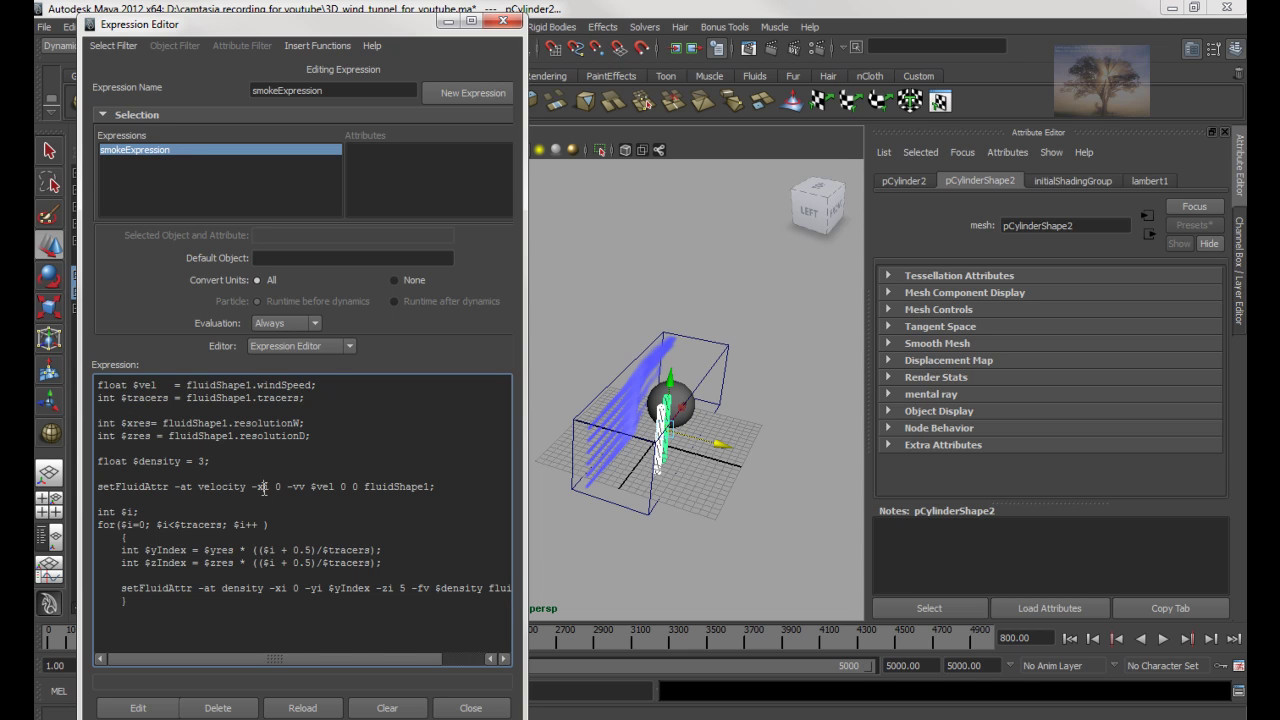
{"action": "key", "text": "BackSpace"}
{"action": "type", "text": "y"}
Change the loop's $yIndex line to declare $xIndex calculated from $xres
{"action": "left_click_drag", "start_coordinate": [763, 427], "coordinate": [729, 429], "text": "alt"}
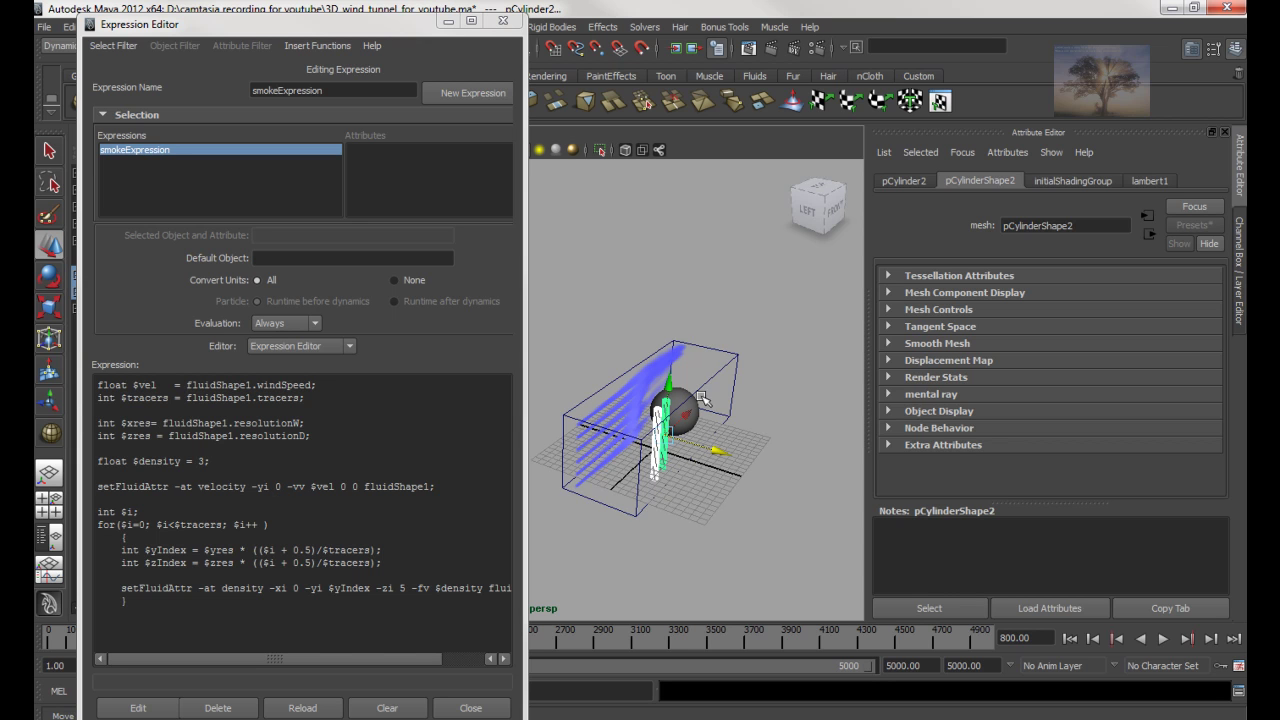
{"action": "left_click_drag", "start_coordinate": [672, 511], "coordinate": [652, 467], "text": "alt"}
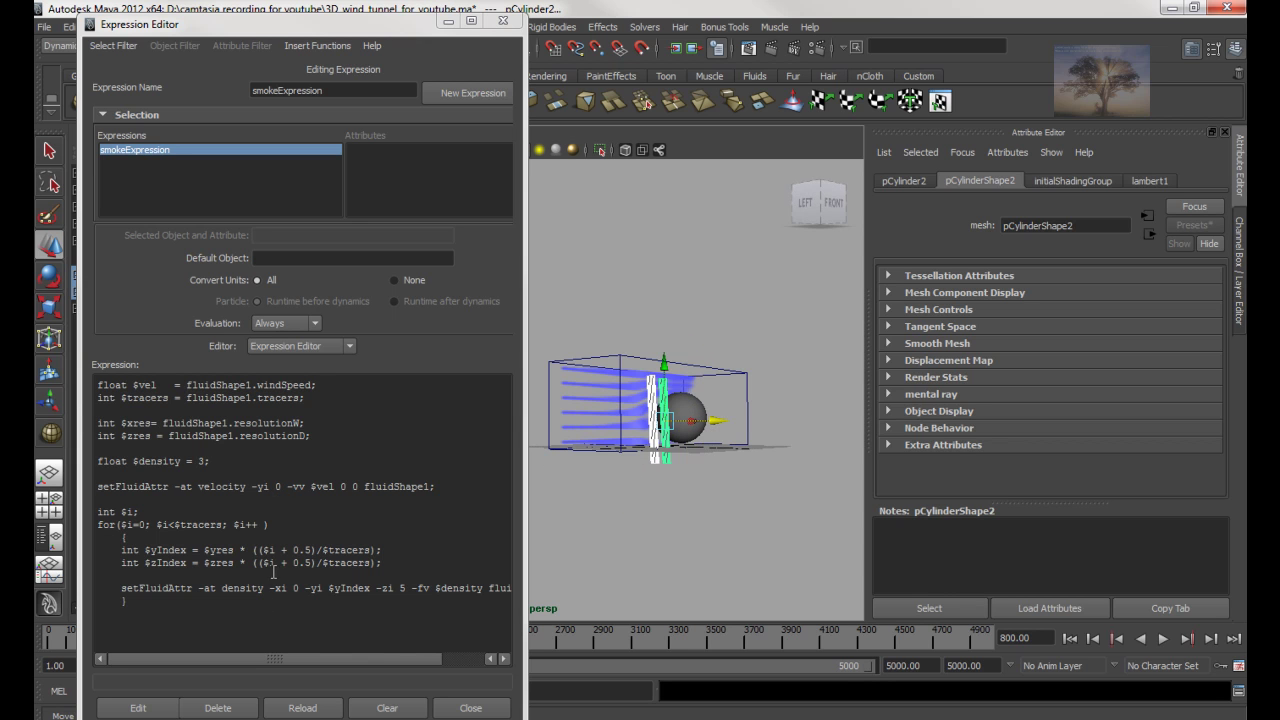
{"action": "left_click", "coordinate": [155, 550]}
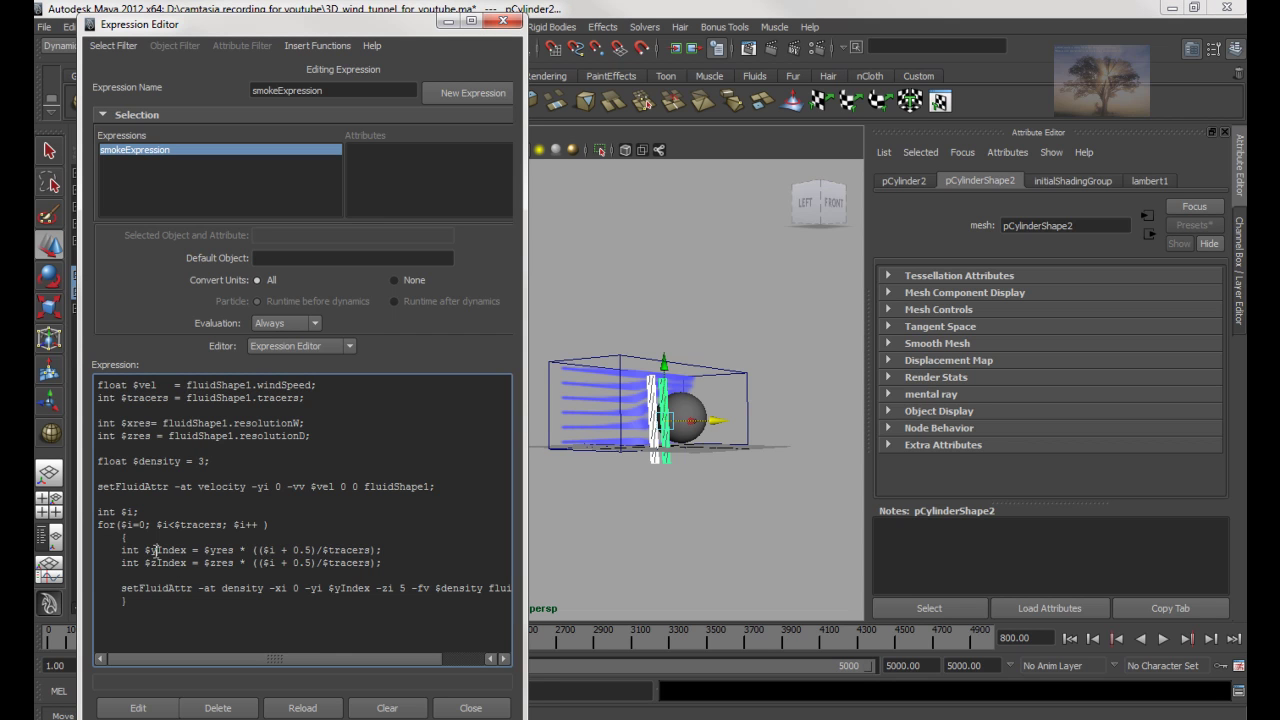
{"action": "key", "text": "BackSpace"}
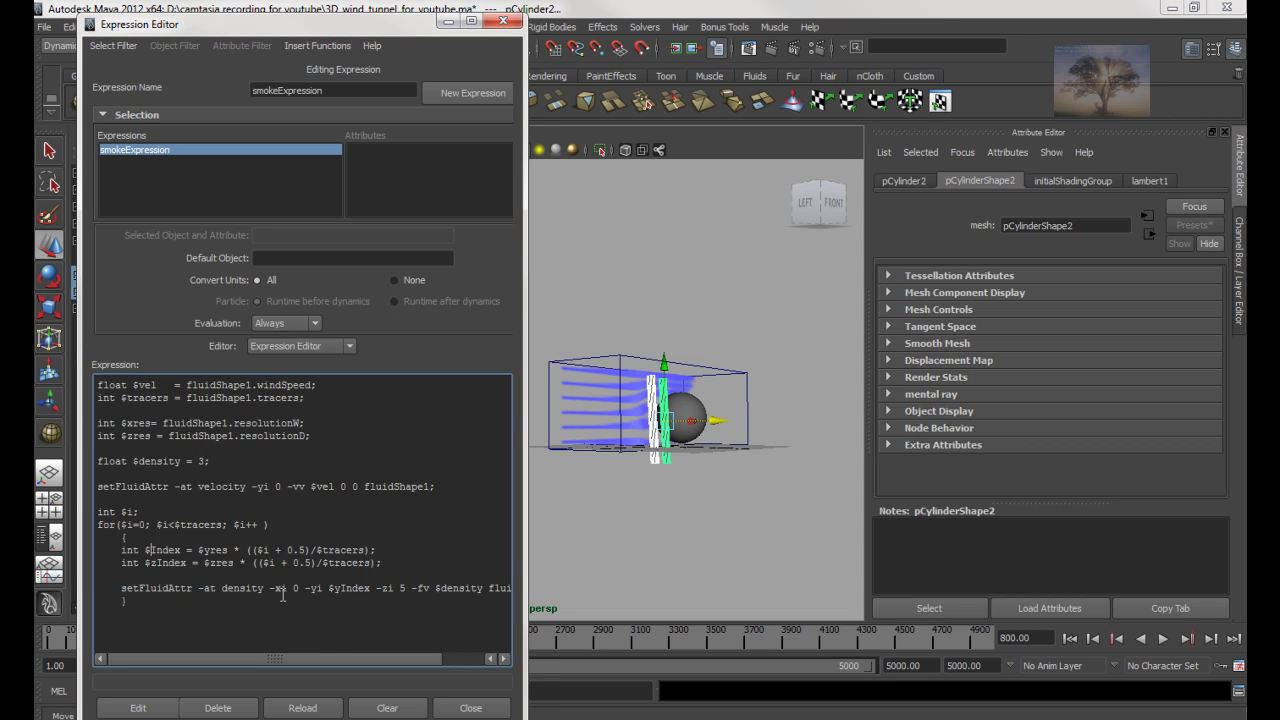
{"action": "left_click_drag", "start_coordinate": [643, 505], "coordinate": [679, 539], "text": "alt"}
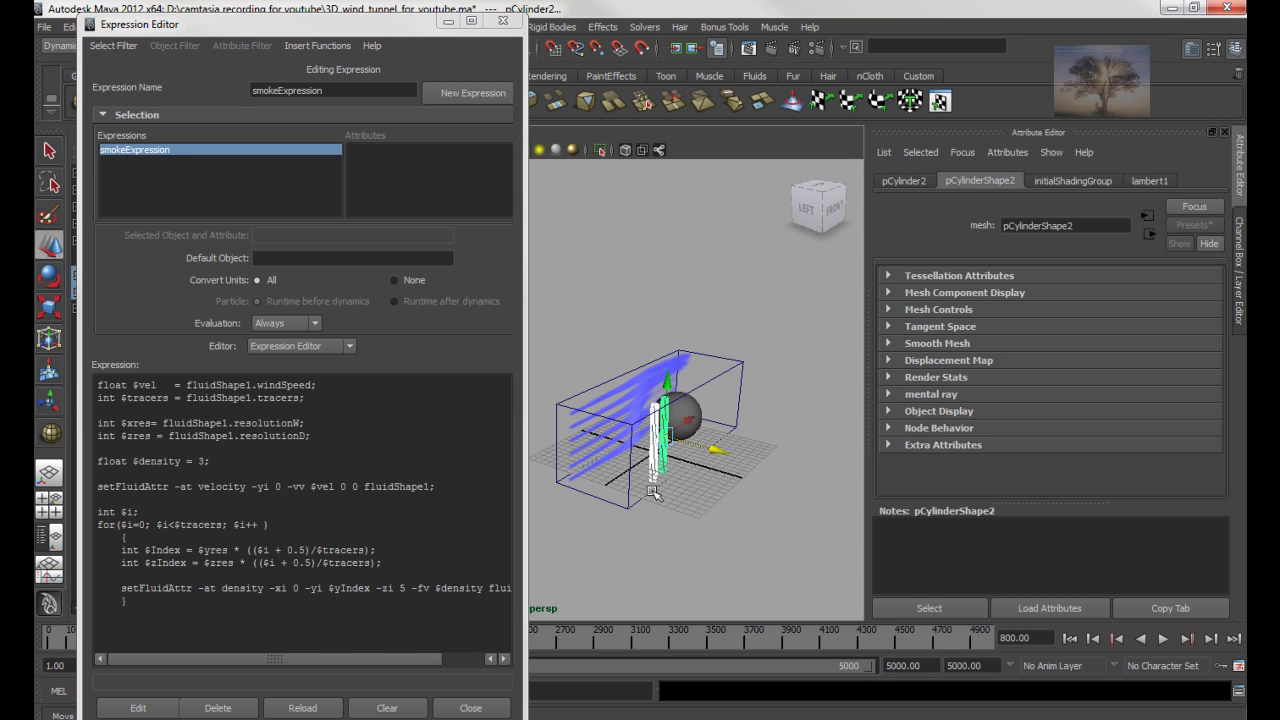
{"action": "left_click", "coordinate": [150, 549]}
{"action": "type", "text": "x"}
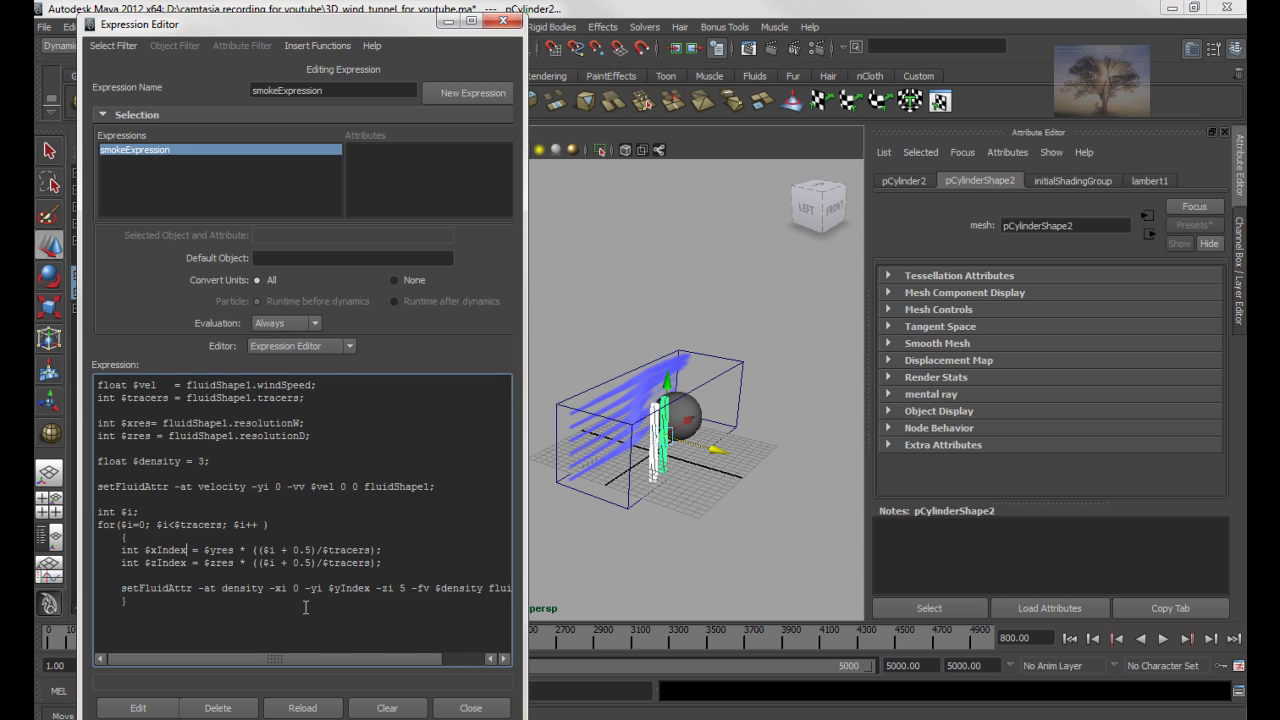
{"action": "key", "text": "BackSpace"}
{"action": "type", "text": "x"}
Review the $zIndex line in the loop and move both cylinders along the X axis to the sphere
{"action": "left_click_drag", "start_coordinate": [102, 564], "coordinate": [385, 564]}
{"action": "left_click", "coordinate": [292, 601]}
{"action": "left_click_drag", "start_coordinate": [766, 366], "coordinate": [697, 418], "text": "alt"}
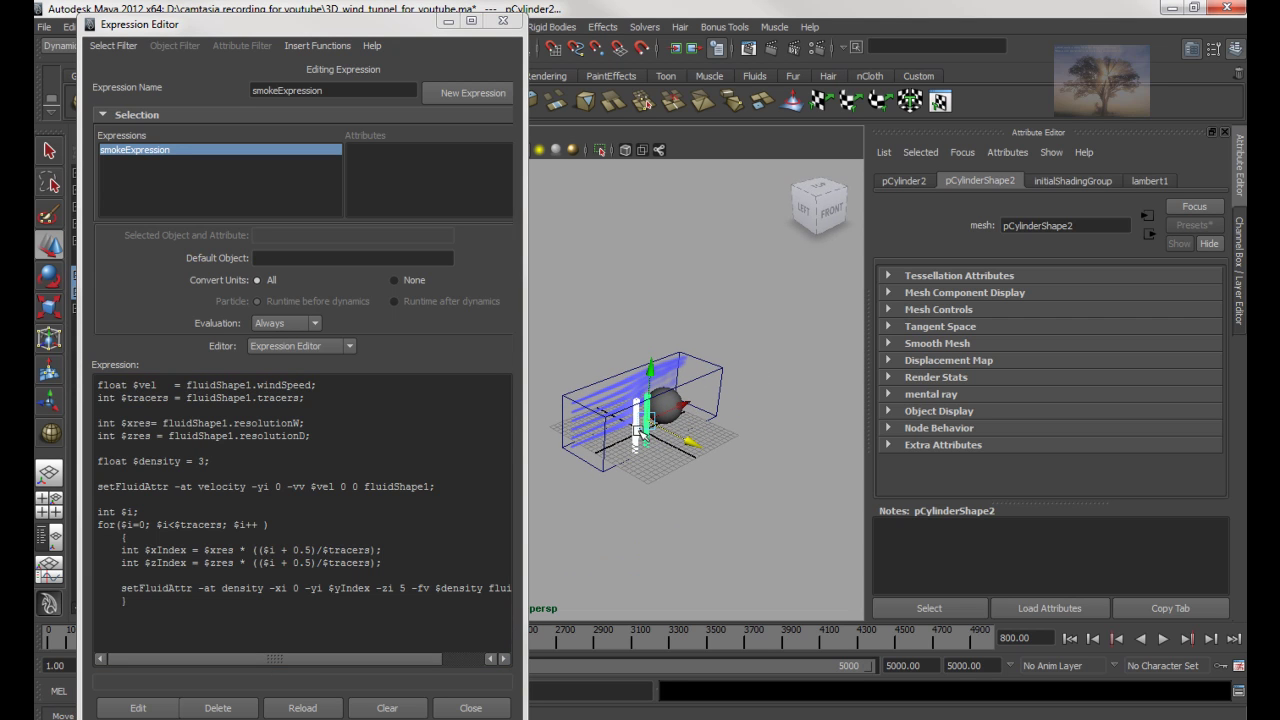
{"action": "left_click_drag", "start_coordinate": [676, 400], "coordinate": [712, 425]}
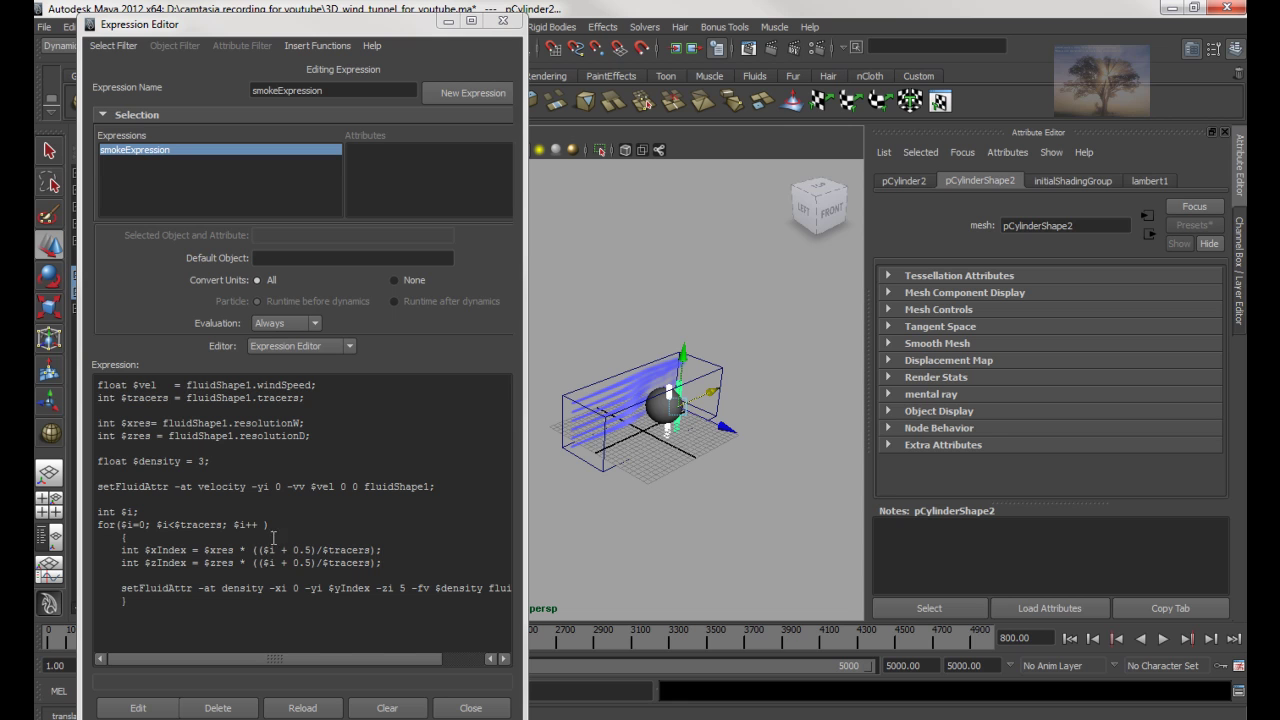
Set the -xi value in the density setFluidAttr line to $xIndex
{"action": "left_click", "coordinate": [293, 588]}
{"action": "key", "text": "Delete"}
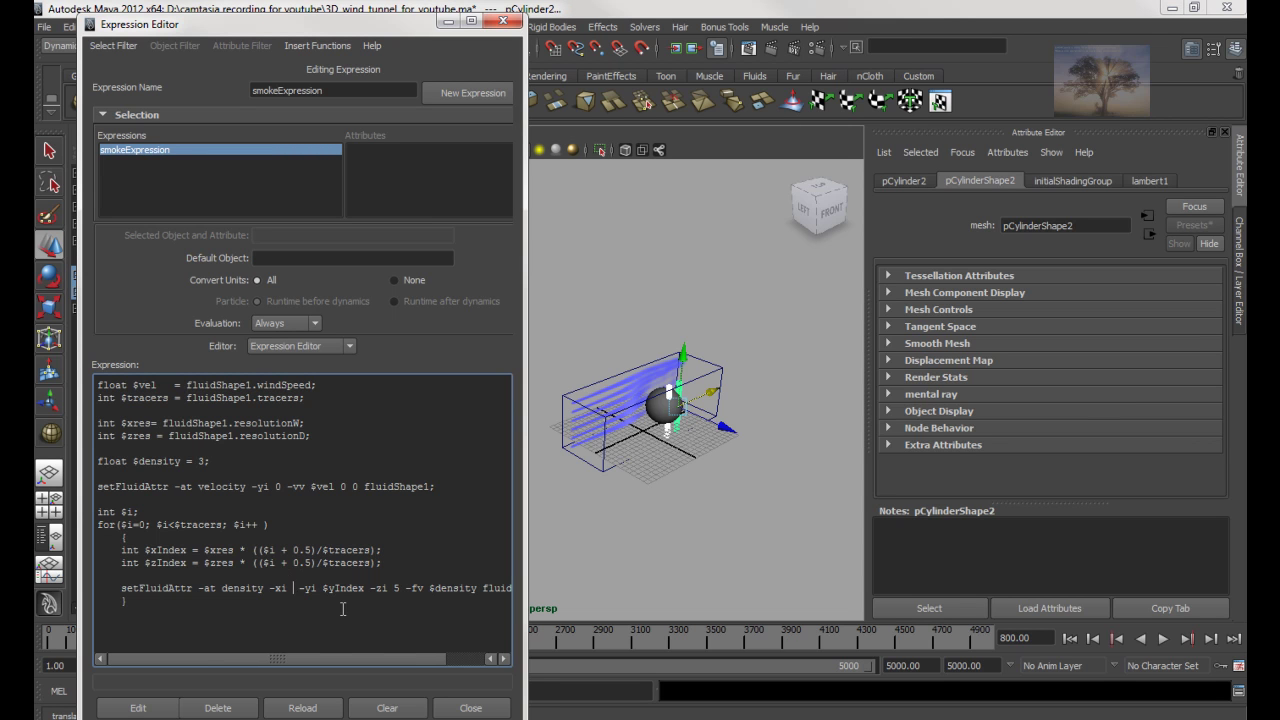
{"action": "type", "text": "$xIndex"}
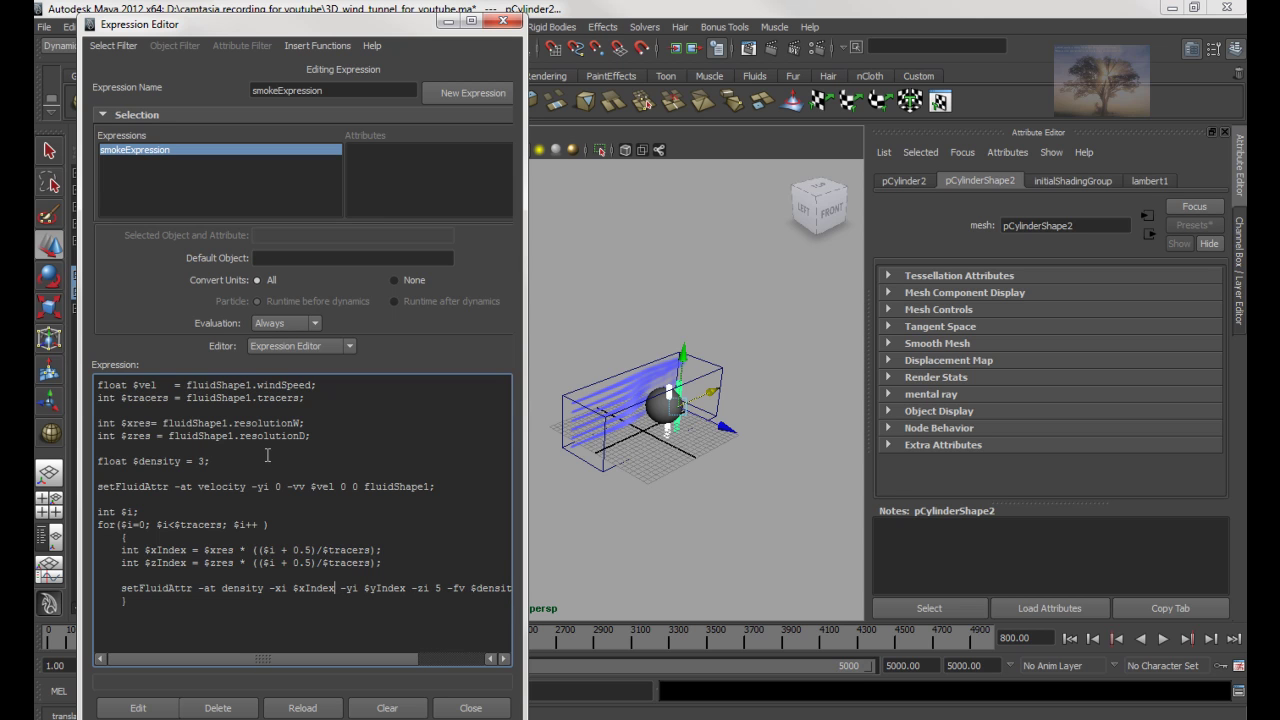
Examine the -yi $yIndex argument in the density setFluidAttr line, highlighting yIndex
{"action": "left_click_drag", "start_coordinate": [636, 432], "coordinate": [637, 422], "text": "alt"}
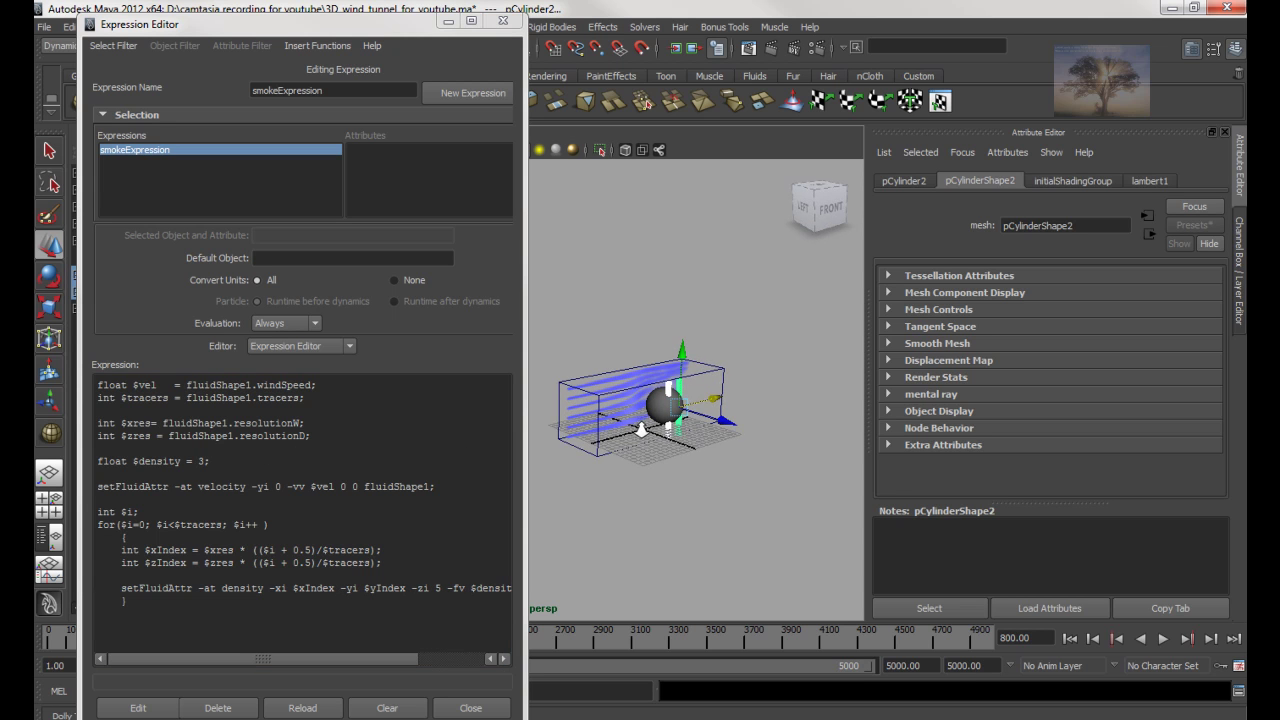
{"action": "right_click_drag", "start_coordinate": [637, 422], "coordinate": [725, 450], "text": "alt"}
{"action": "left_click_drag", "start_coordinate": [728, 454], "coordinate": [655, 413], "text": "alt"}
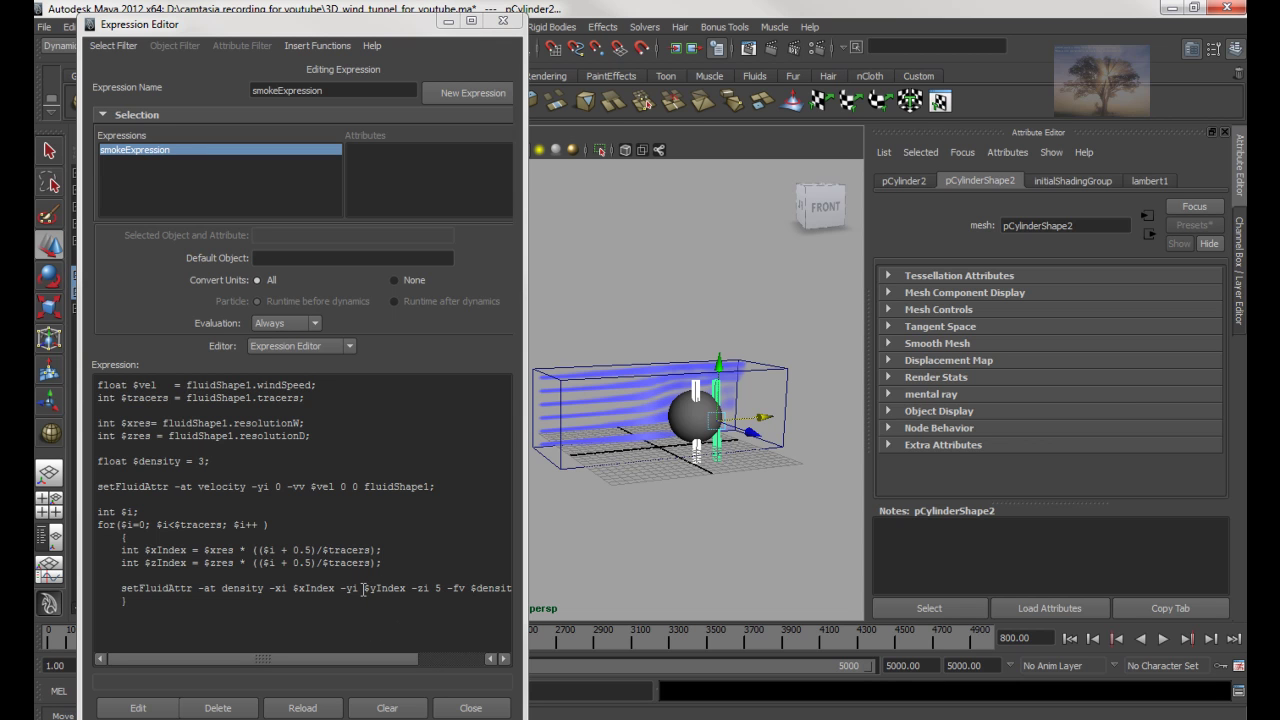
{"action": "left_click_drag", "start_coordinate": [363, 589], "coordinate": [404, 590]}
{"action": "left_click", "coordinate": [405, 590]}
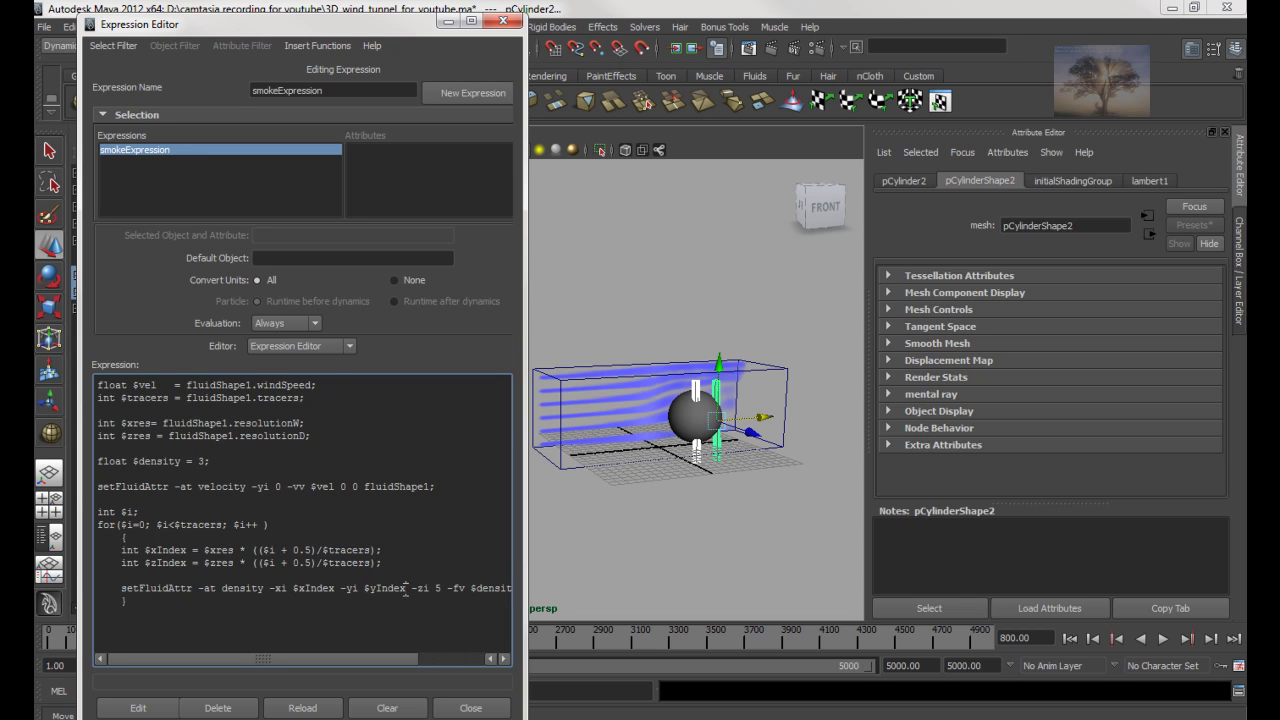
{"action": "left_click_drag", "start_coordinate": [408, 589], "coordinate": [369, 592]}
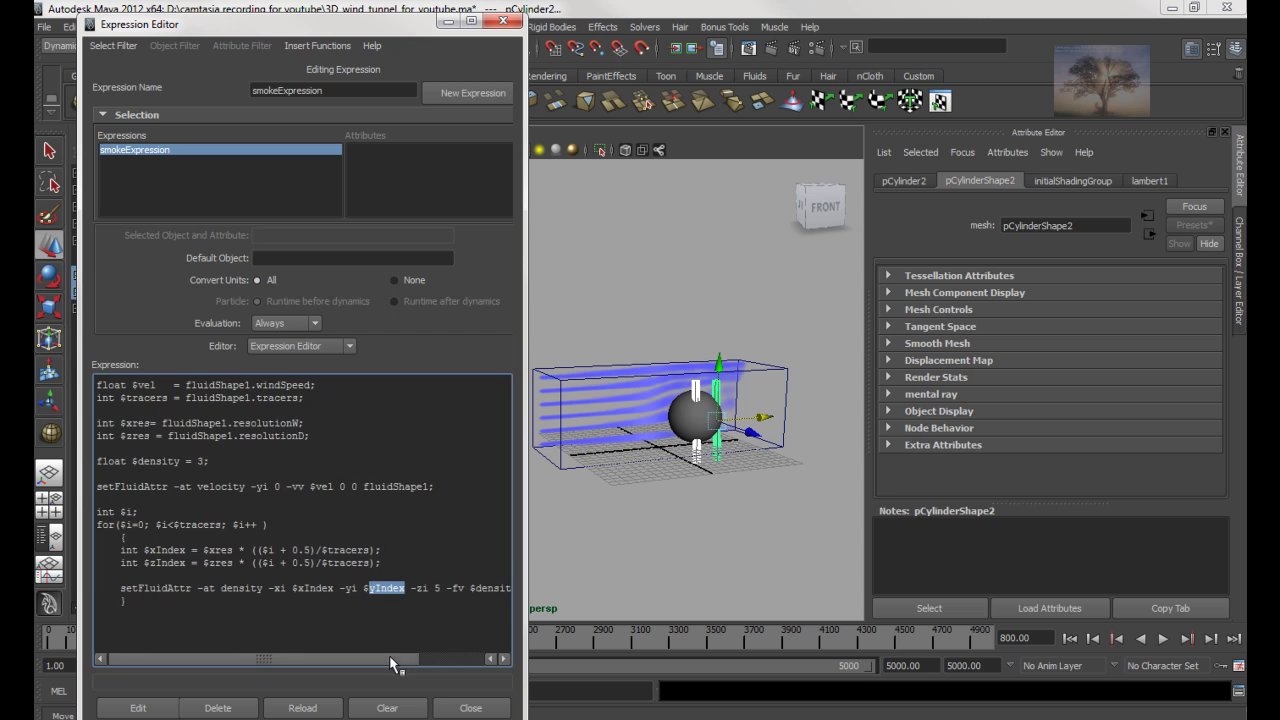
{"action": "left_click_drag", "start_coordinate": [389, 663], "coordinate": [407, 663]}
Move both cylinders along the Z axis to the middle of the sphere
{"action": "left_click_drag", "start_coordinate": [712, 437], "coordinate": [735, 407], "text": "alt"}
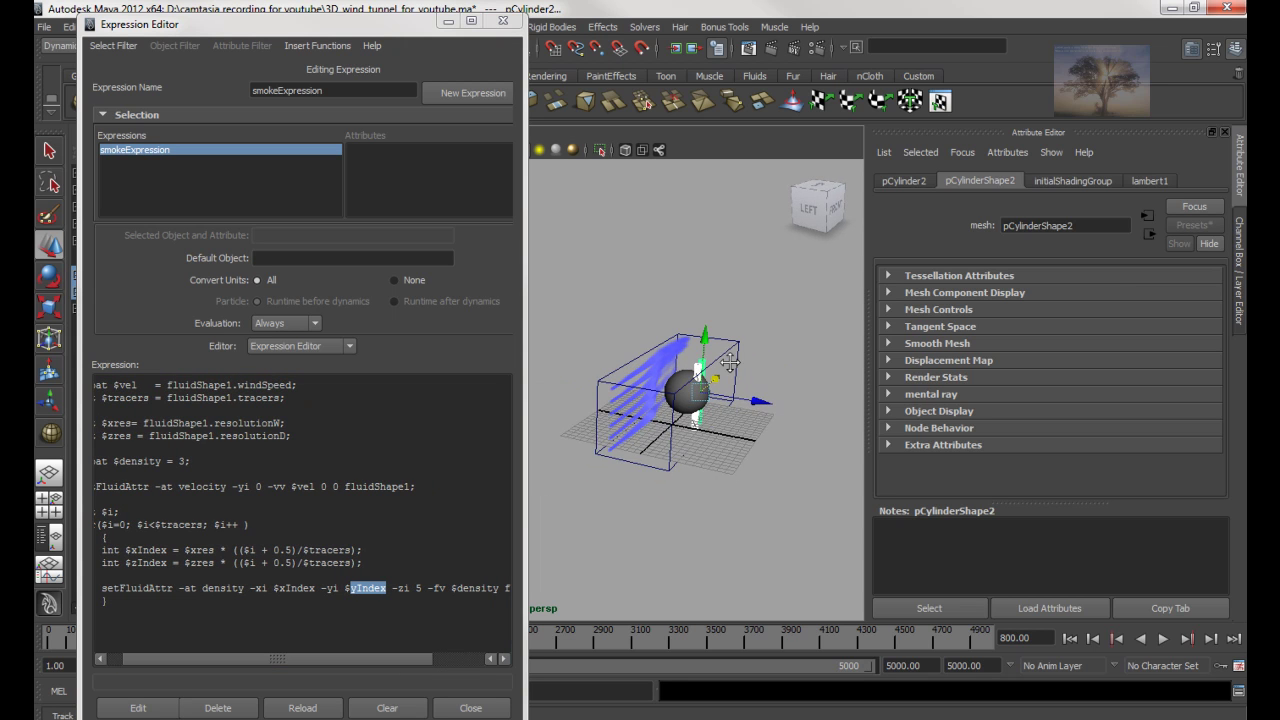
{"action": "middle_click_drag", "start_coordinate": [735, 407], "coordinate": [510, 557], "text": "alt"}
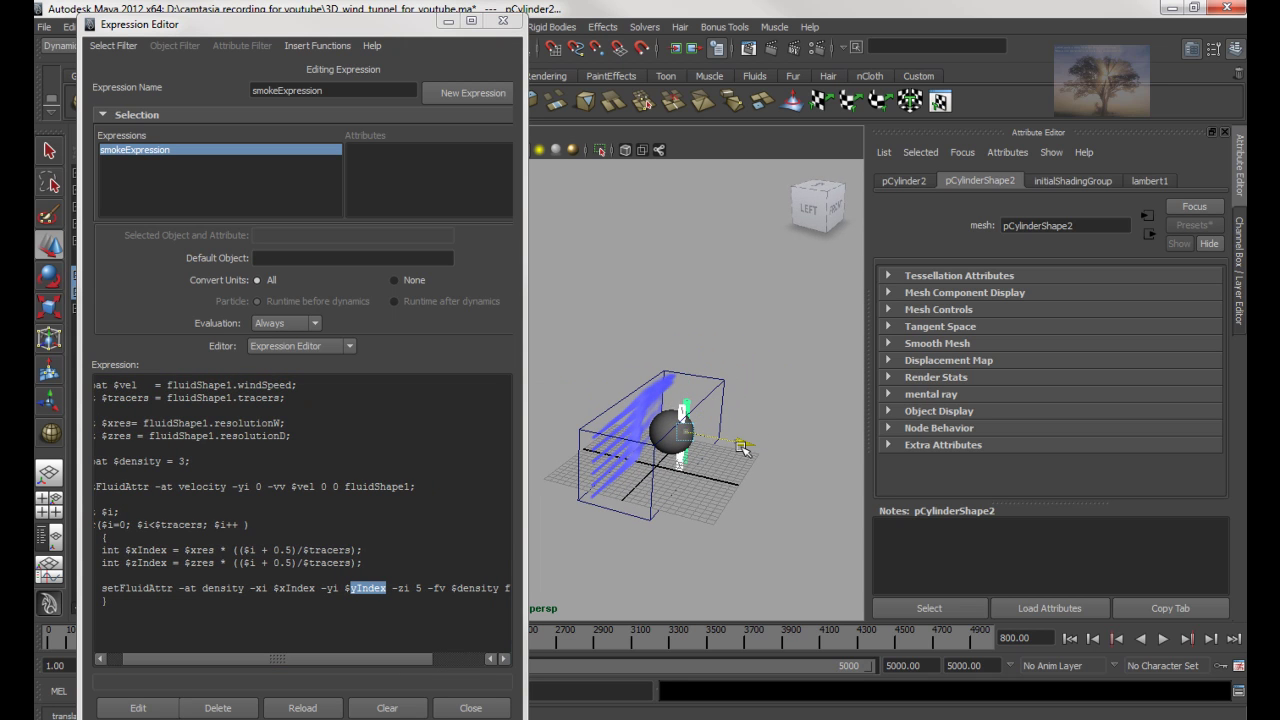
{"action": "mouse_move", "coordinate": [731, 453]}
{"action": "left_mouse_down"}
{"action": "mouse_move", "coordinate": [688, 457]}
{"action": "mouse_move", "coordinate": [751, 465]}
{"action": "mouse_move", "coordinate": [727, 460]}
{"action": "left_mouse_up"}
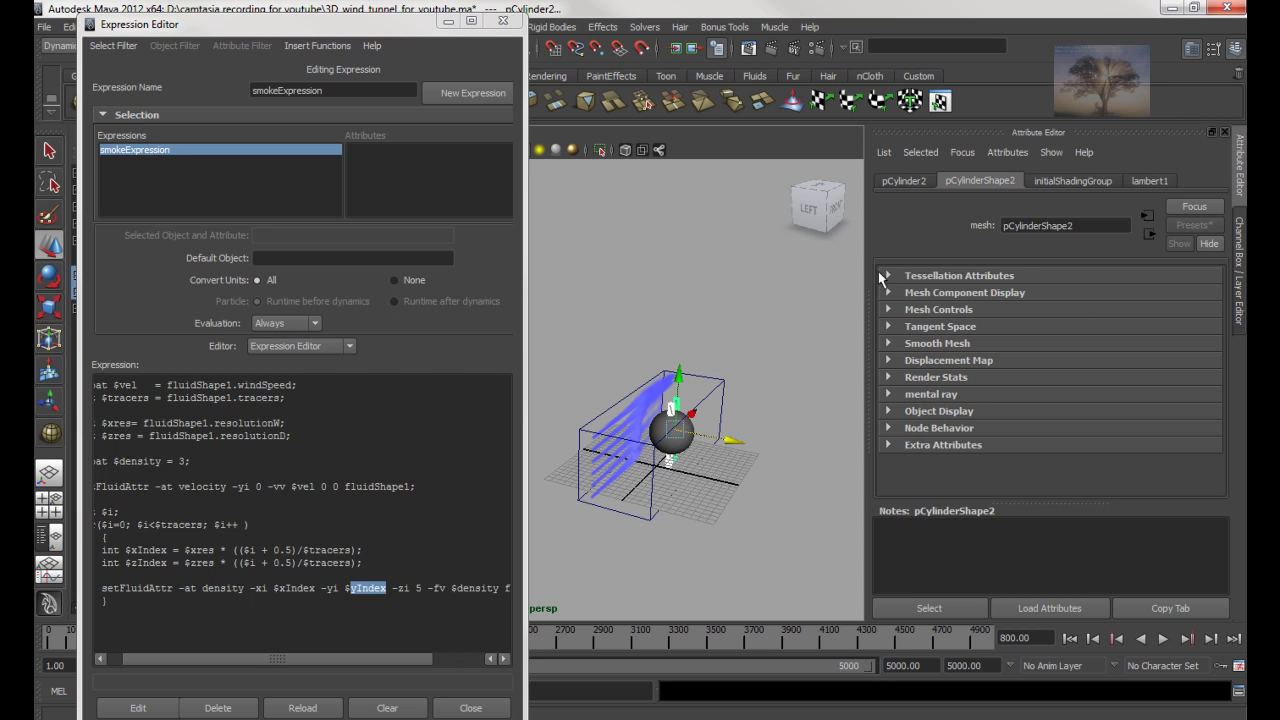
Select the fluid container and show its resolution and size under Container Properties
{"action": "left_click", "coordinate": [726, 398]}
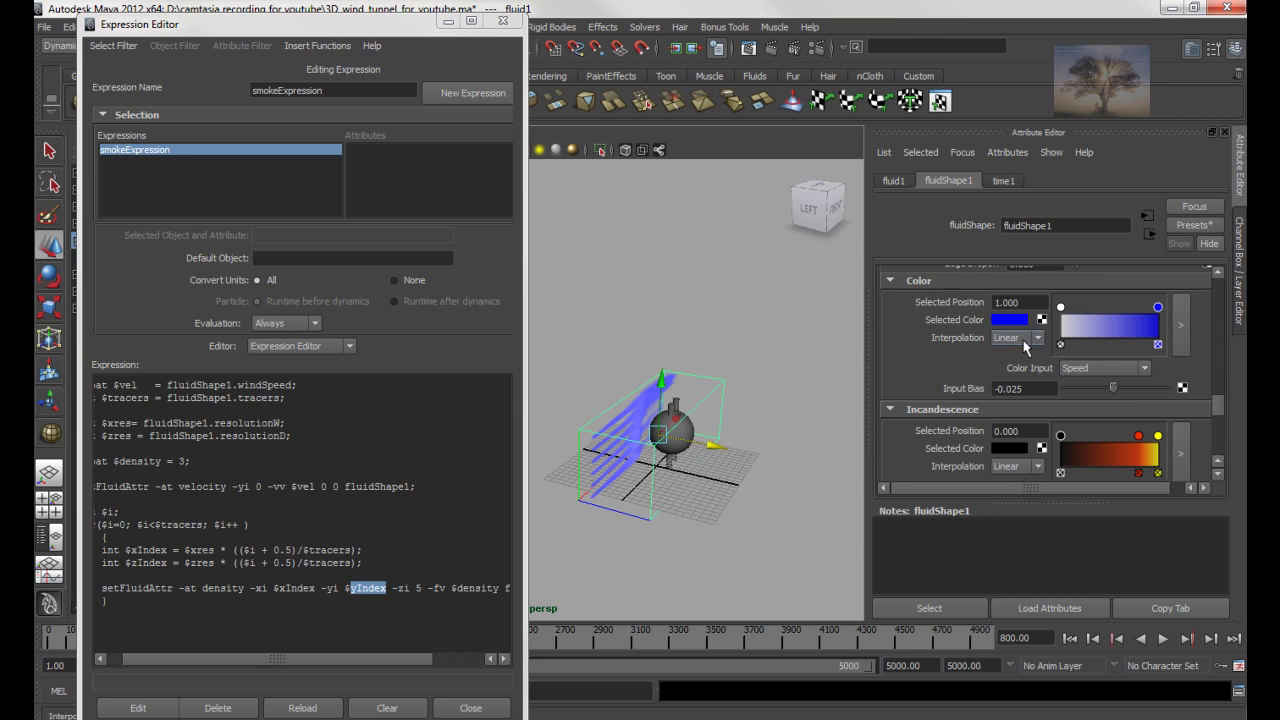
{"action": "left_click_drag", "start_coordinate": [1221, 401], "coordinate": [1222, 281]}
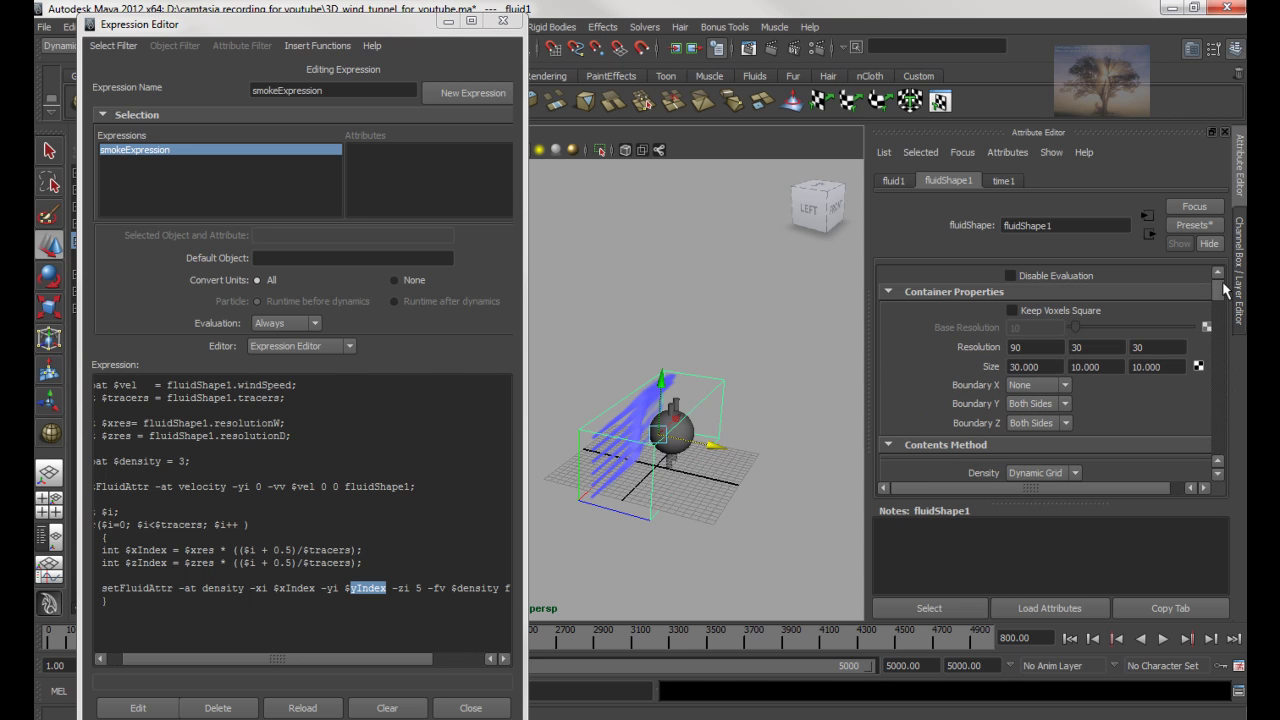
In the density setFluidAttr line, set -zi to 15 and -yi to 0, and apply the edited expression
{"action": "left_click", "coordinate": [1160, 347]}
{"action": "left_click", "coordinate": [417, 585]}
{"action": "type", "text": "1"}
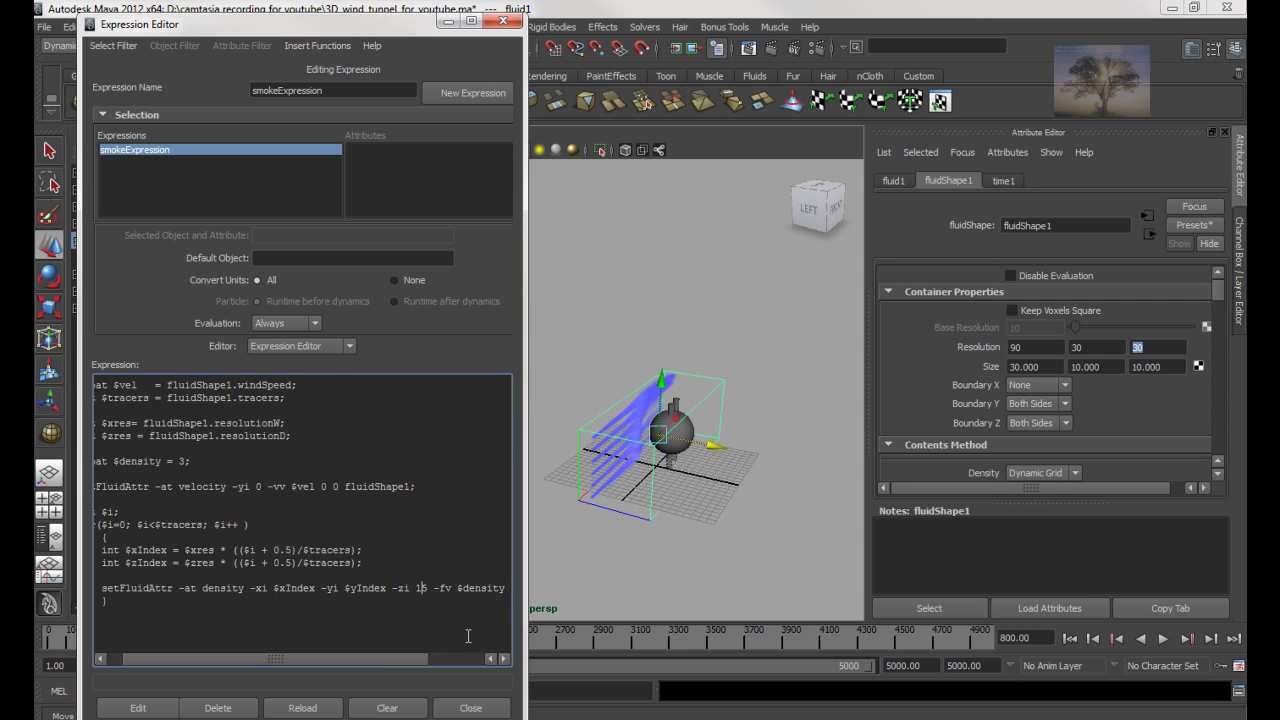
{"action": "left_click", "coordinate": [140, 708]}
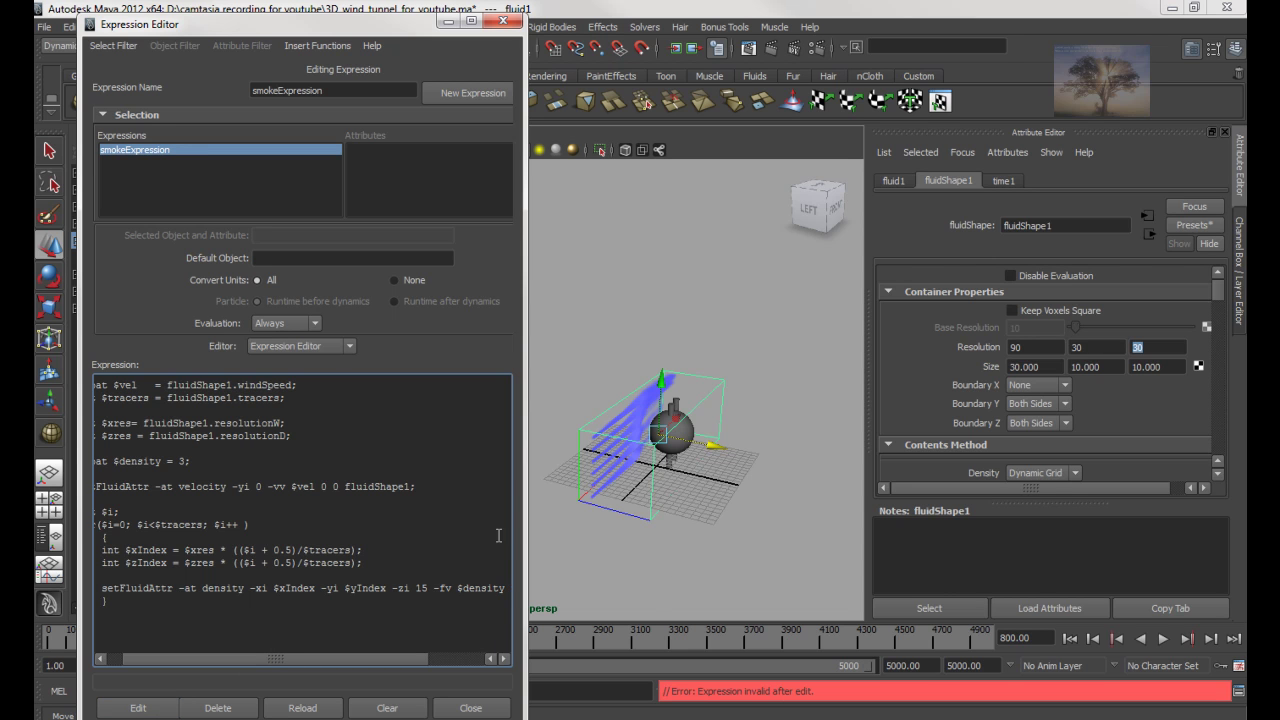
{"action": "left_click_drag", "start_coordinate": [345, 588], "coordinate": [386, 588]}
{"action": "type", "text": "0"}
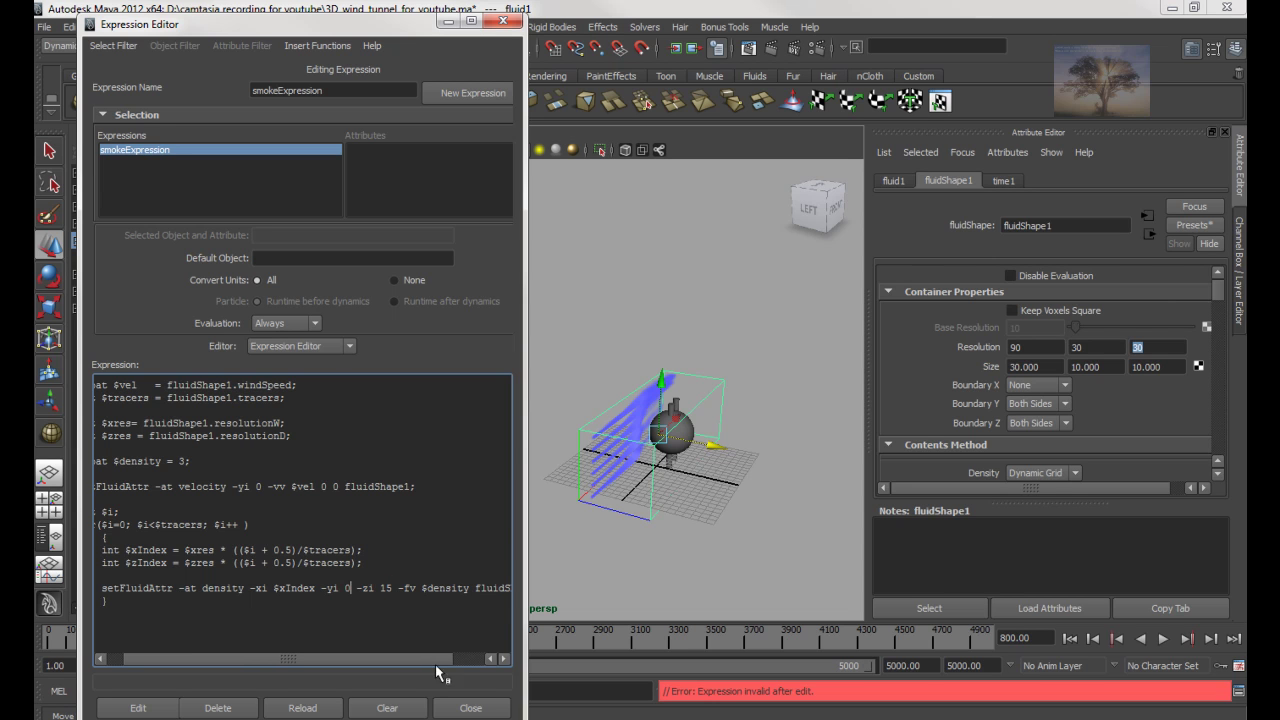
{"action": "left_click", "coordinate": [162, 704]}
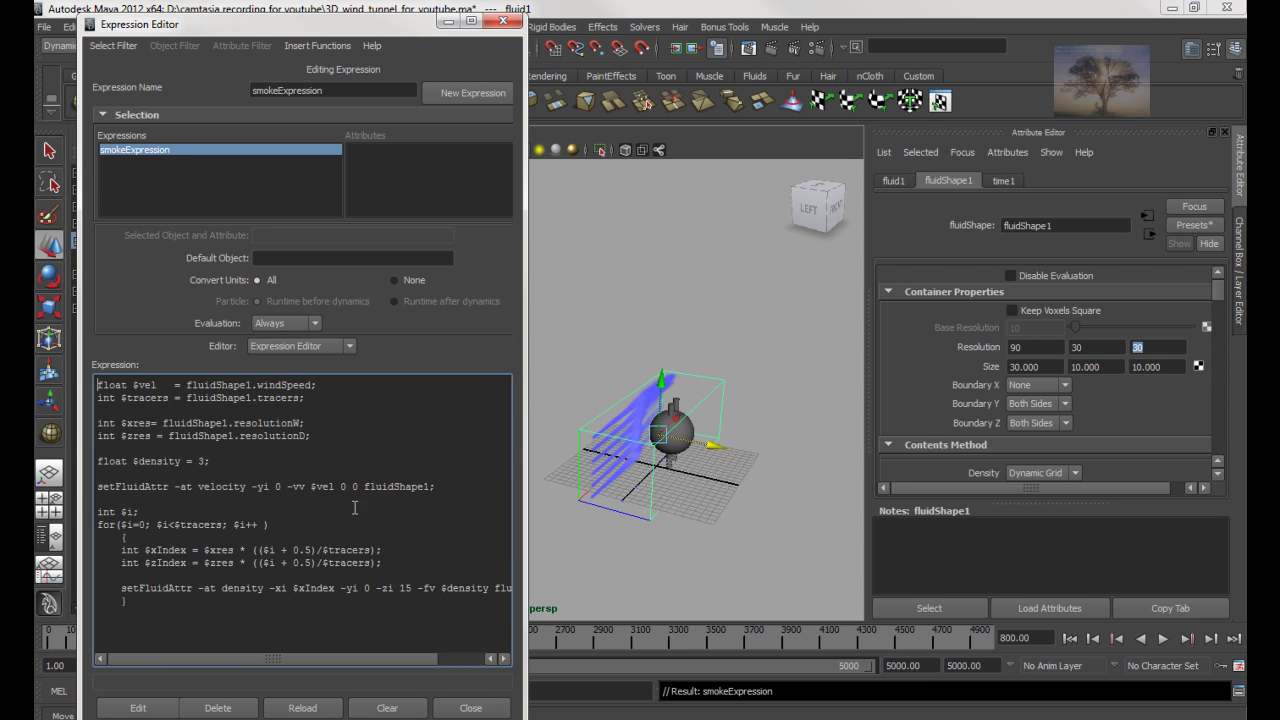
Play the smoke simulation from the first frame, stop it, and inspect the tracers around the sphere
{"action": "left_click_drag", "start_coordinate": [784, 487], "coordinate": [770, 445], "text": "alt"}
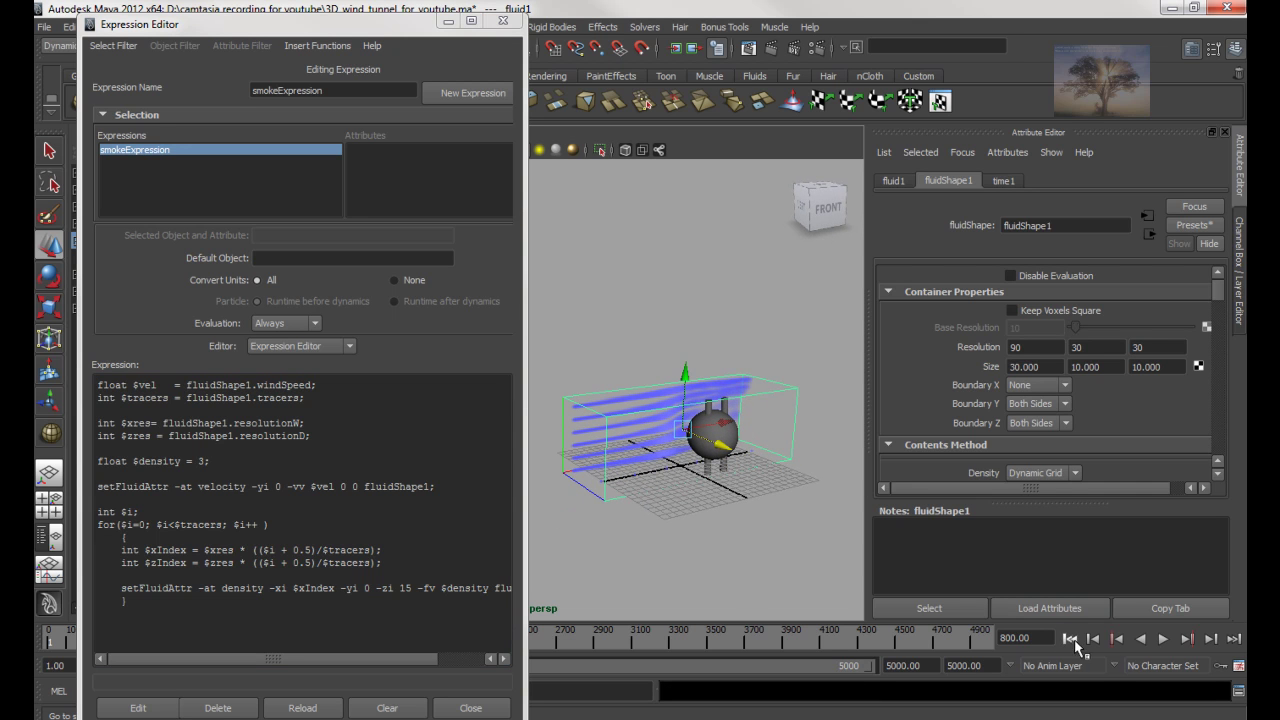
{"action": "left_click", "coordinate": [1071, 639]}
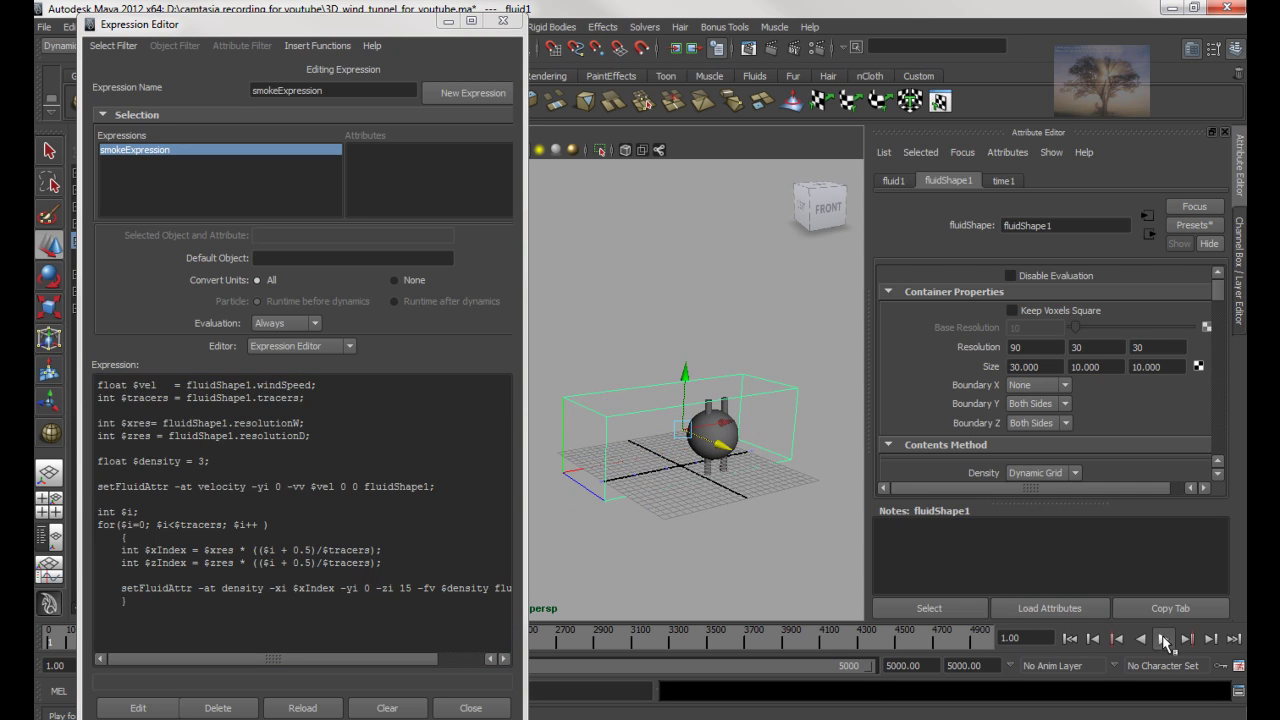
{"action": "left_click", "coordinate": [1164, 639]}
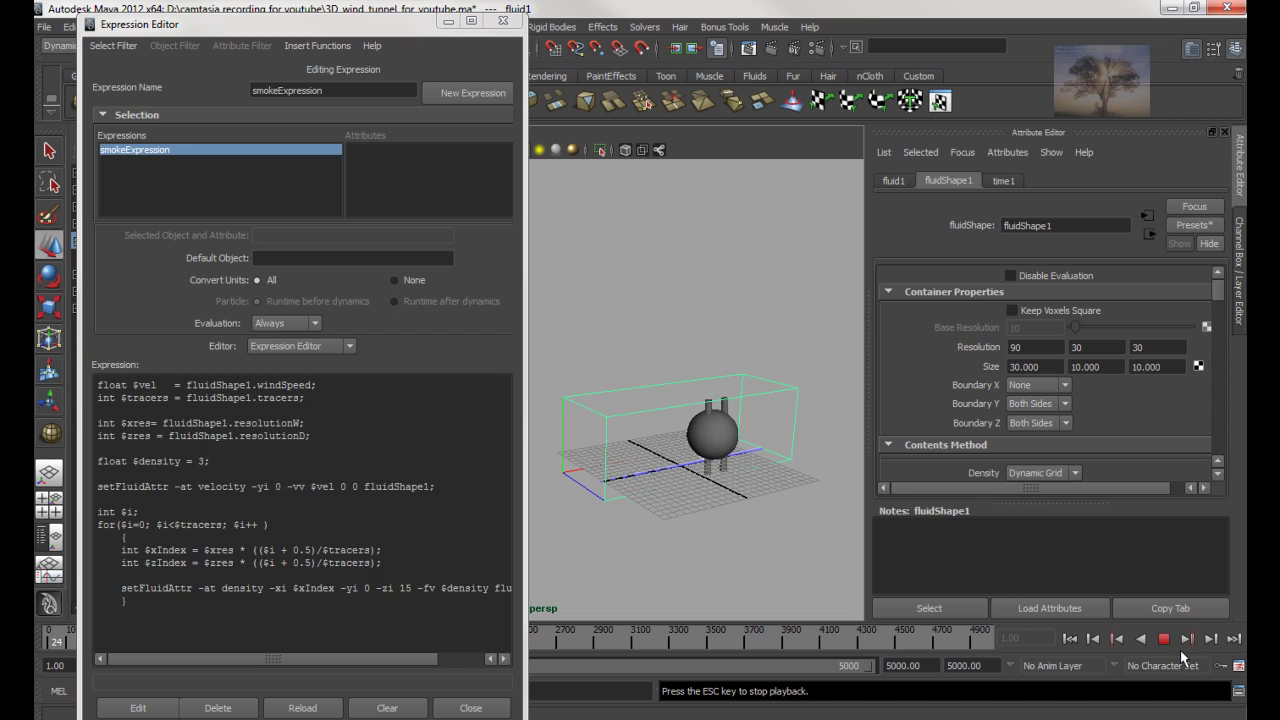
{"action": "left_click", "coordinate": [1164, 639]}
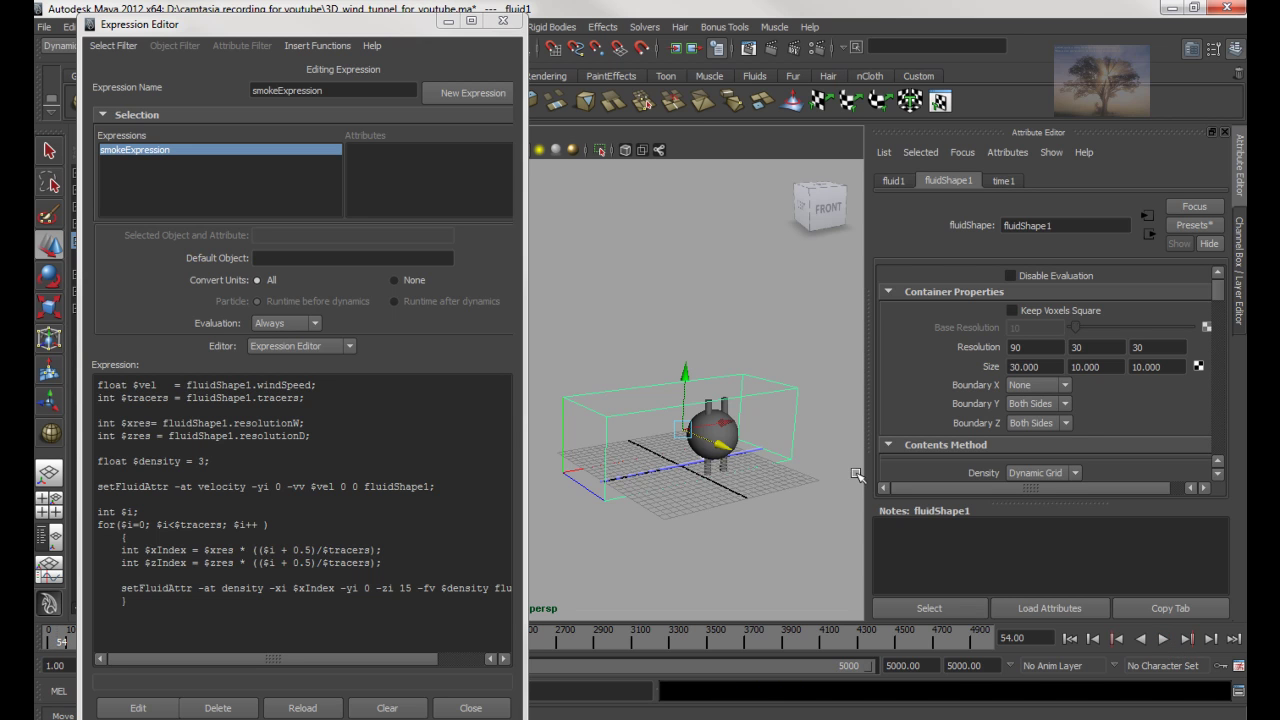
{"action": "left_click", "coordinate": [670, 430]}
{"action": "scroll", "coordinate": [617, 511], "scroll_direction": "up", "scroll_amount": 3}
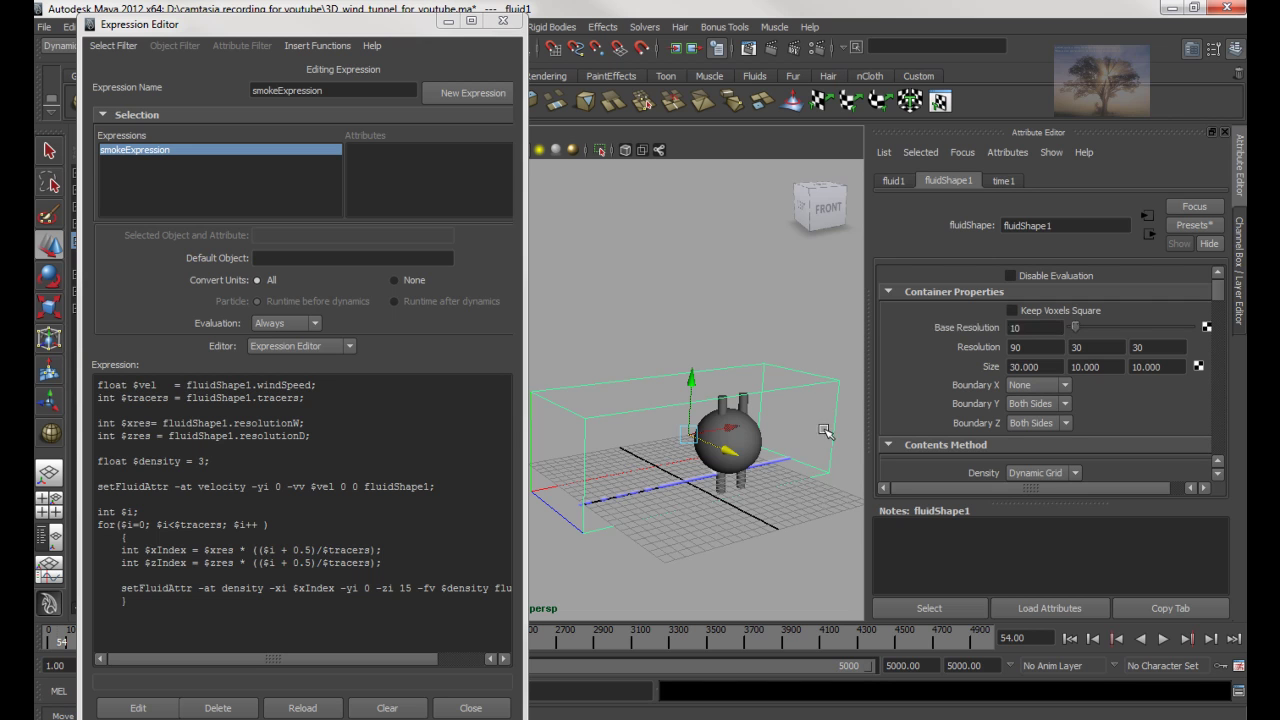
Set the fluid's density Buoyancy to -1 and play the simulation briefly from the first frame
{"action": "left_click_drag", "start_coordinate": [1216, 286], "coordinate": [1235, 363]}
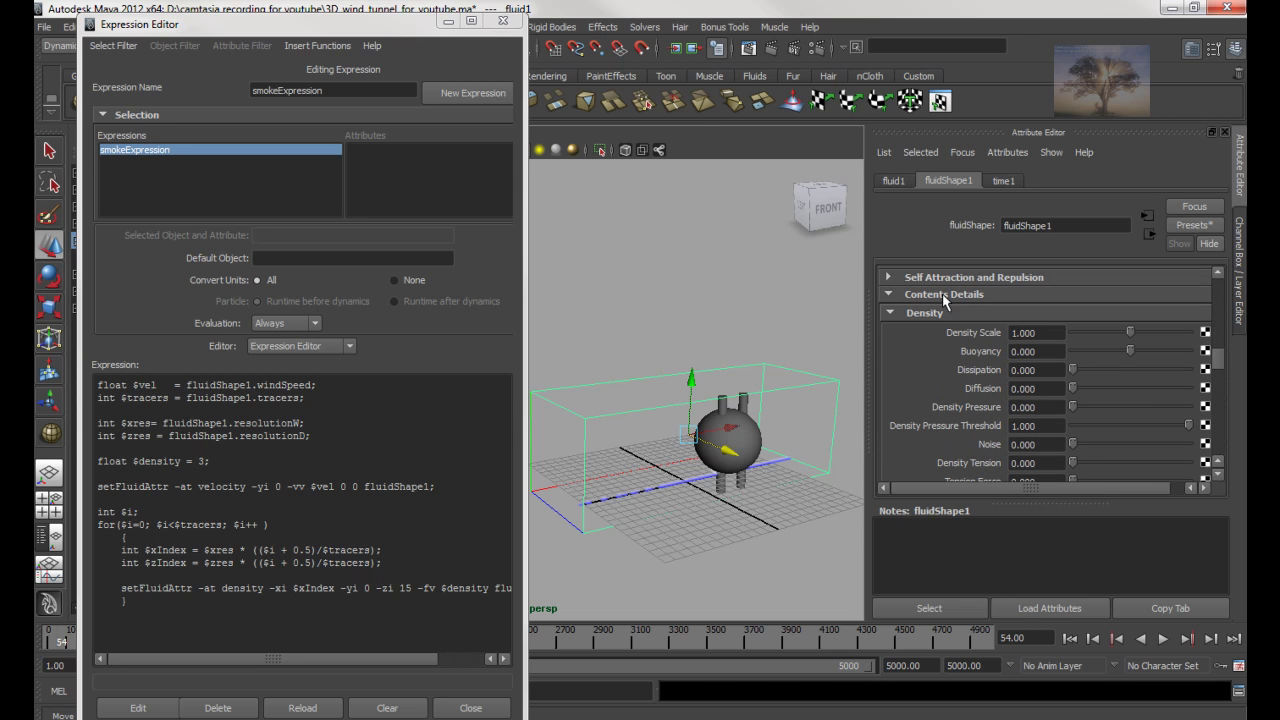
{"action": "double_click", "coordinate": [1041, 352]}
{"action": "type", "text": "-1"}
{"action": "key", "text": "Return"}
{"action": "left_click", "coordinate": [1069, 638]}
{"action": "left_click", "coordinate": [1163, 638]}
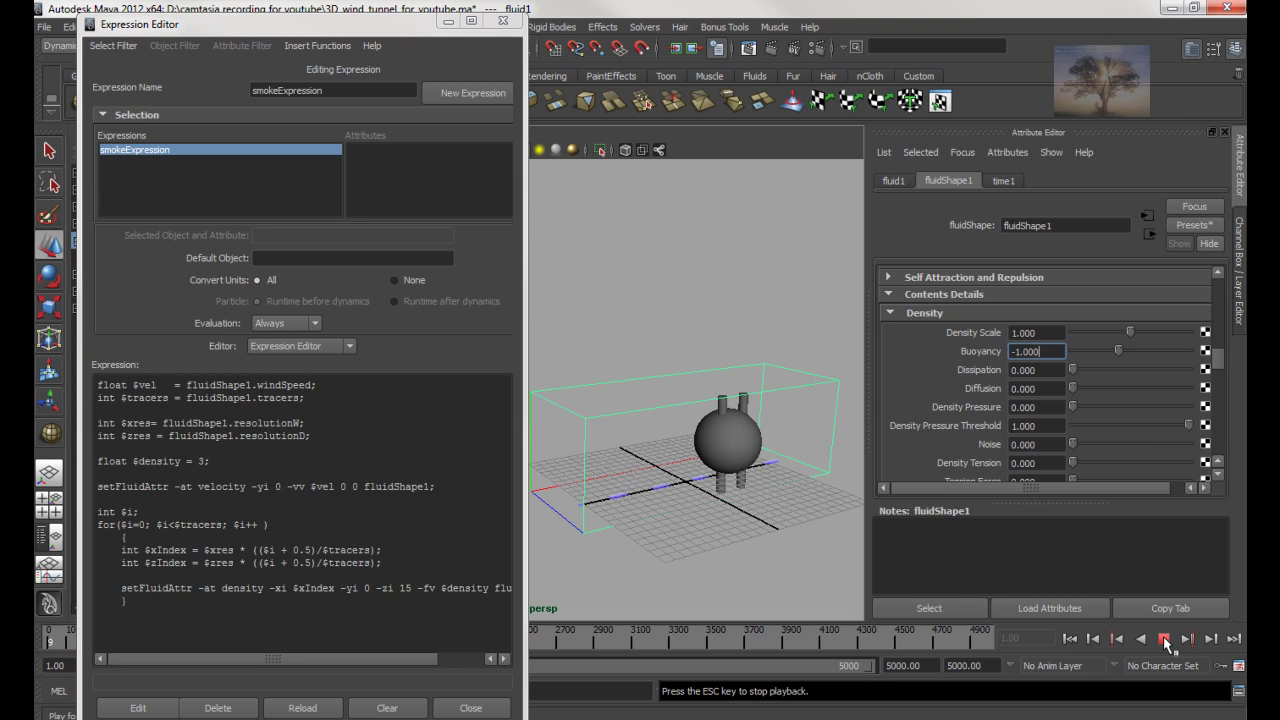
{"action": "left_click", "coordinate": [1163, 638]}
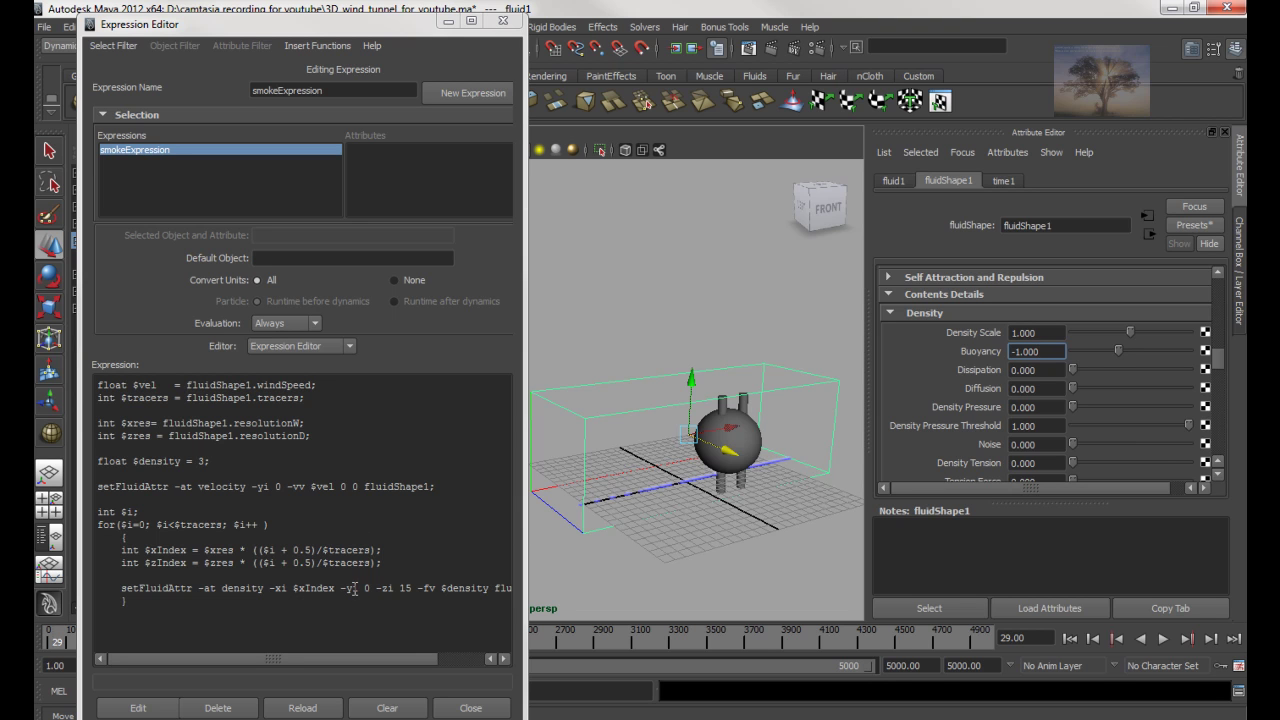
Set the -yi value in the density setFluidAttr line to 25 and apply the expression
{"action": "scroll", "coordinate": [672, 478], "scroll_direction": "up", "scroll_amount": 3}
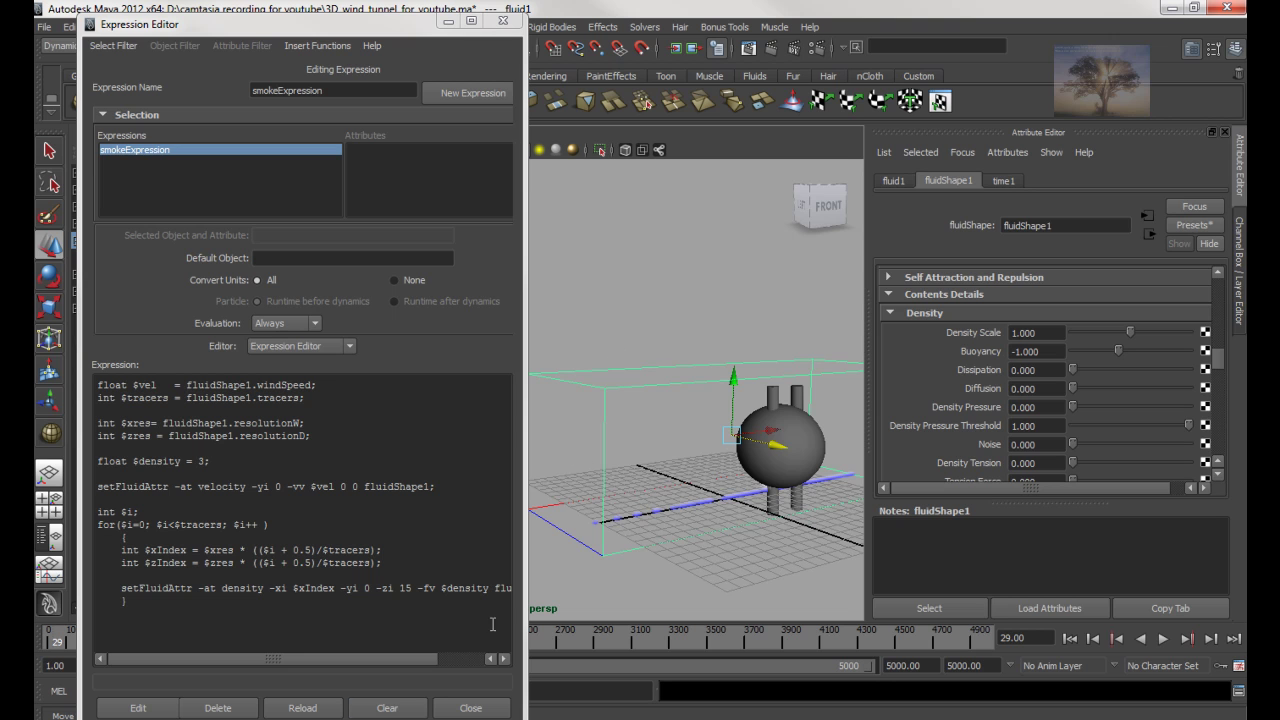
{"action": "left_click", "coordinate": [366, 591]}
{"action": "key", "text": "Delete"}
{"action": "type", "text": "29"}
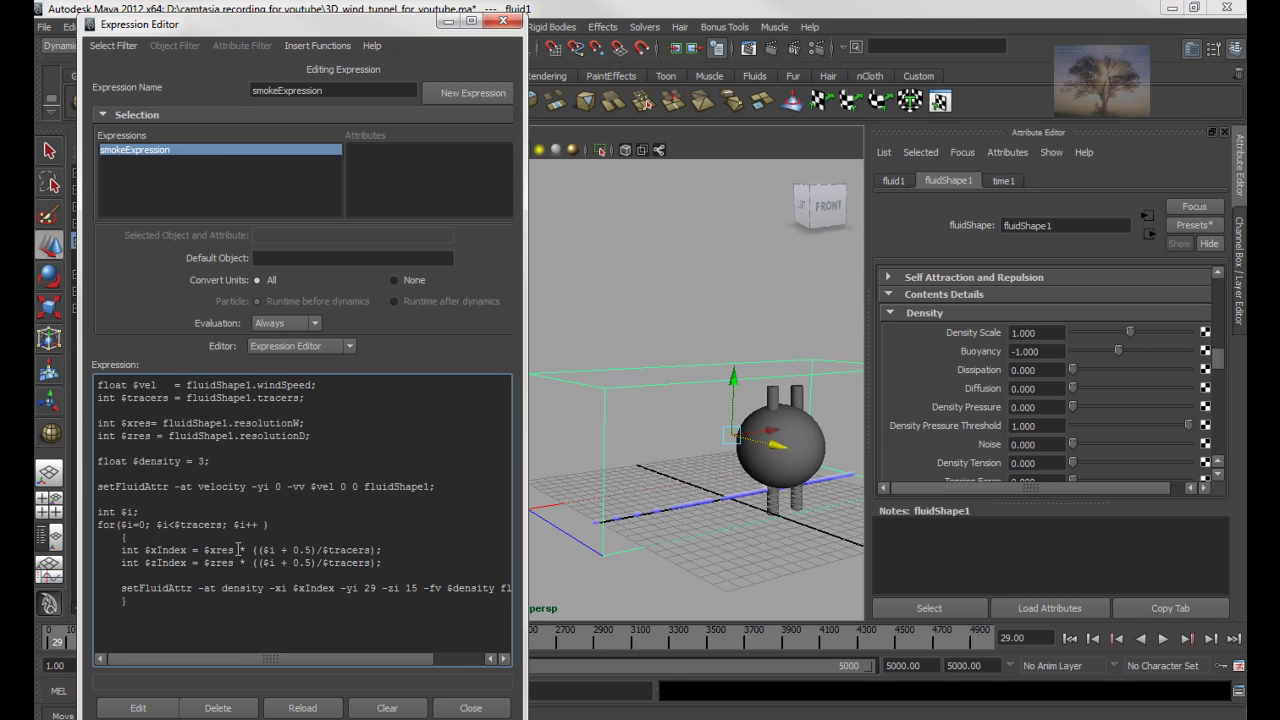
{"action": "key", "text": "BackSpace"}
{"action": "type", "text": "5"}
{"action": "left_click", "coordinate": [138, 708]}
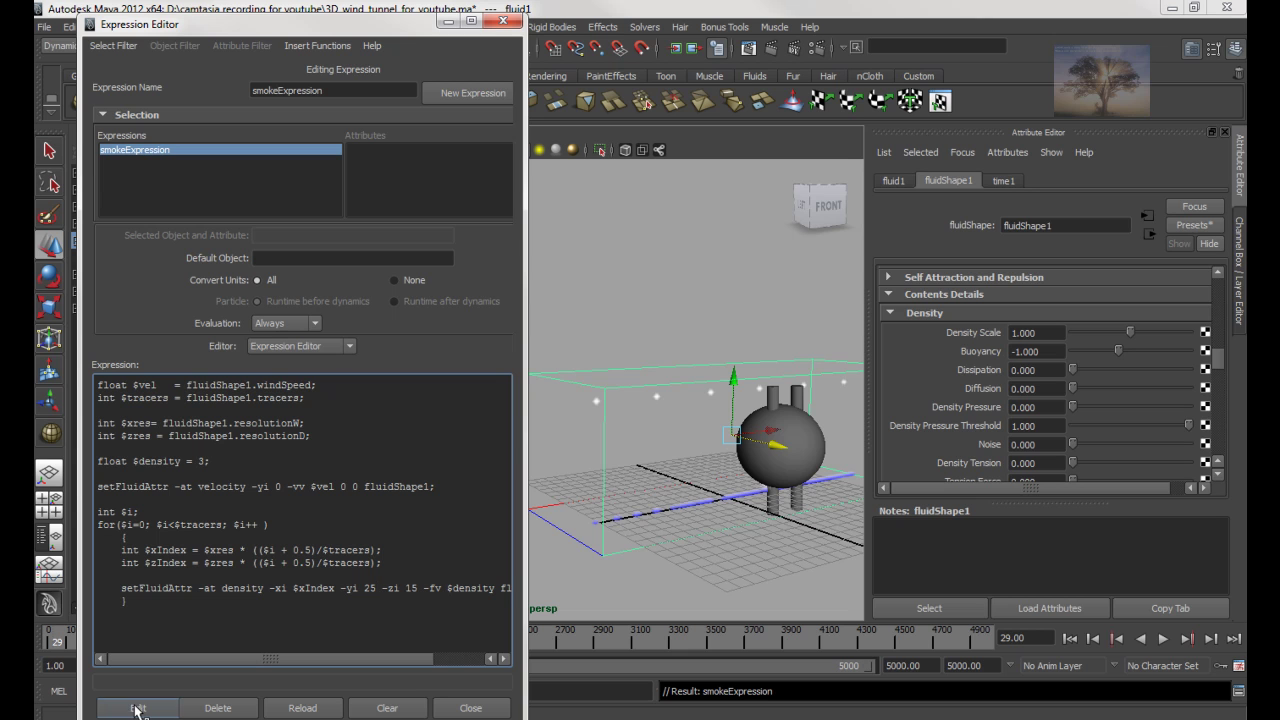
Replay the simulation from the first frame and narrow the Expression Editor to inspect the smoke in the container
{"action": "left_click", "coordinate": [1069, 638]}
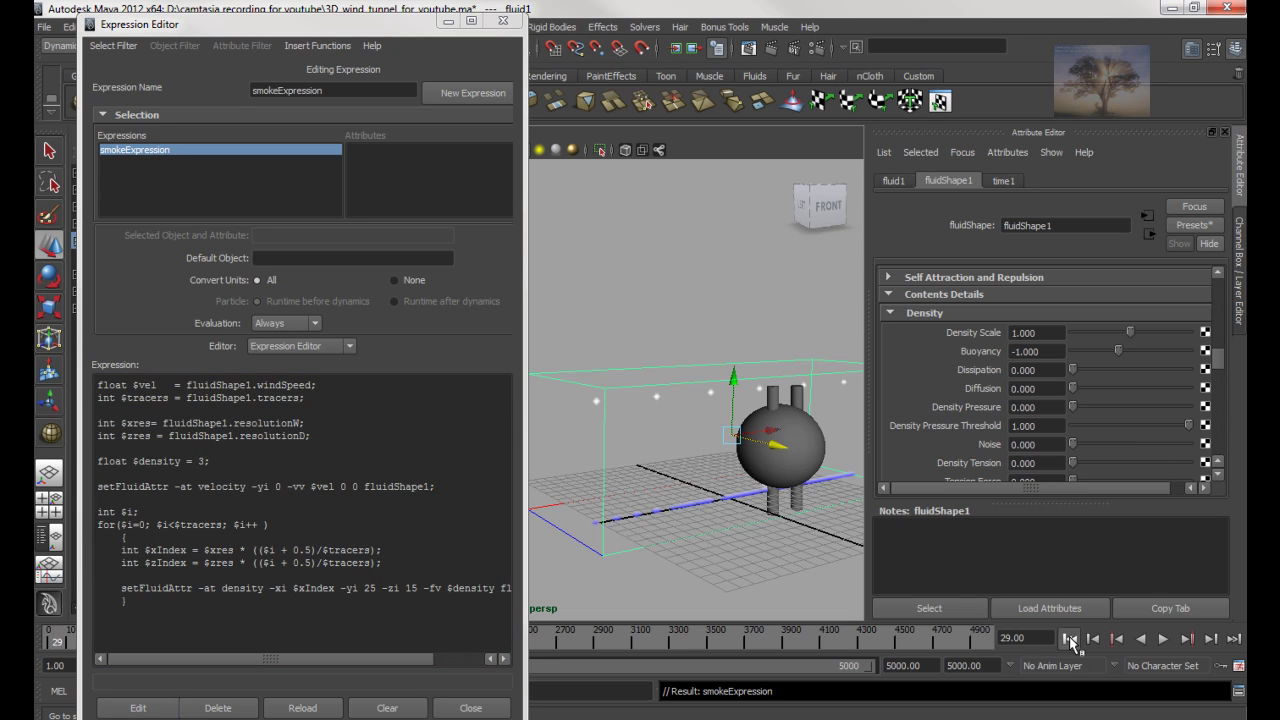
{"action": "left_click", "coordinate": [1163, 640]}
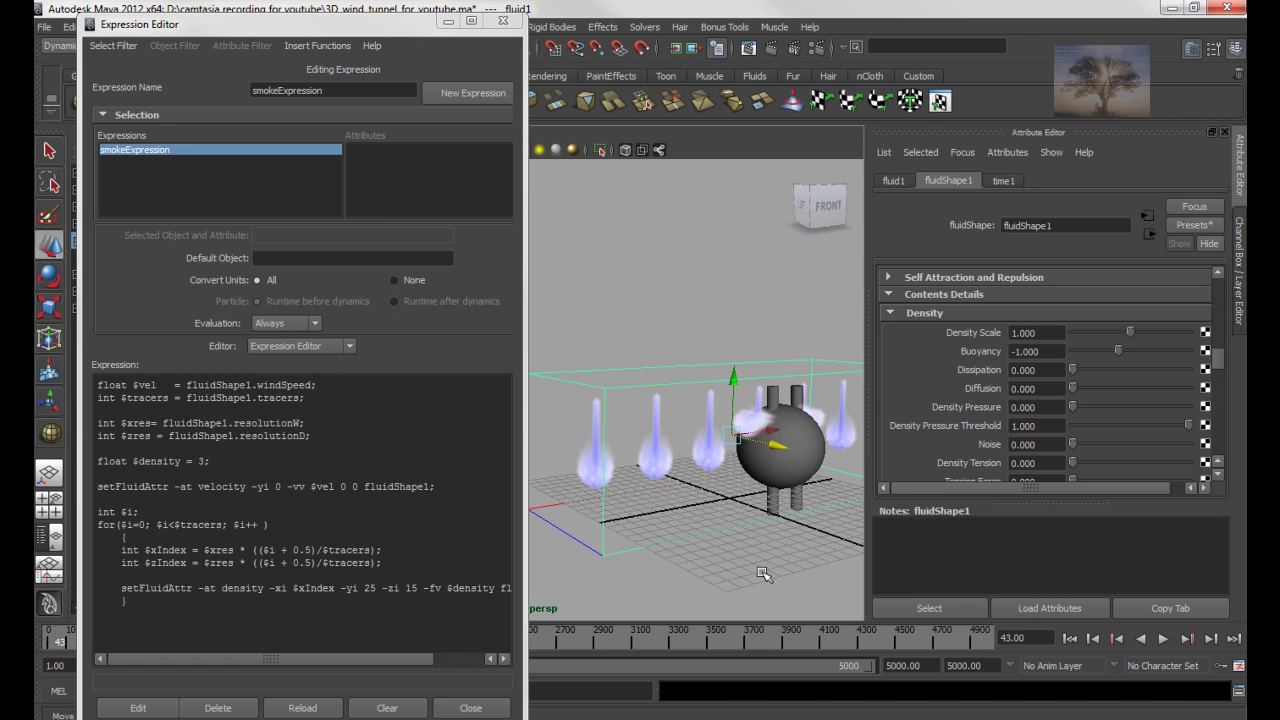
{"action": "left_click_drag", "start_coordinate": [526, 430], "coordinate": [485, 420]}
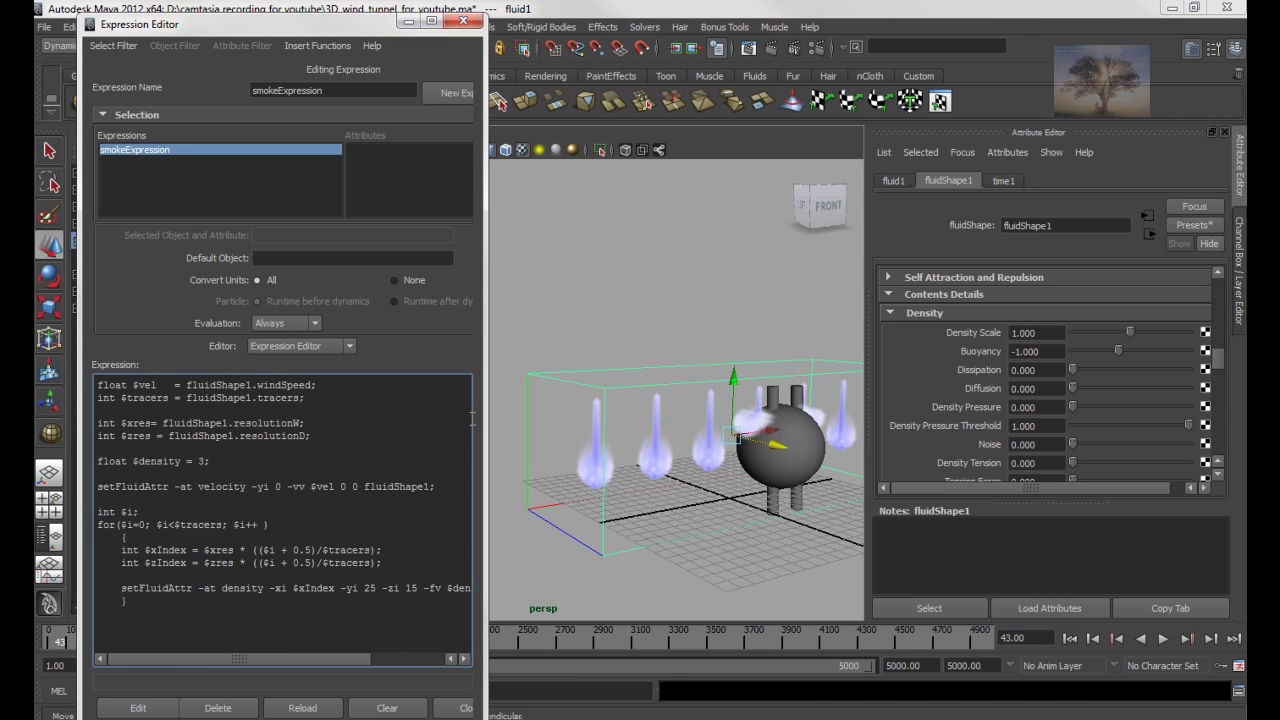
{"action": "left_click_drag", "start_coordinate": [605, 462], "coordinate": [600, 468], "text": "alt"}
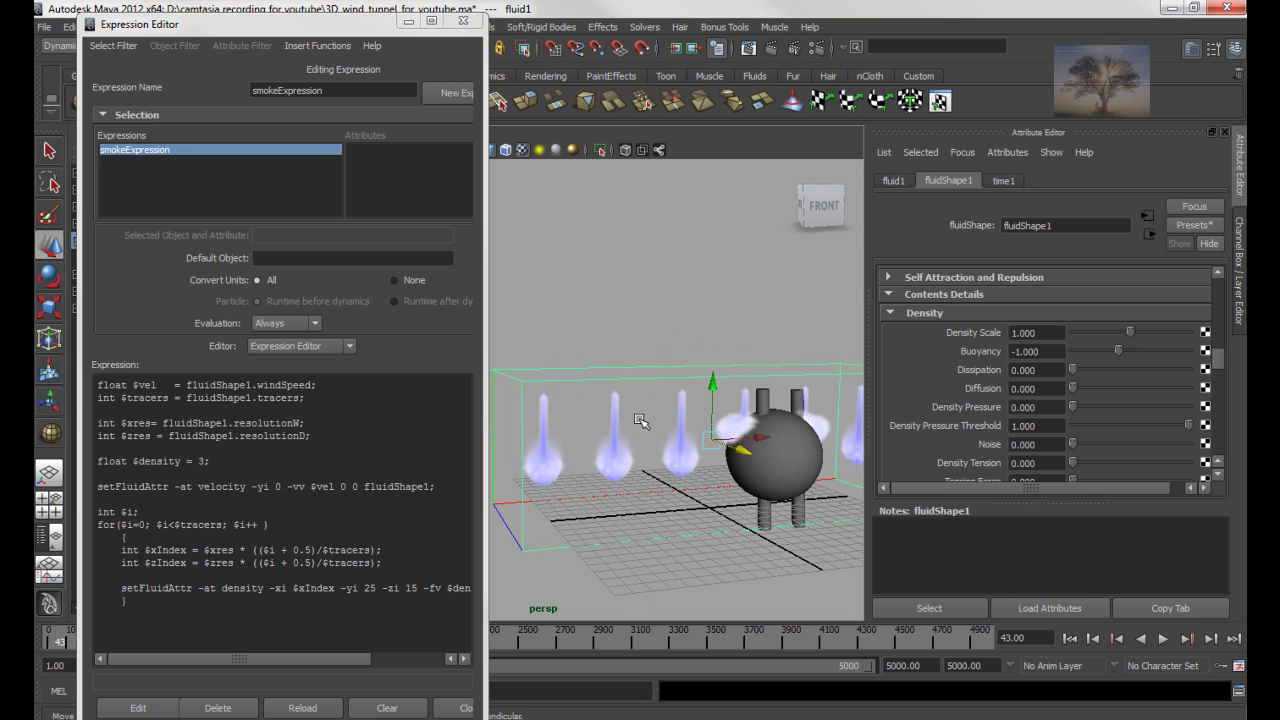
Try a -yi value of 30 in the density setFluidAttr line, applying the expression and rewinding to the first frame
{"action": "double_click", "coordinate": [371, 588]}
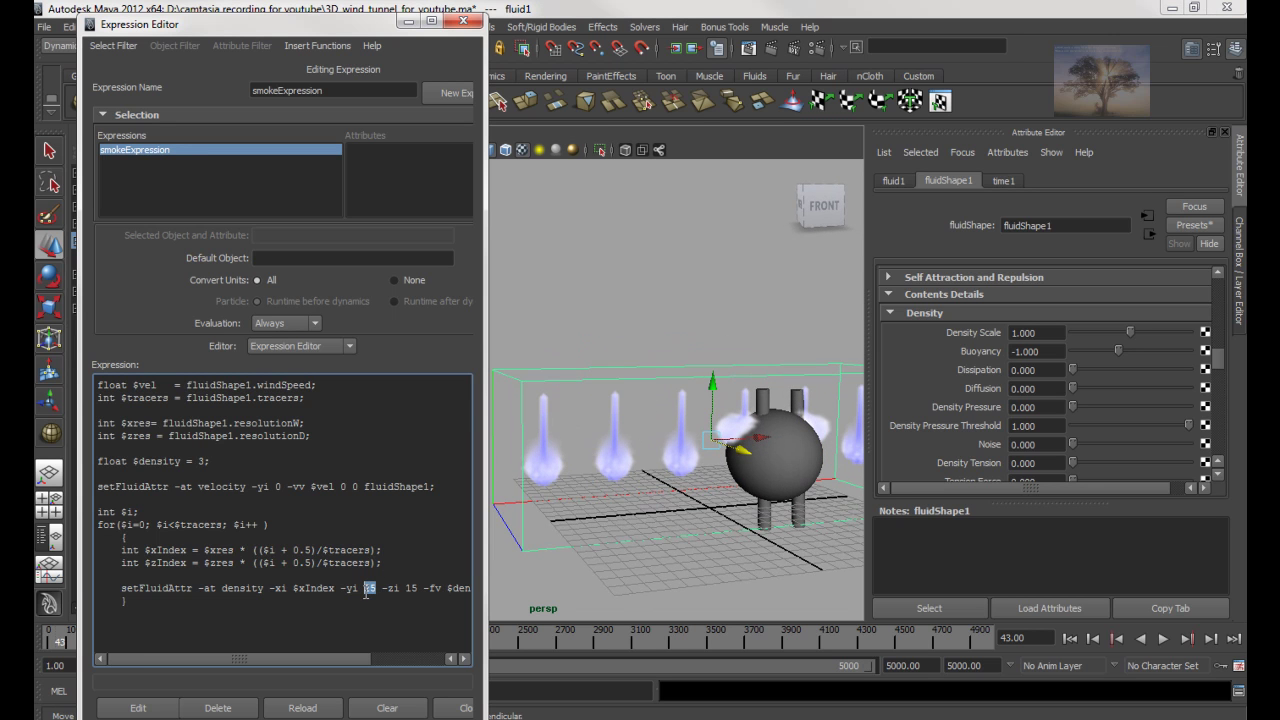
{"action": "key", "text": "BackSpace"}
{"action": "key", "text": "BackSpace"}
{"action": "type", "text": "10"}
{"action": "left_click", "coordinate": [135, 707]}
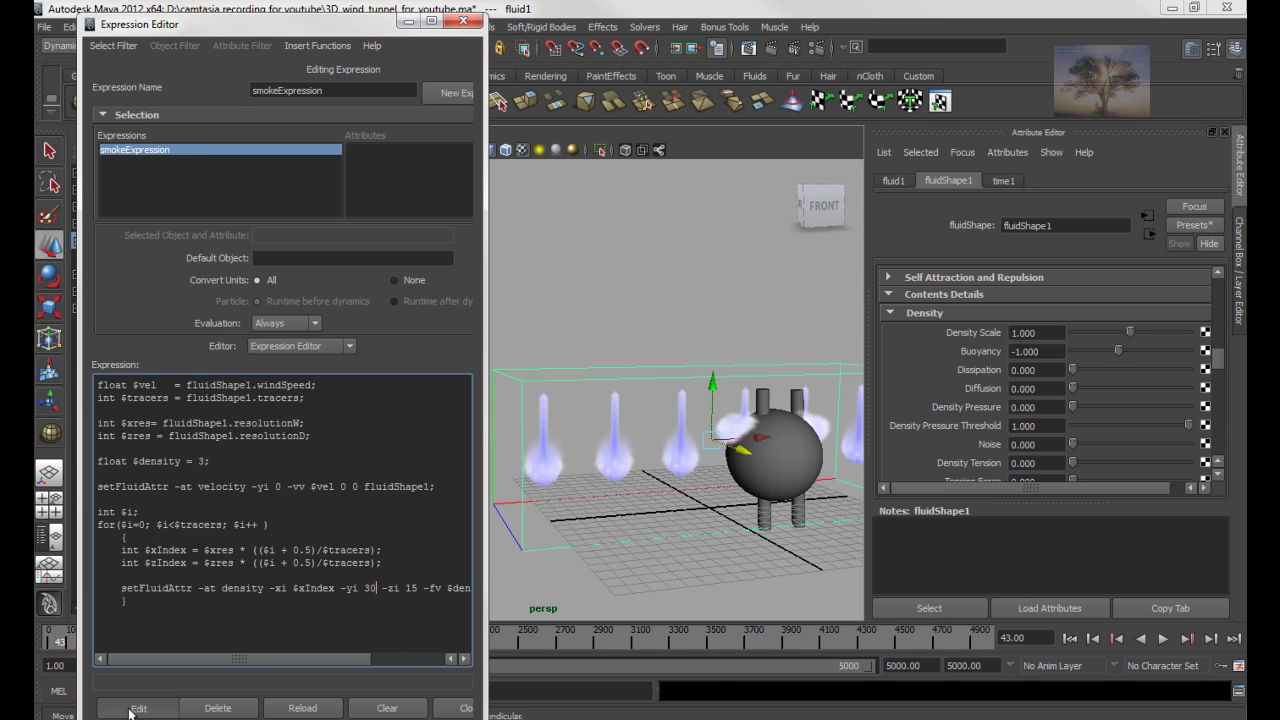
{"action": "left_click", "coordinate": [1070, 638]}
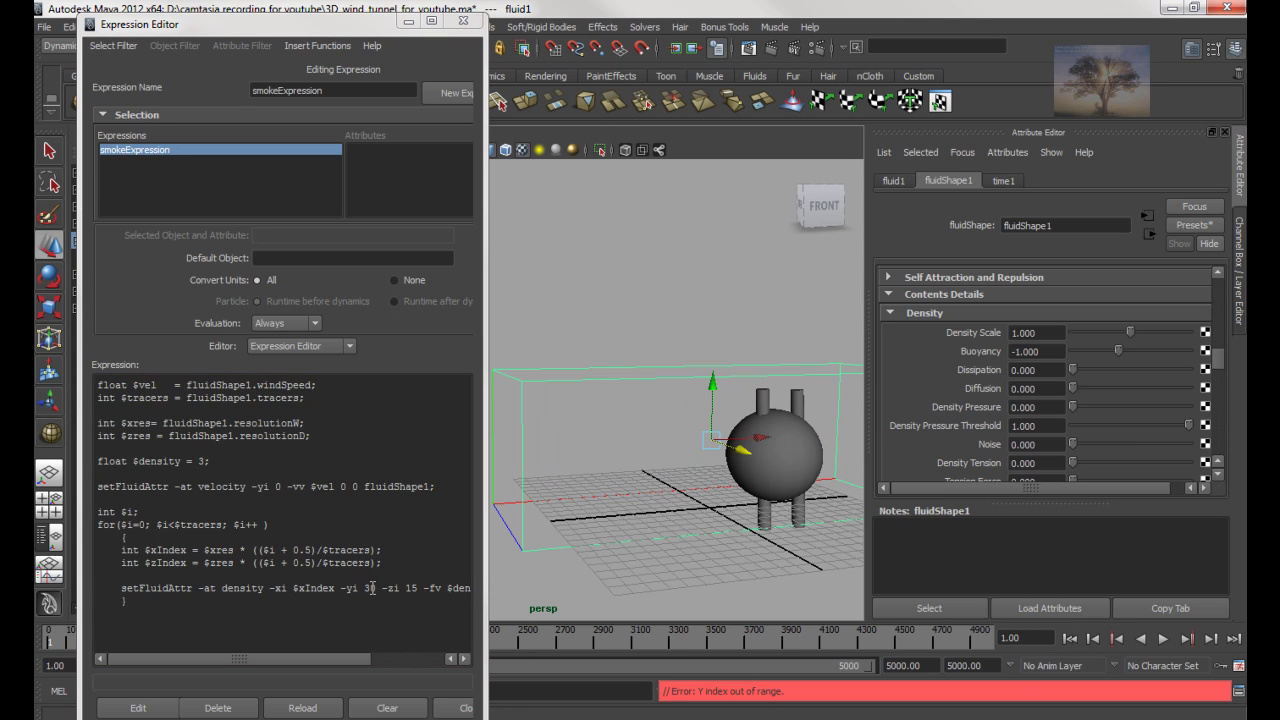
Set -yi back to 25 in the density setFluidAttr line, apply the expression and play the simulation
{"action": "left_click_drag", "start_coordinate": [372, 587], "coordinate": [361, 588]}
{"action": "key", "text": "BackSpace"}
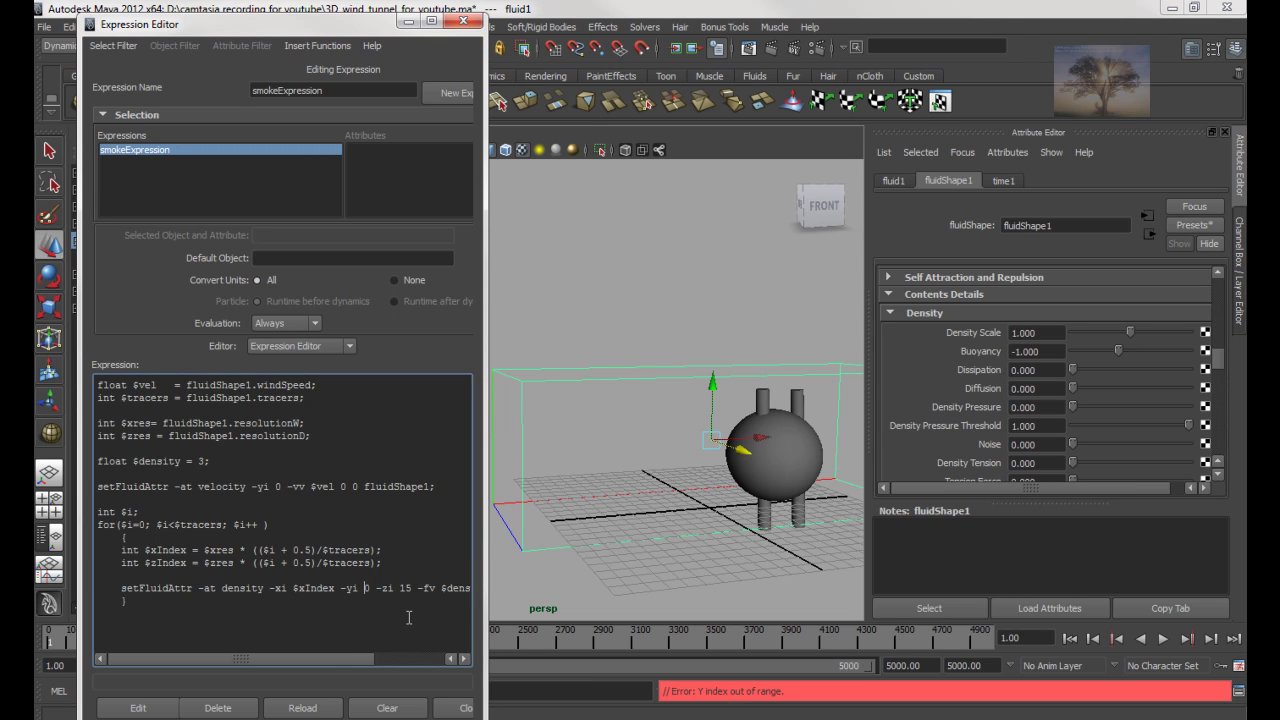
{"action": "type", "text": "25"}
{"action": "key", "text": "Delete"}
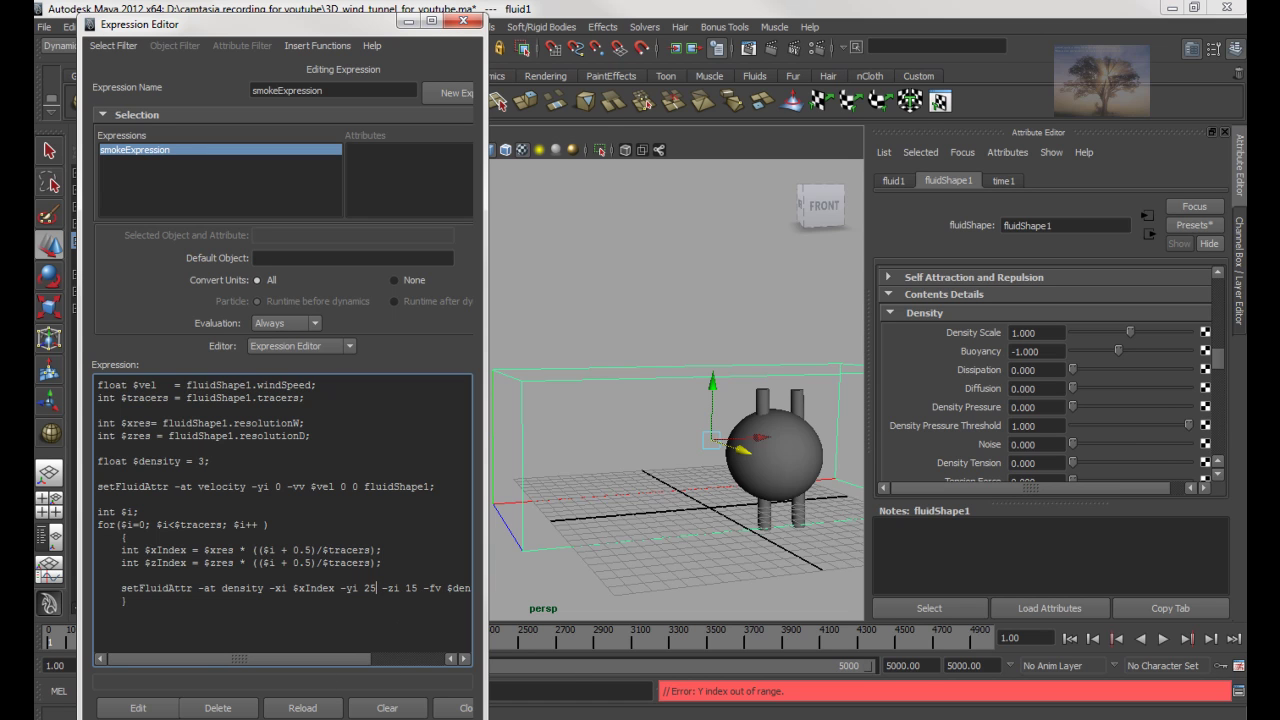
{"action": "left_click", "coordinate": [138, 707]}
{"action": "left_click", "coordinate": [1162, 640]}
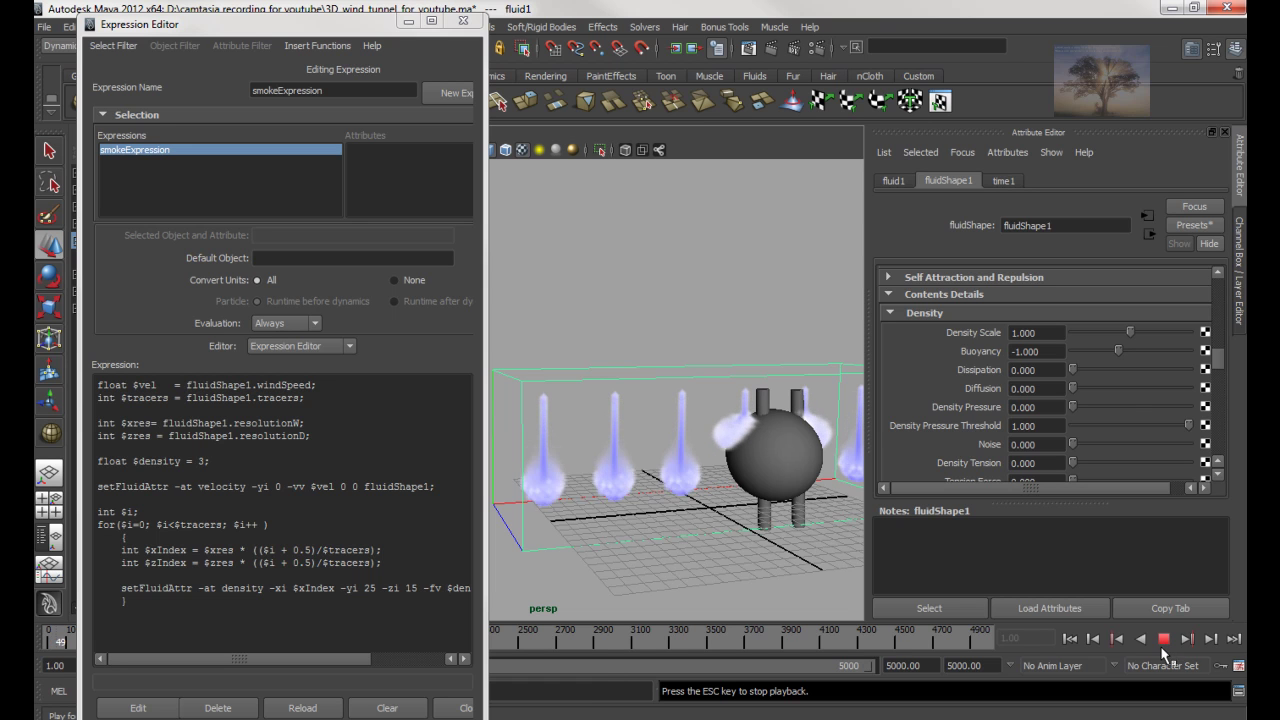
{"action": "key", "text": "Escape"}
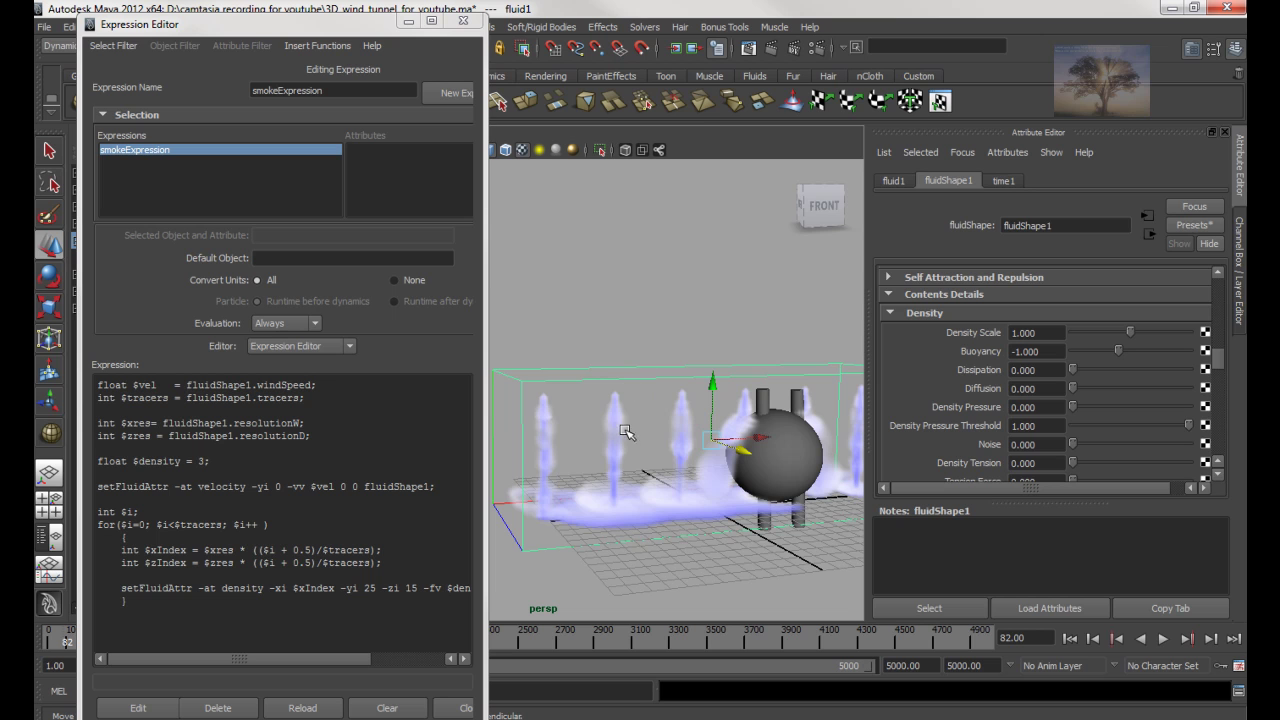
Try a density Buoyancy of 1 and continue playing the simulation to compare the smoke's direction
{"action": "left_click", "coordinate": [1039, 352]}
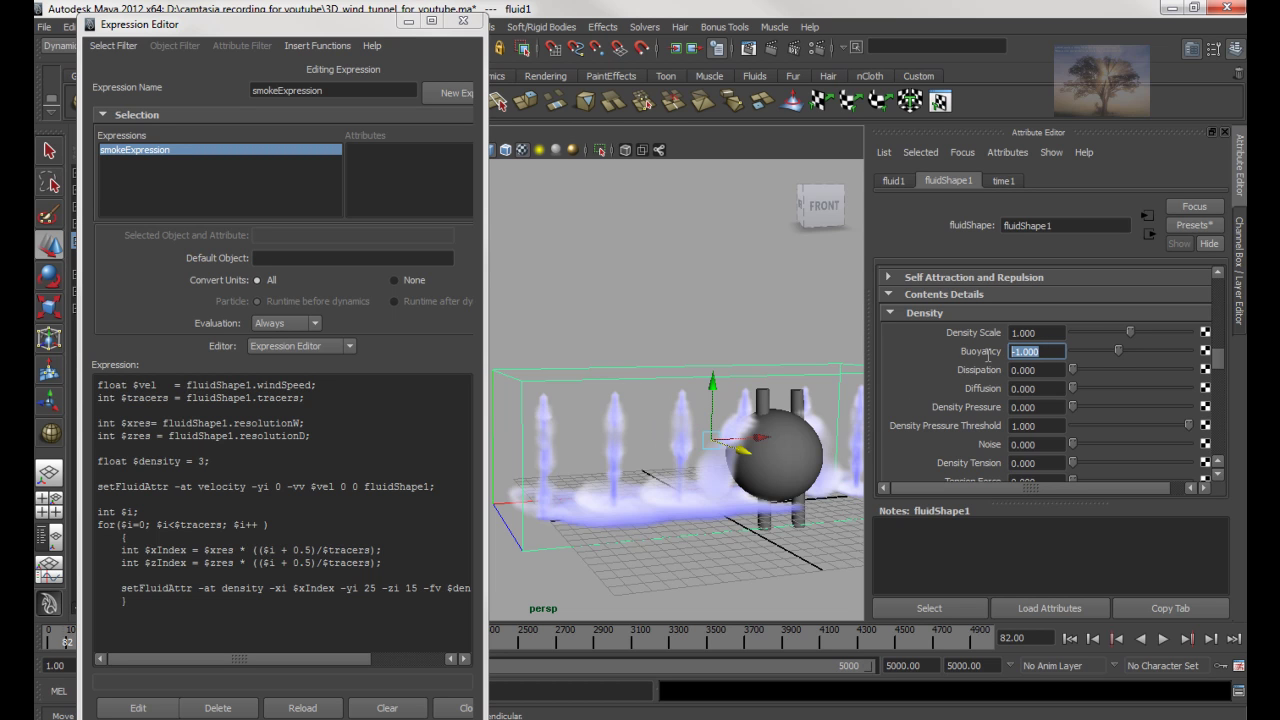
{"action": "type", "text": "1"}
{"action": "key", "text": "Return"}
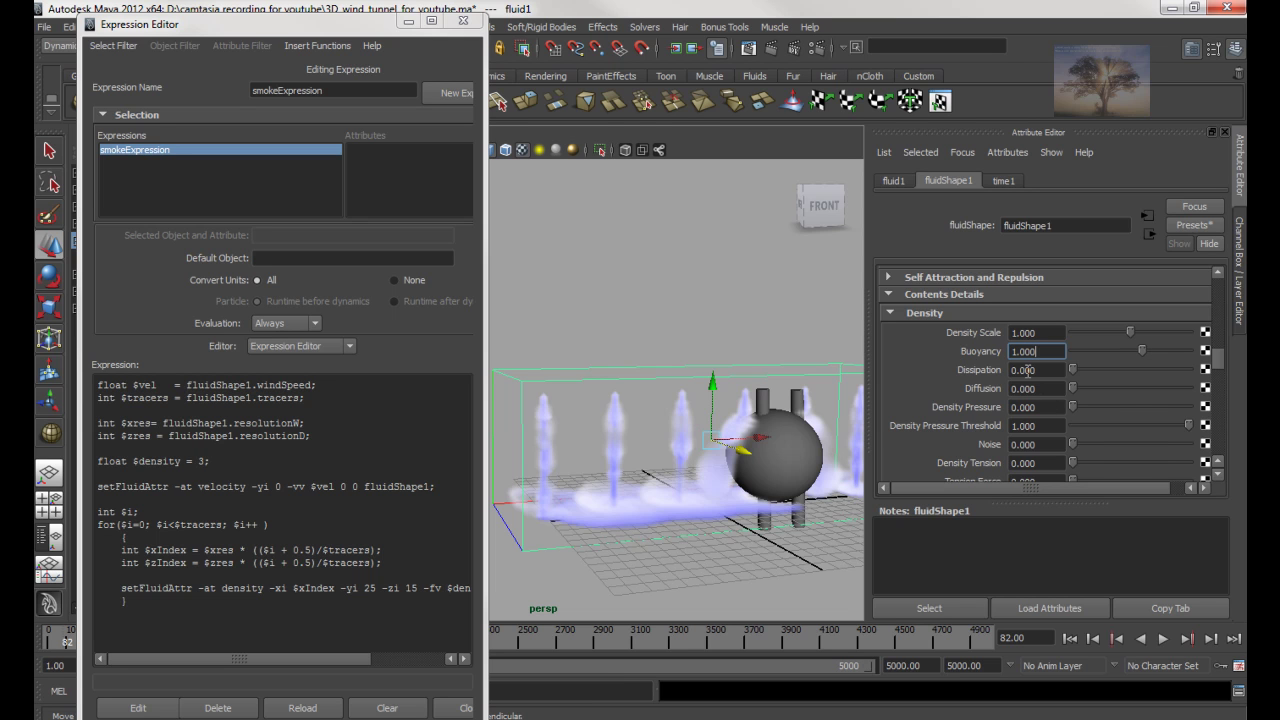
{"action": "left_click", "coordinate": [1166, 639]}
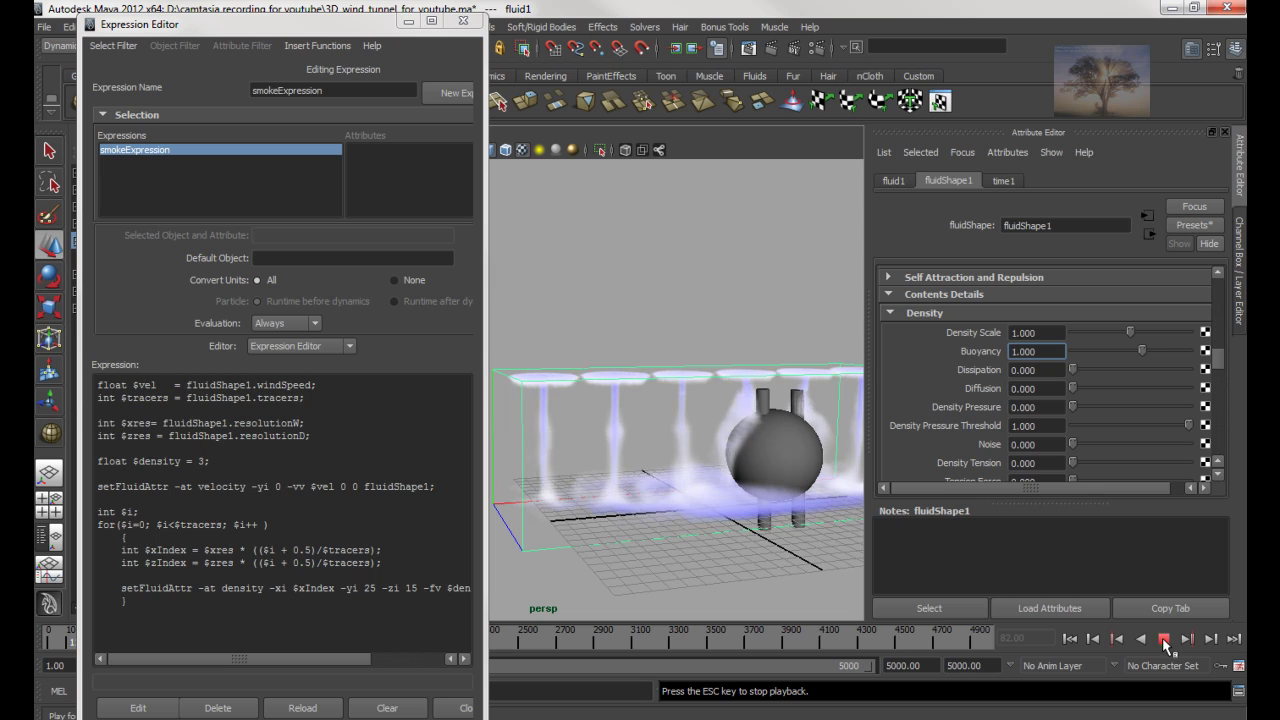
{"action": "left_click", "coordinate": [1165, 639]}
Set the density Buoyancy to -1 and show the Gravity setting under Dynamic Simulation
{"action": "double_click", "coordinate": [1036, 352]}
{"action": "type", "text": "-1"}
{"action": "key", "text": "Return"}
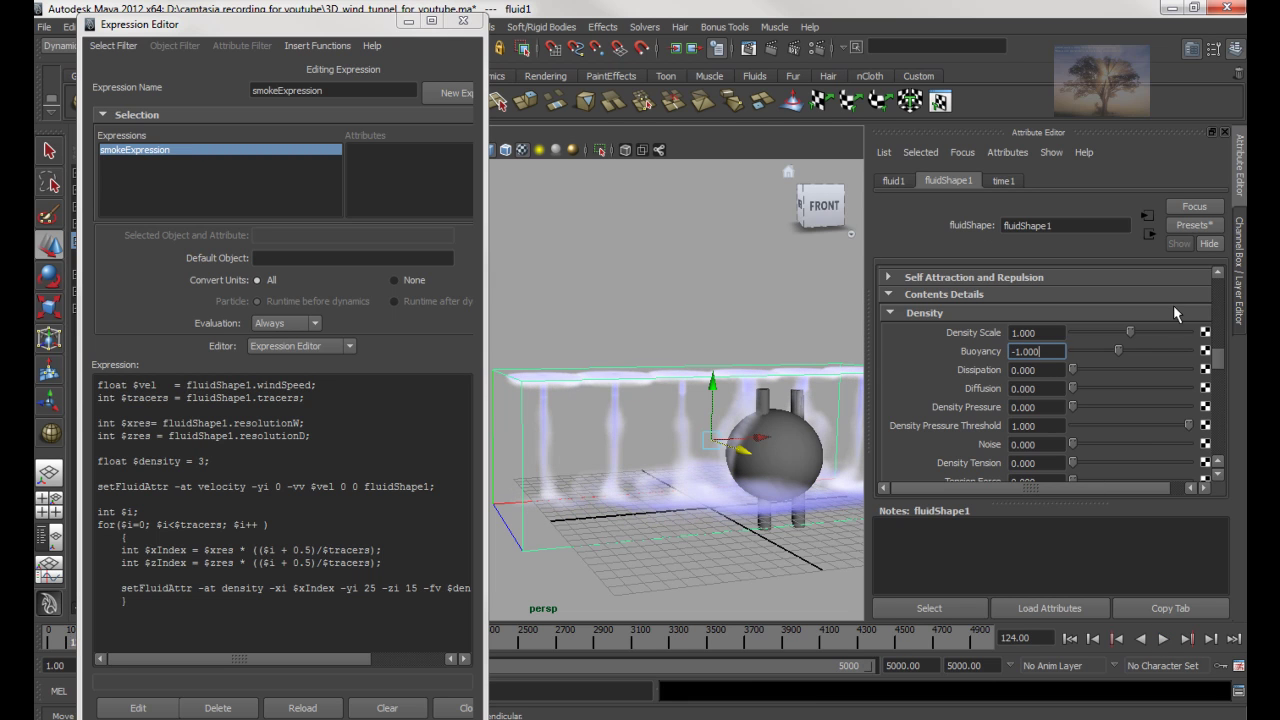
{"action": "mouse_move", "coordinate": [1218, 360]}
{"action": "left_mouse_down"}
{"action": "mouse_move", "coordinate": [1240, 290]}
{"action": "mouse_move", "coordinate": [1224, 296]}
{"action": "mouse_move", "coordinate": [1208, 344]}
{"action": "left_mouse_up"}
{"action": "left_click", "coordinate": [954, 353]}
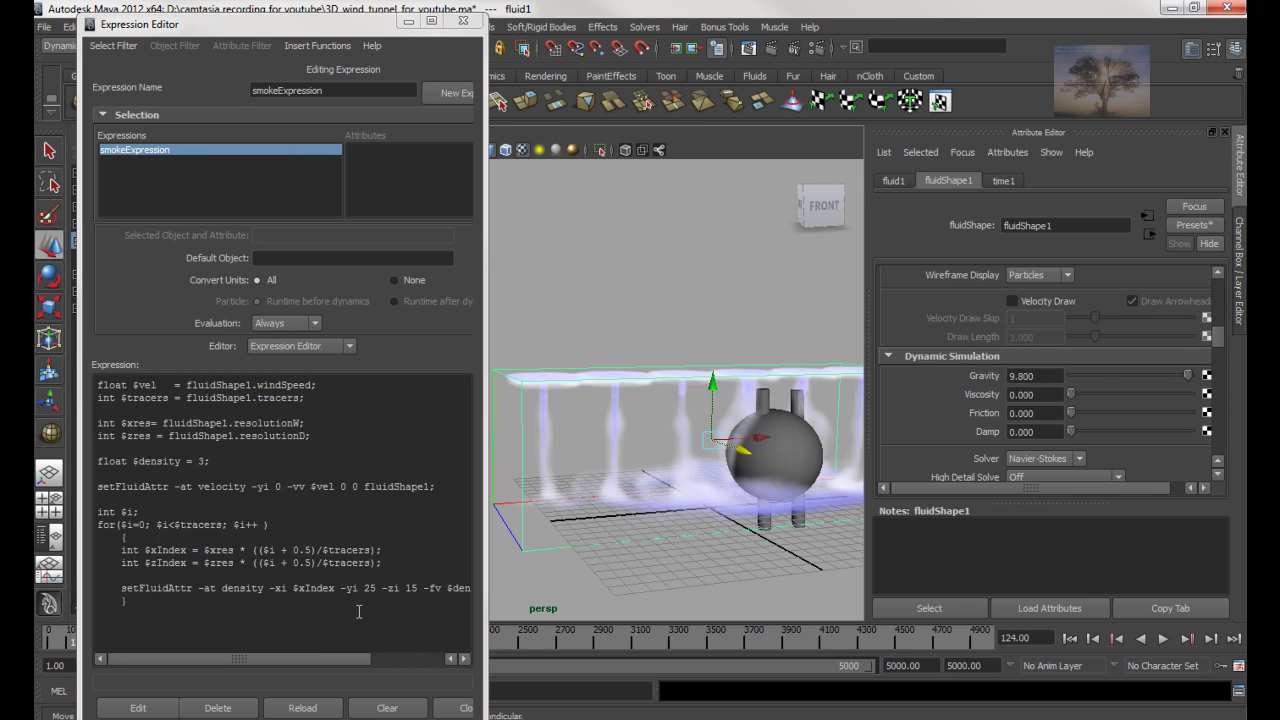
Examine the -yi 25, -xi $xIndex and -zi 15 arguments in the density line against the emission points in the container
{"action": "left_click_drag", "start_coordinate": [340, 588], "coordinate": [373, 588]}
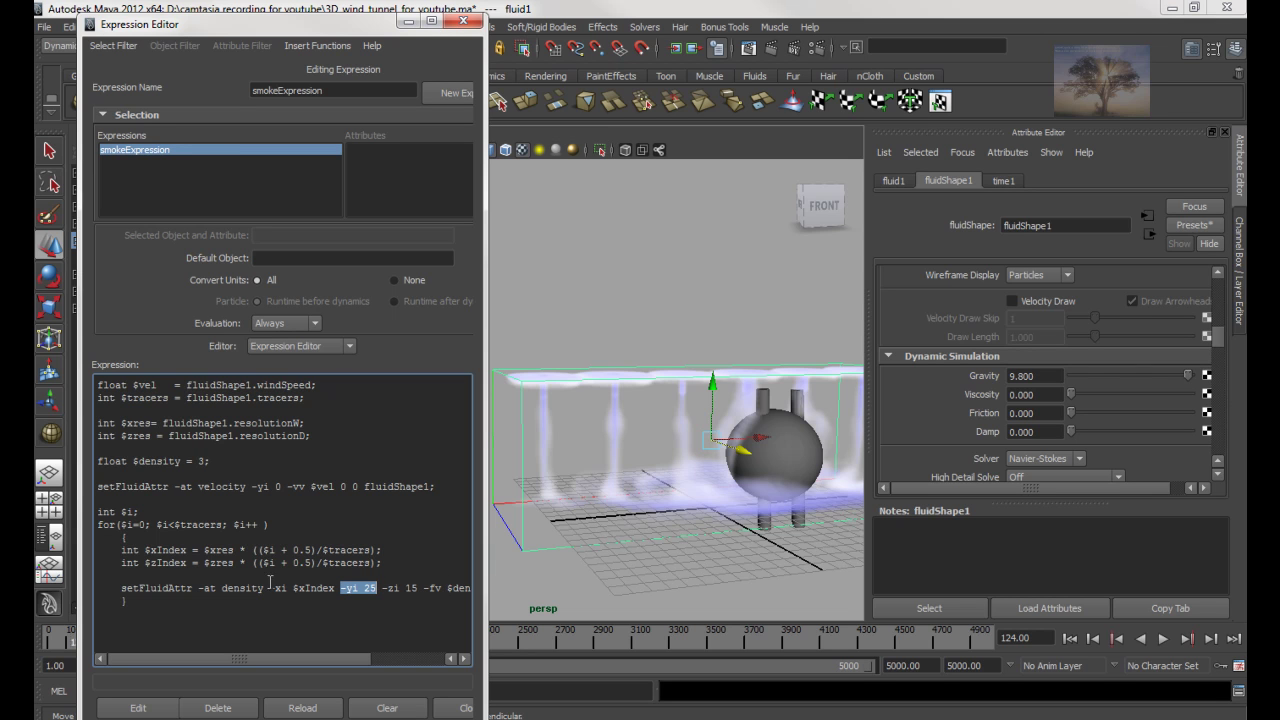
{"action": "left_click_drag", "start_coordinate": [270, 588], "coordinate": [332, 590]}
{"action": "left_click_drag", "start_coordinate": [645, 462], "coordinate": [682, 472], "text": "alt"}
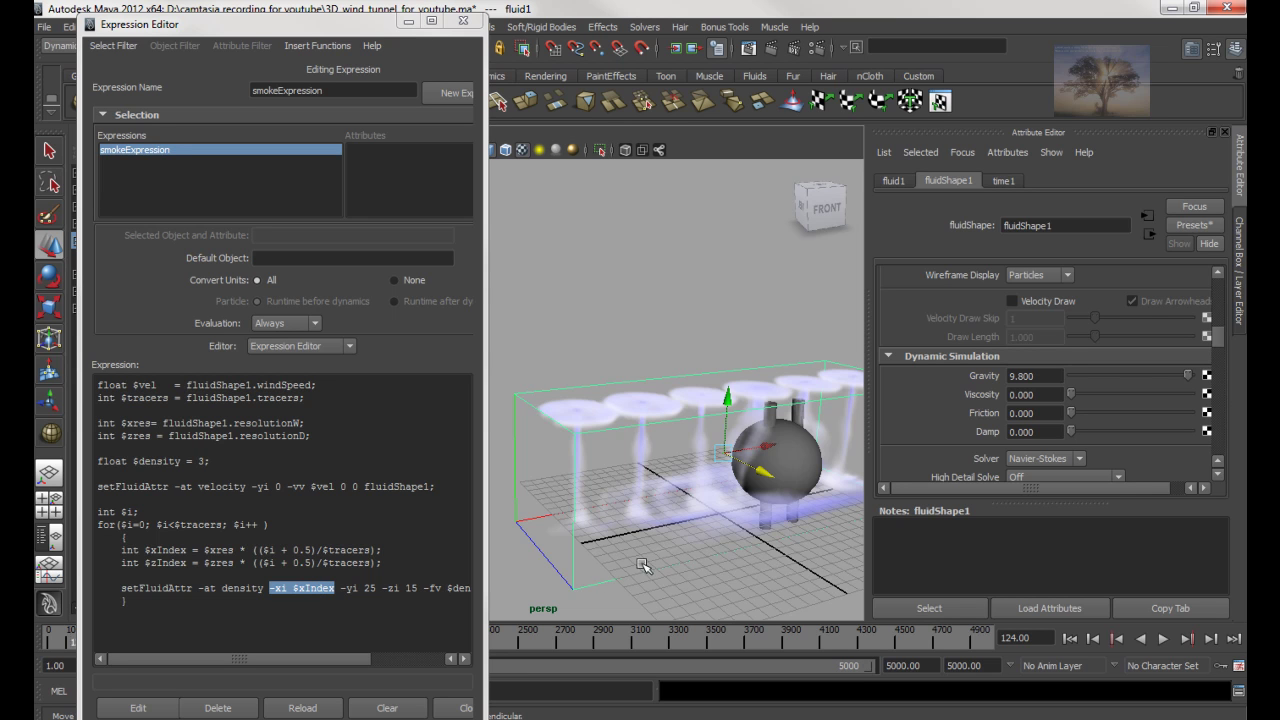
{"action": "double_click", "coordinate": [368, 588]}
{"action": "left_click_drag", "start_coordinate": [722, 431], "coordinate": [769, 416], "text": "alt"}
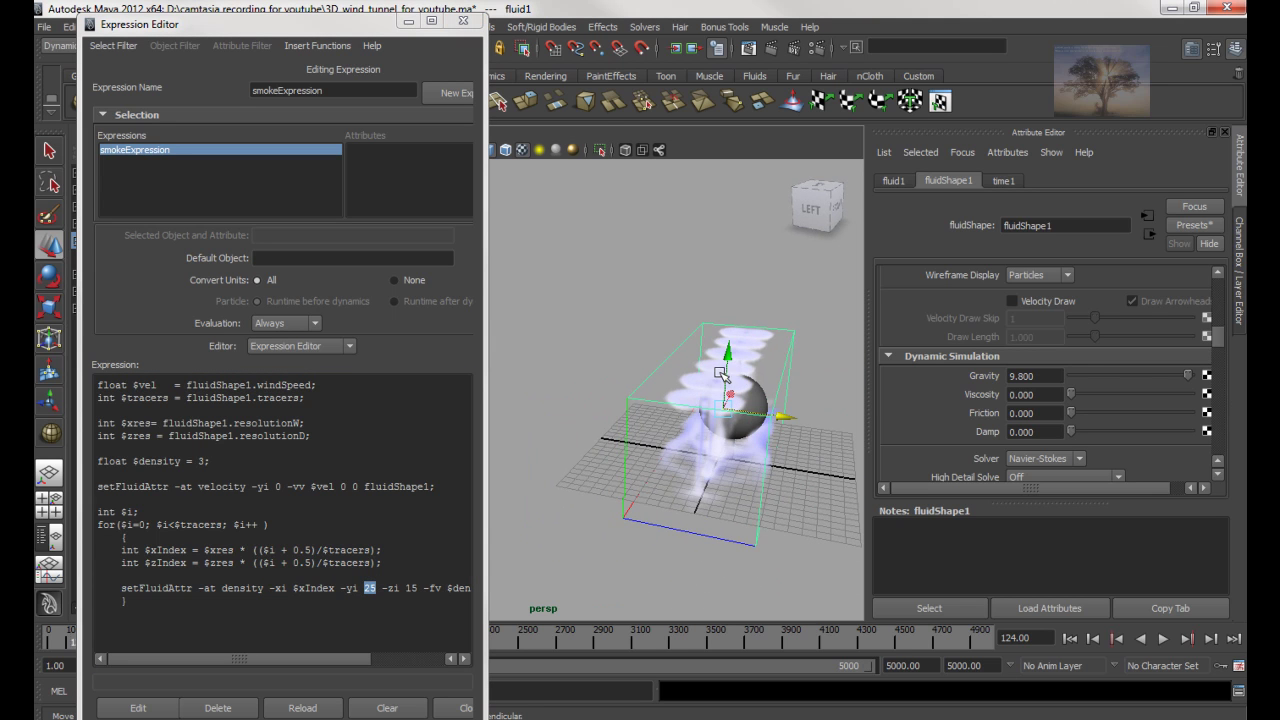
{"action": "left_click", "coordinate": [406, 588]}
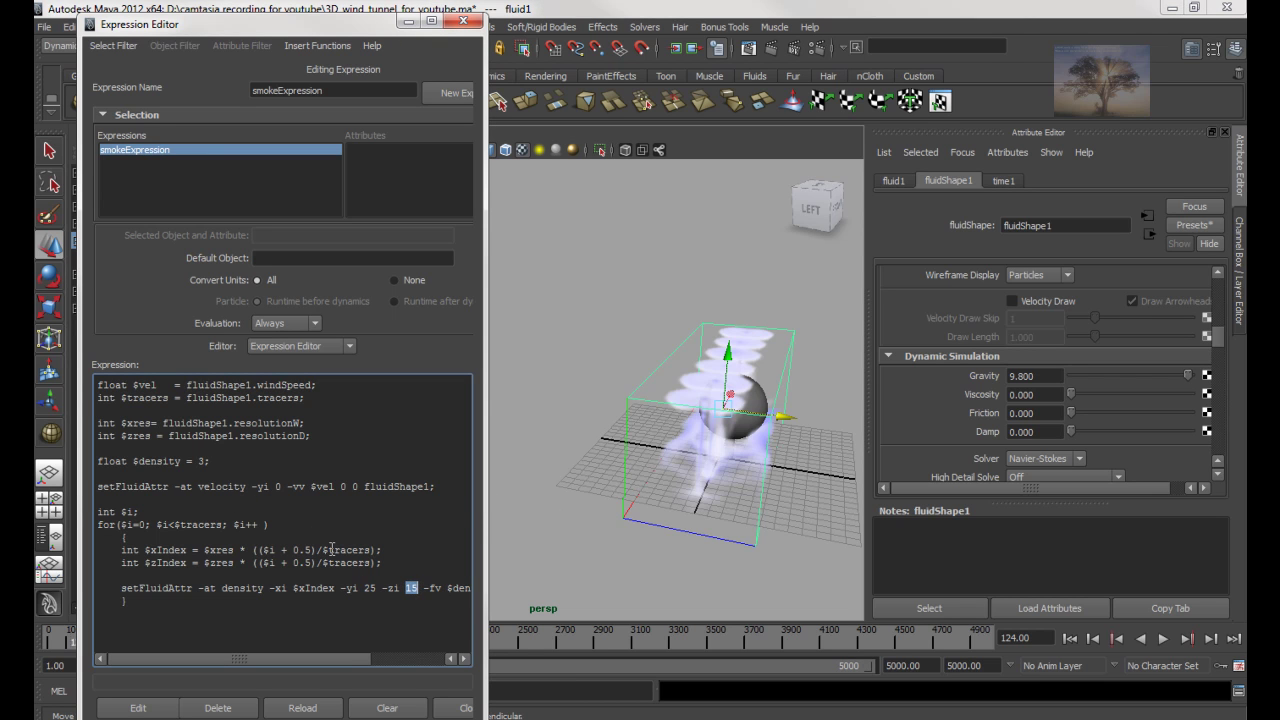
Set $density to 5 in smokeExpression, apply it and replay the simulation from the first frame, viewing the container from another angle
{"action": "left_click", "coordinate": [199, 460]}
{"action": "left_click", "coordinate": [138, 708]}
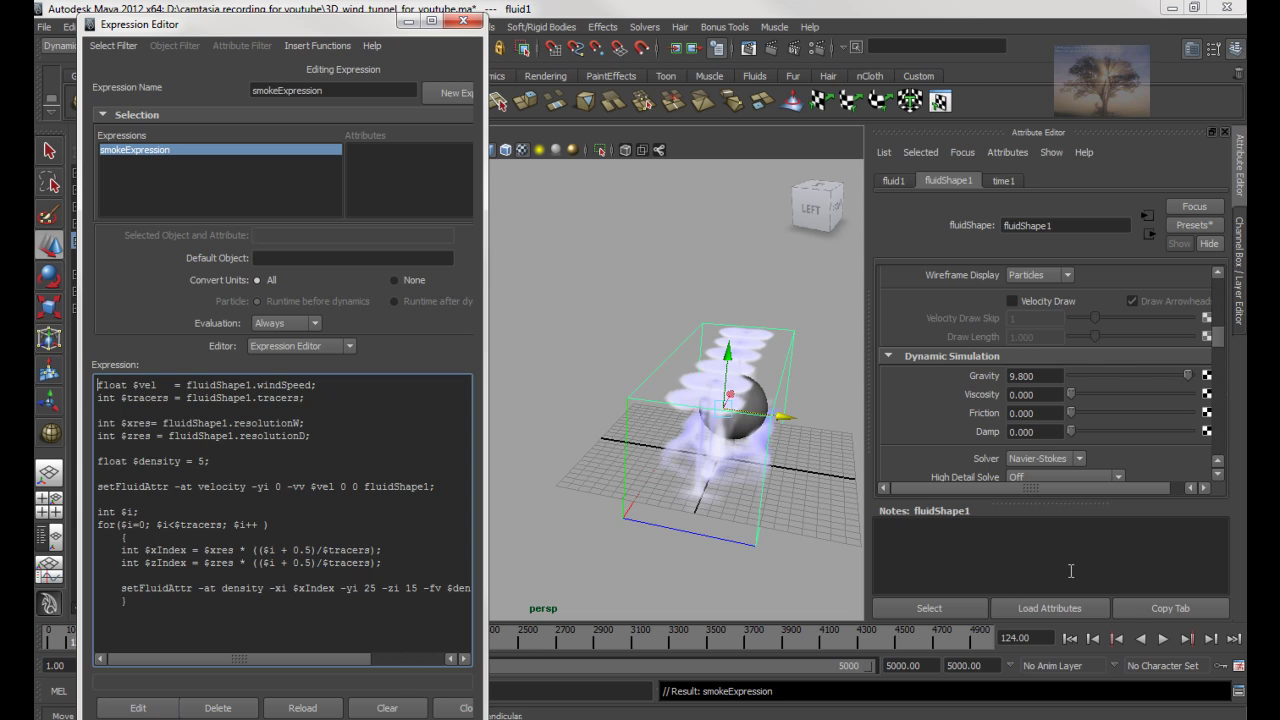
{"action": "left_click", "coordinate": [1069, 638]}
{"action": "left_click", "coordinate": [1160, 638]}
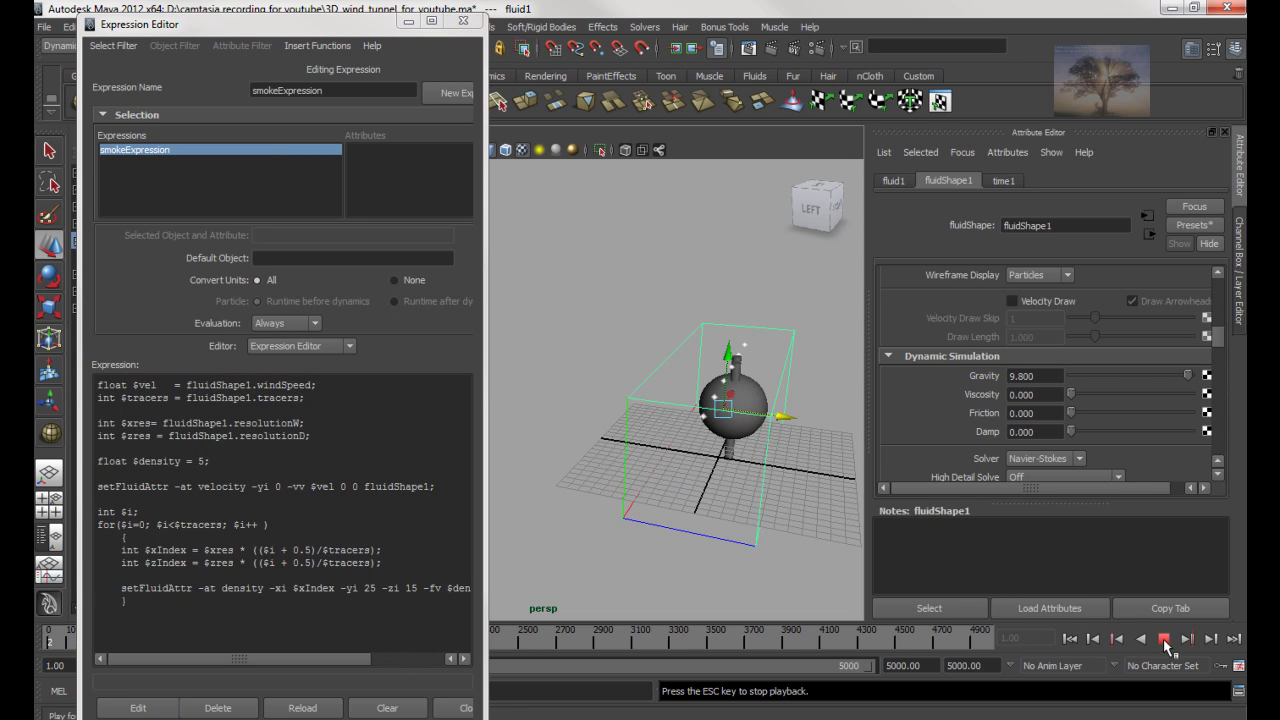
{"action": "left_click_drag", "start_coordinate": [789, 534], "coordinate": [752, 527], "text": "alt"}
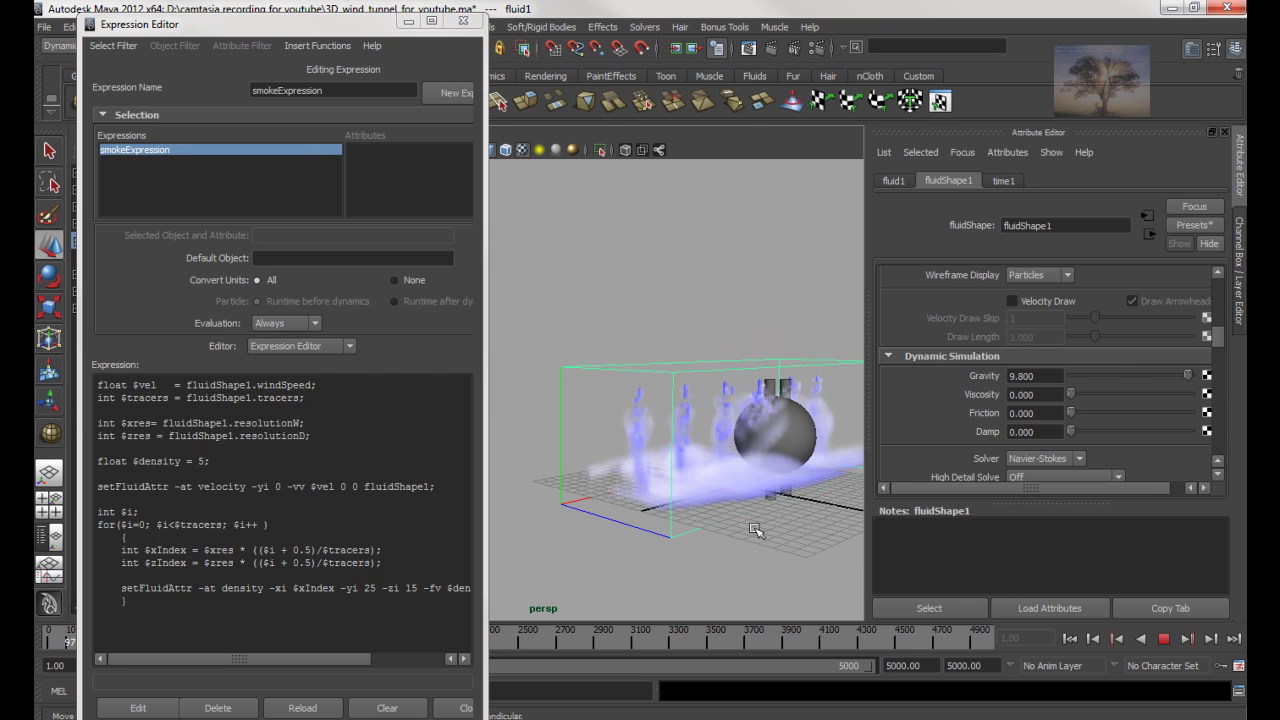
{"action": "left_click", "coordinate": [1163, 638]}
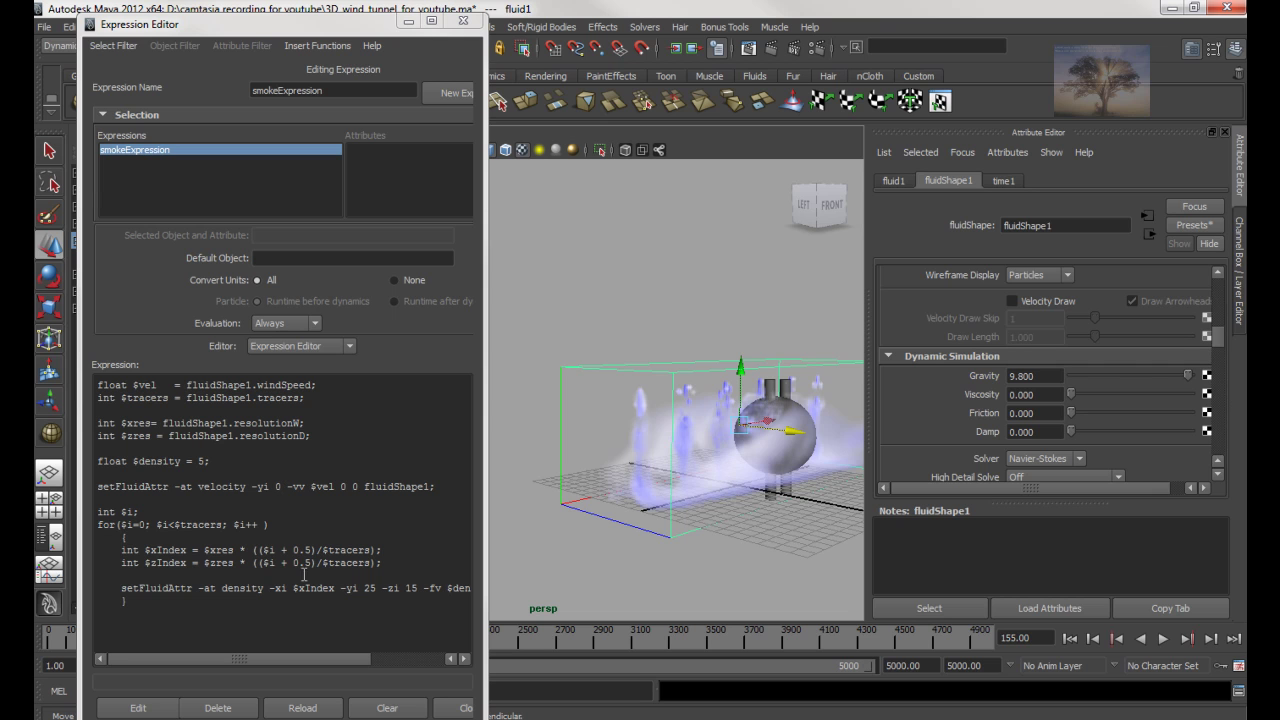
Try -yi 15 in the velocity setFluidAttr line with $density at 3, apply the expression and replay the simulation from the start
{"action": "left_click_drag", "start_coordinate": [312, 663], "coordinate": [283, 658]}
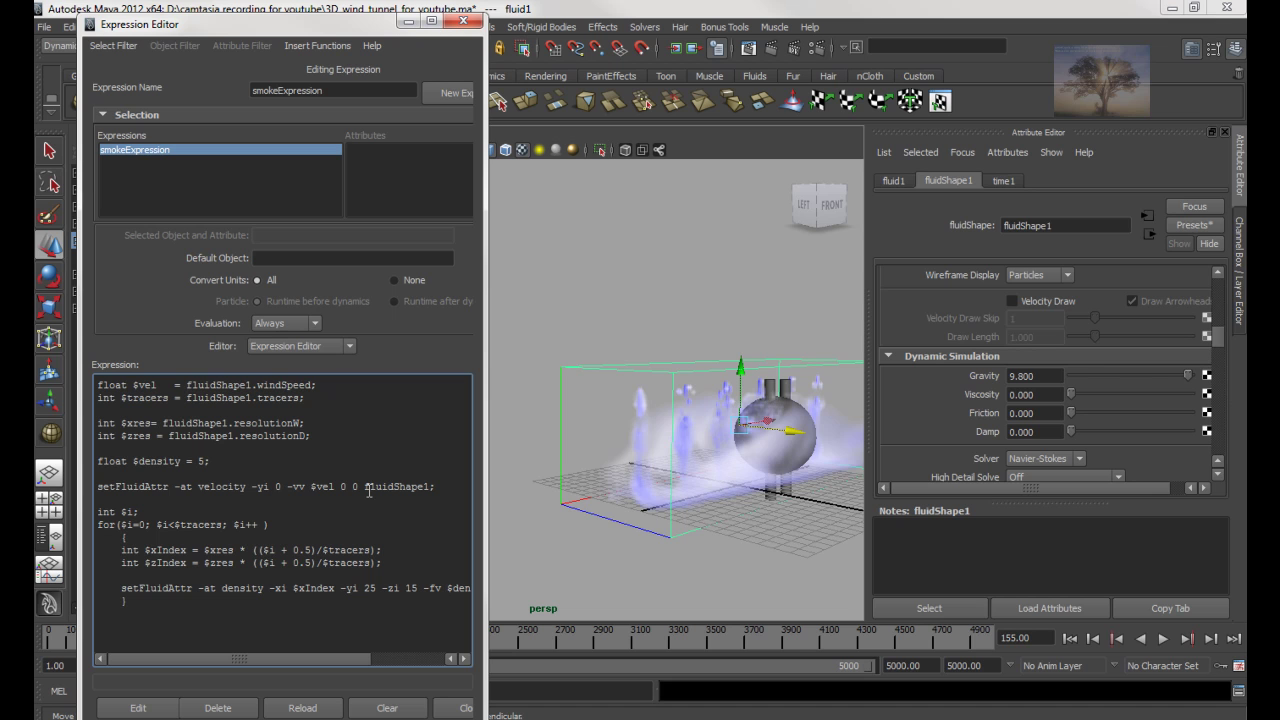
{"action": "key", "text": "Delete"}
{"action": "type", "text": "15"}
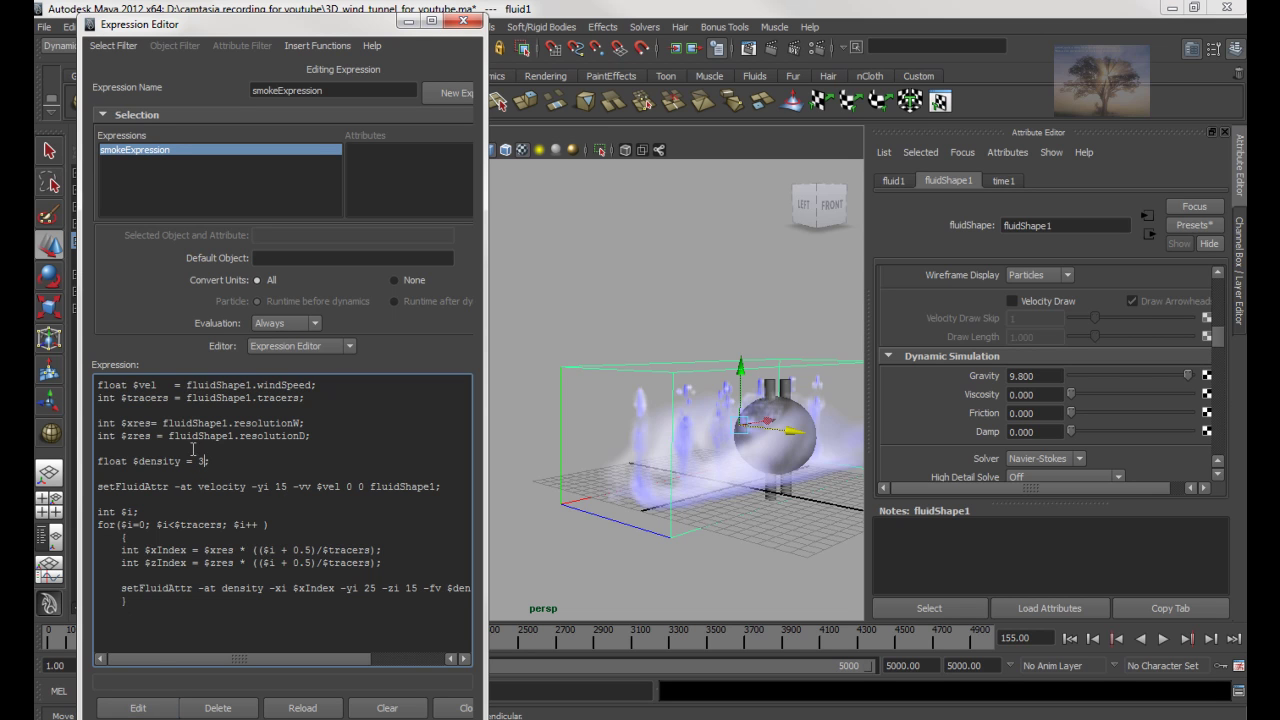
{"action": "left_click", "coordinate": [134, 705]}
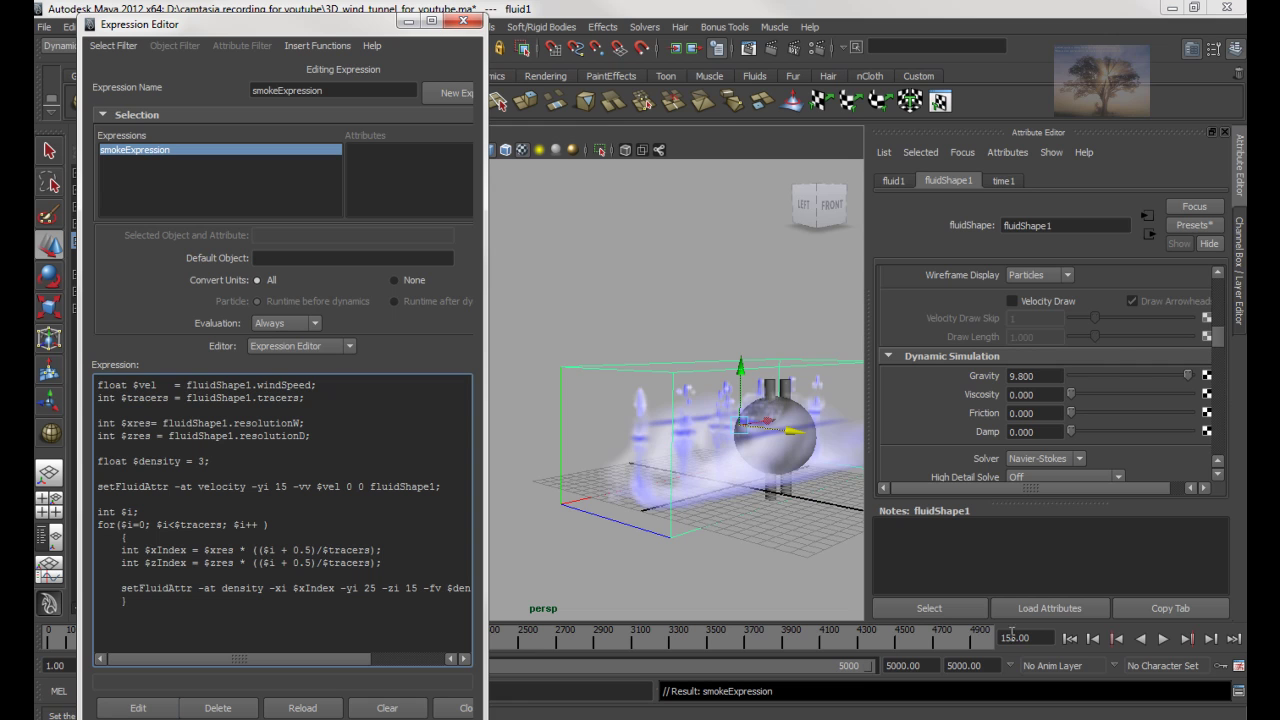
{"action": "left_click", "coordinate": [1069, 638]}
{"action": "left_click", "coordinate": [1164, 639]}
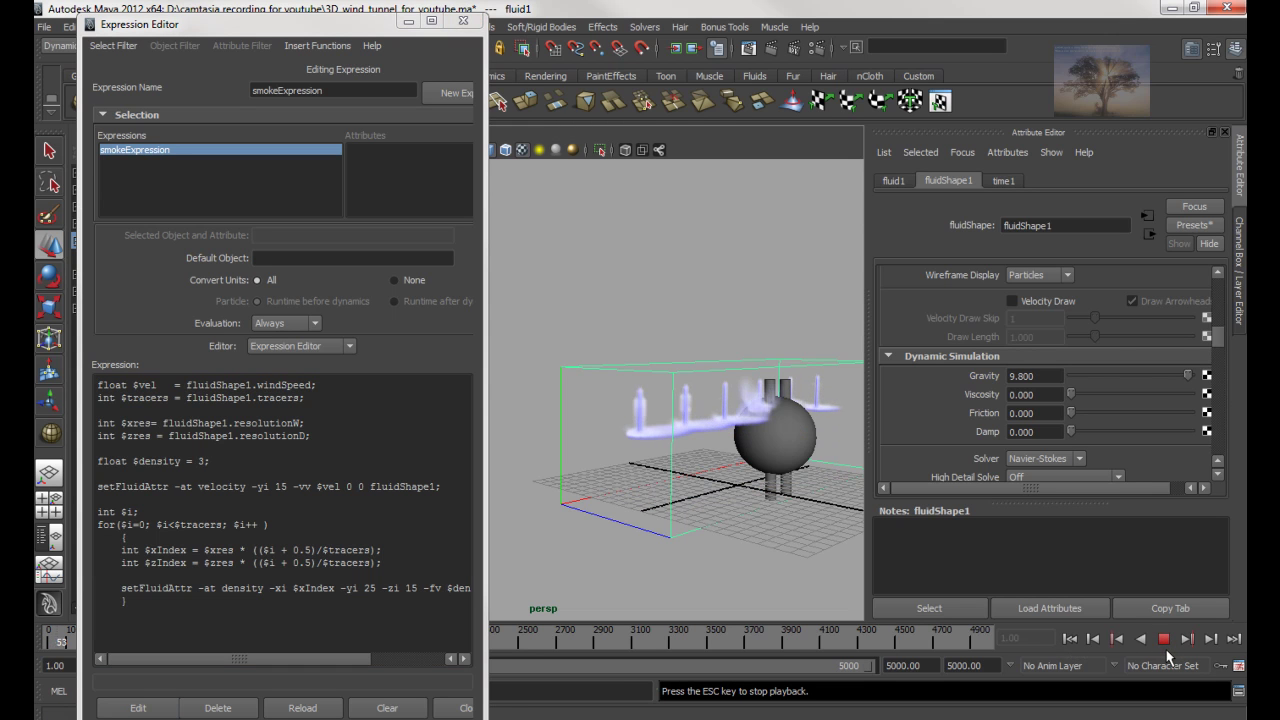
{"action": "left_click", "coordinate": [1164, 639]}
Examine the height at which the wind affects the falling tracers from several angles and play the simulation further
{"action": "left_click_drag", "start_coordinate": [667, 449], "coordinate": [575, 449], "text": "alt"}
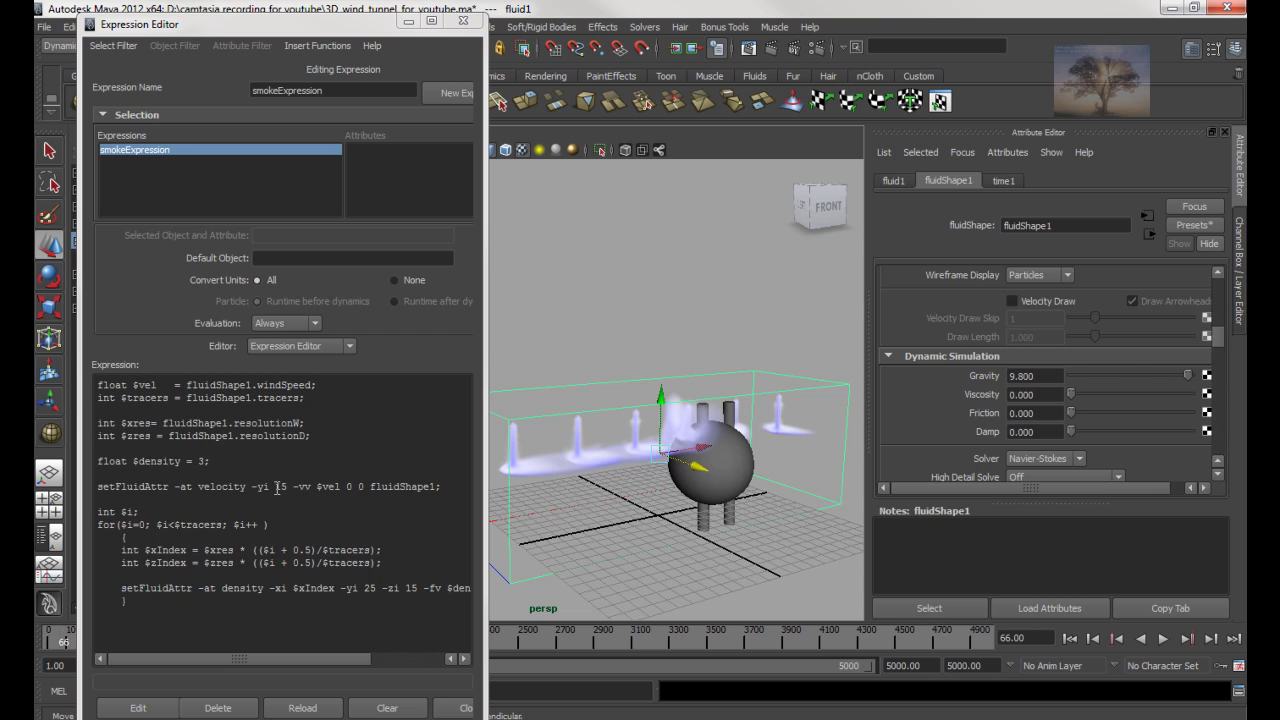
{"action": "left_click_drag", "start_coordinate": [575, 499], "coordinate": [600, 436], "text": "alt"}
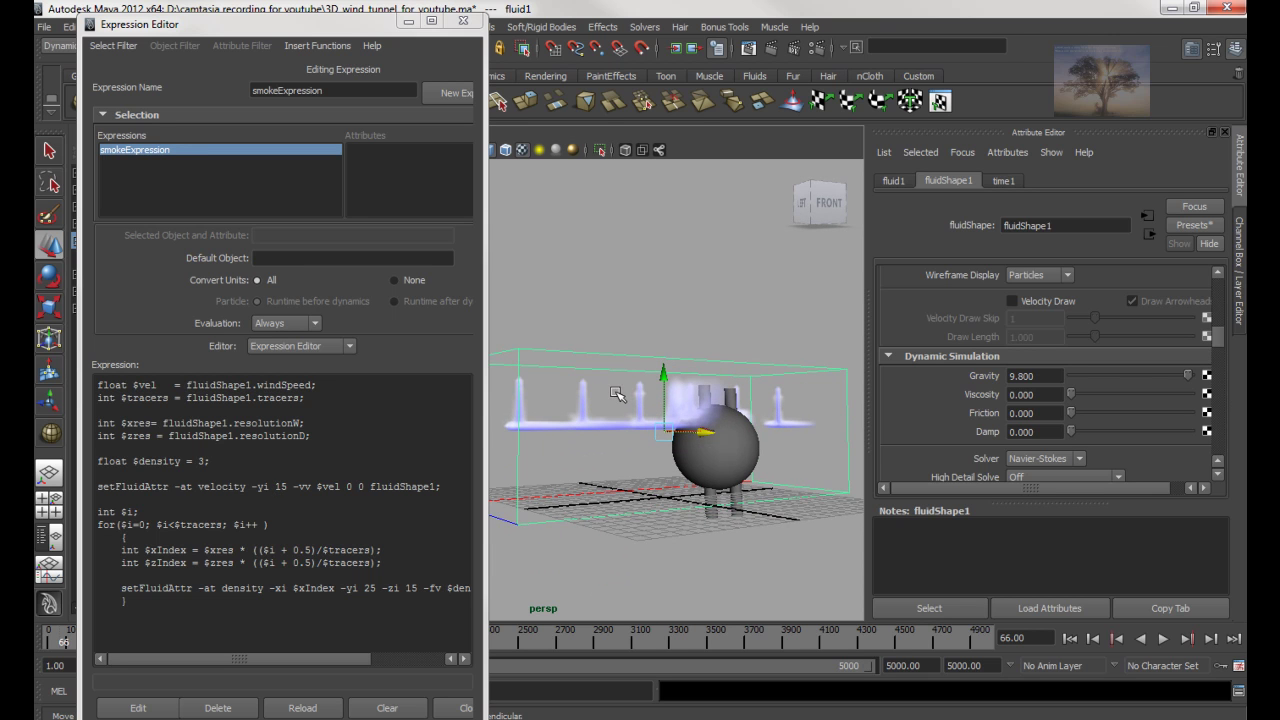
{"action": "mouse_move", "coordinate": [634, 465]}
{"action": "left_mouse_down", "text": "alt"}
{"action": "mouse_move", "coordinate": [668, 450]}
{"action": "mouse_move", "coordinate": [652, 482]}
{"action": "mouse_move", "coordinate": [636, 473]}
{"action": "left_mouse_up", "text": "alt"}
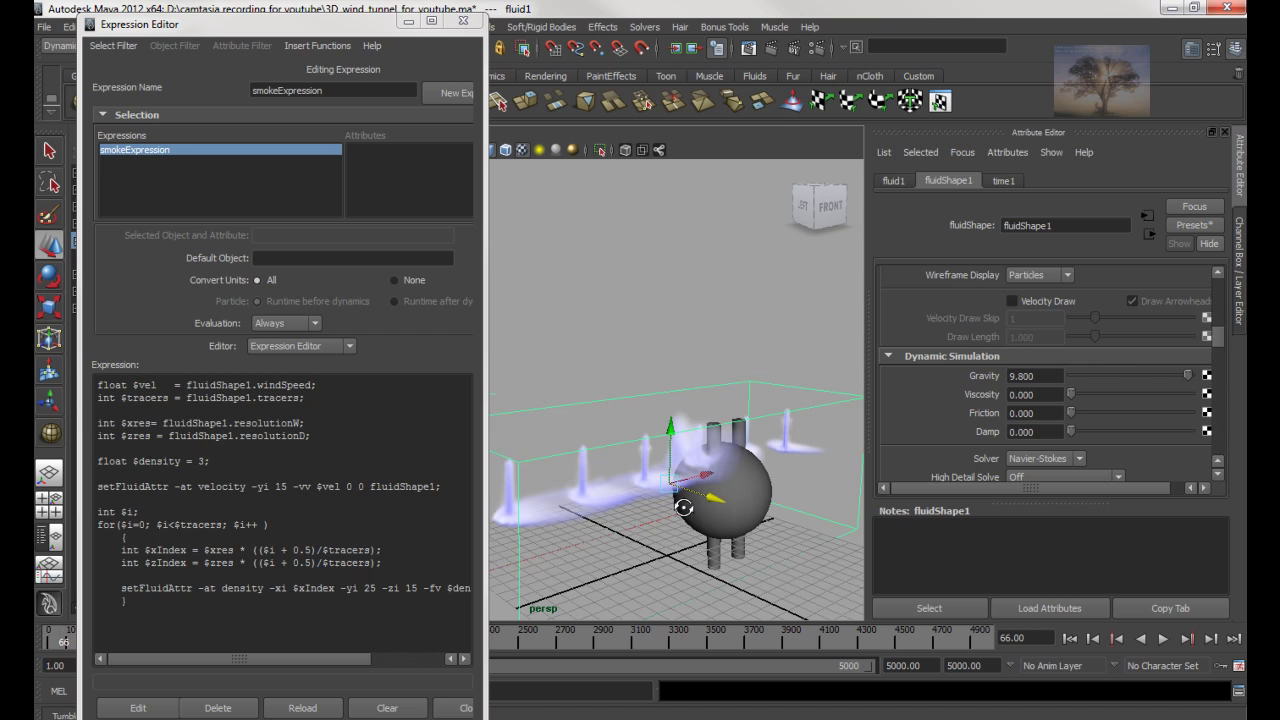
{"action": "left_click_drag", "start_coordinate": [691, 519], "coordinate": [665, 495], "text": "alt"}
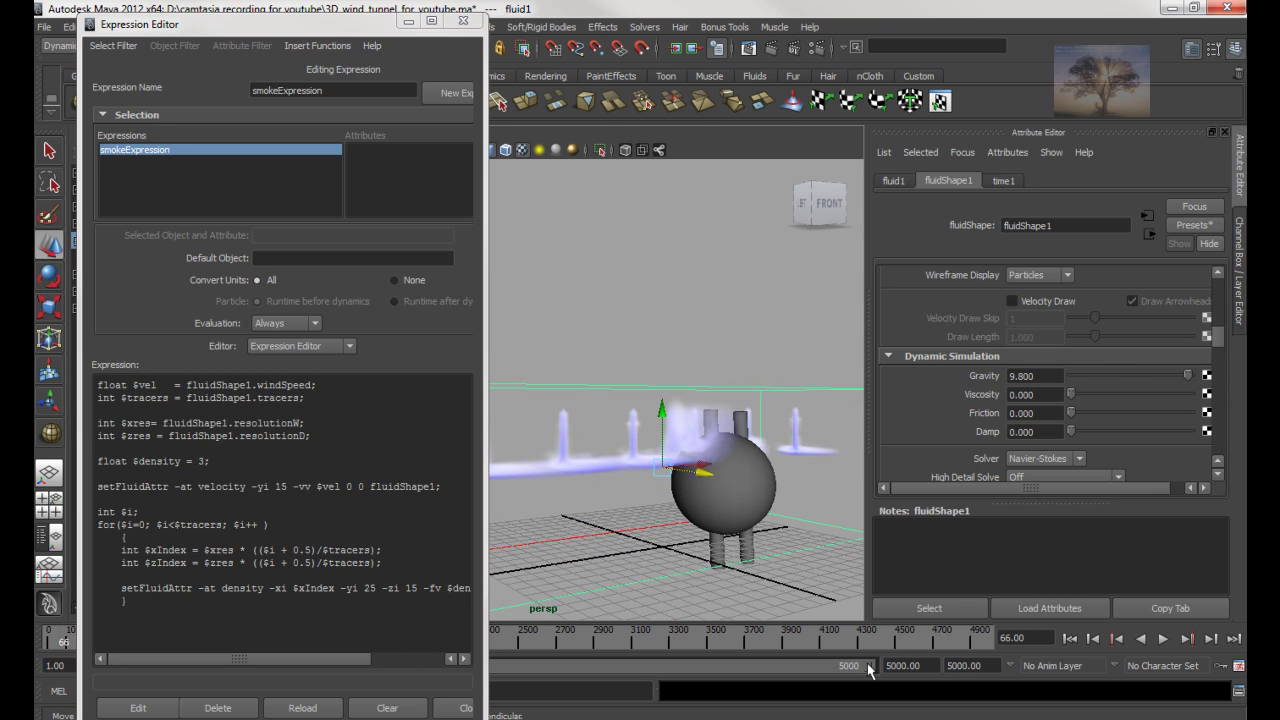
{"action": "left_click", "coordinate": [1164, 639]}
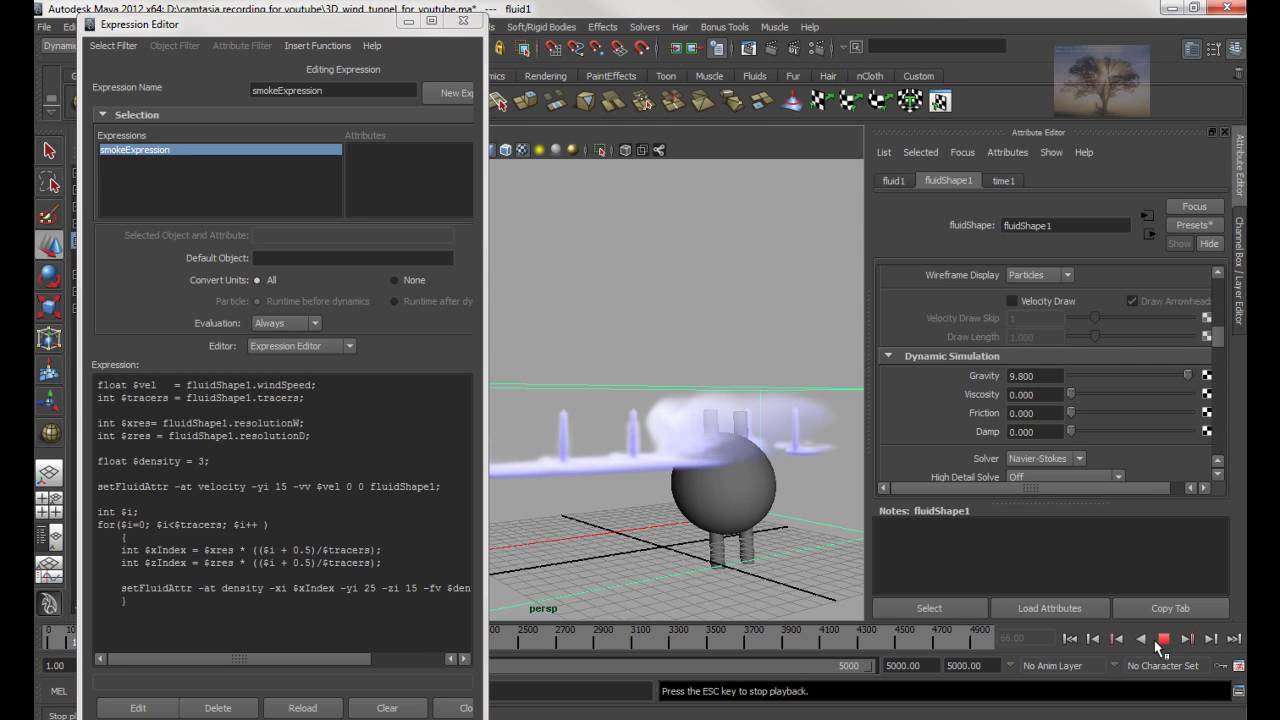
{"action": "left_click", "coordinate": [1164, 639]}
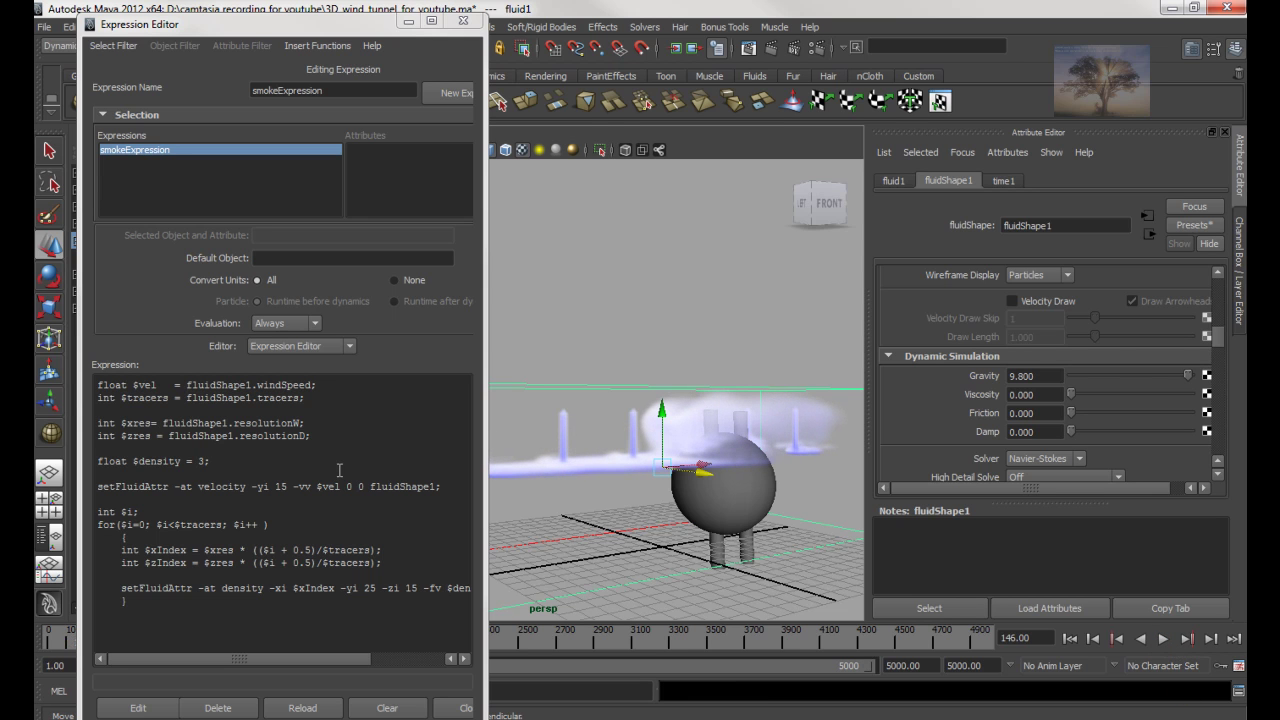
Try -yi 5 in the velocity setFluidAttr line, apply the expression and replay the simulation from the first frame
{"action": "left_click", "coordinate": [283, 486]}
{"action": "type", "text": "5"}
{"action": "left_click", "coordinate": [140, 704]}
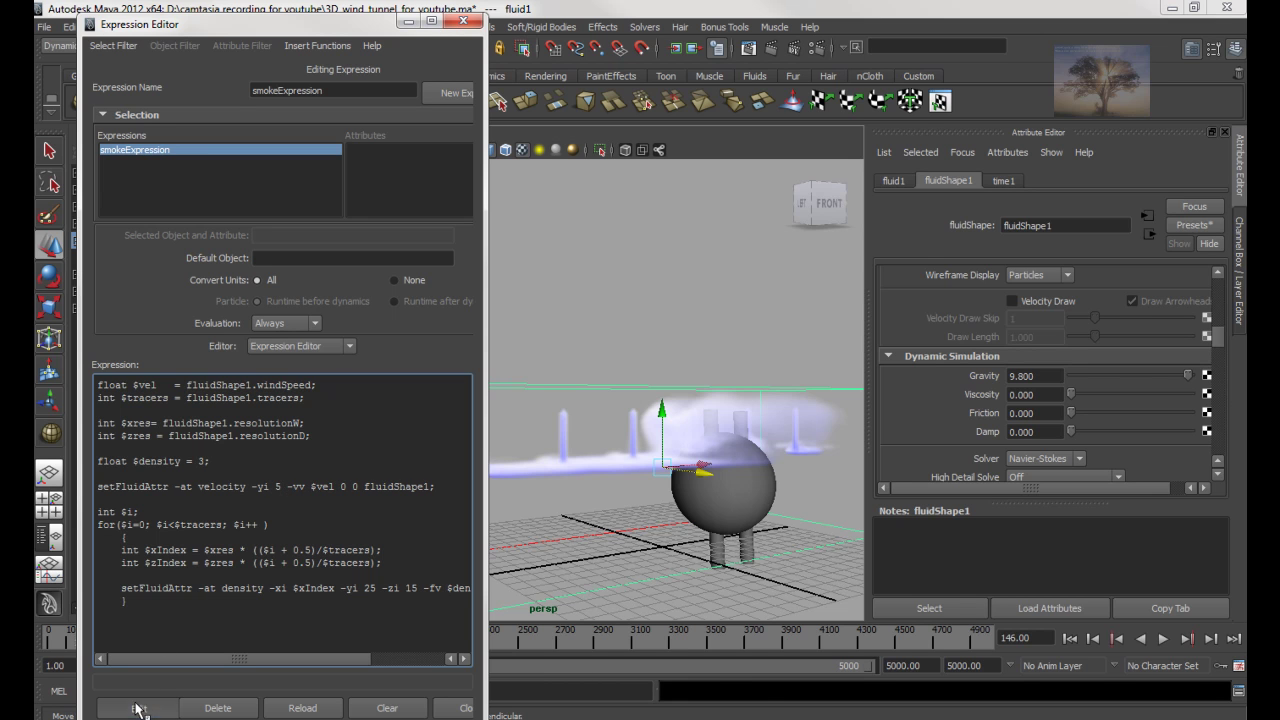
{"action": "left_click", "coordinate": [1070, 640]}
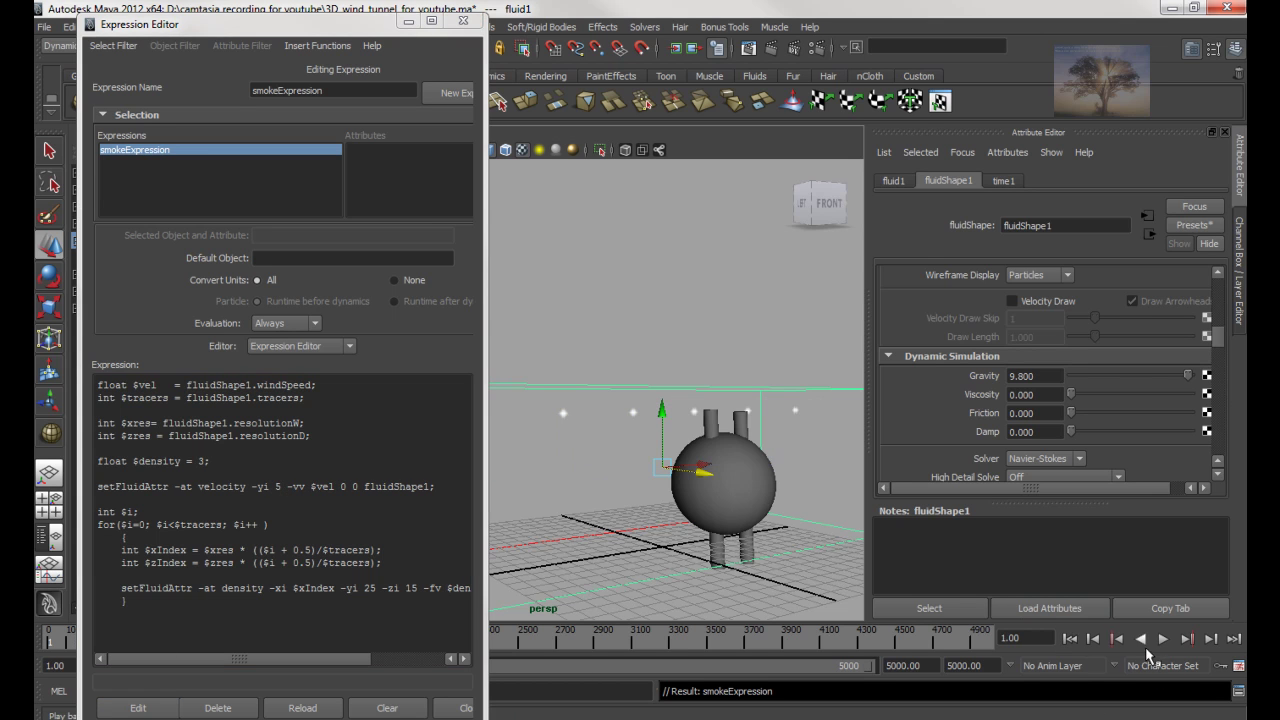
{"action": "left_click", "coordinate": [1162, 639]}
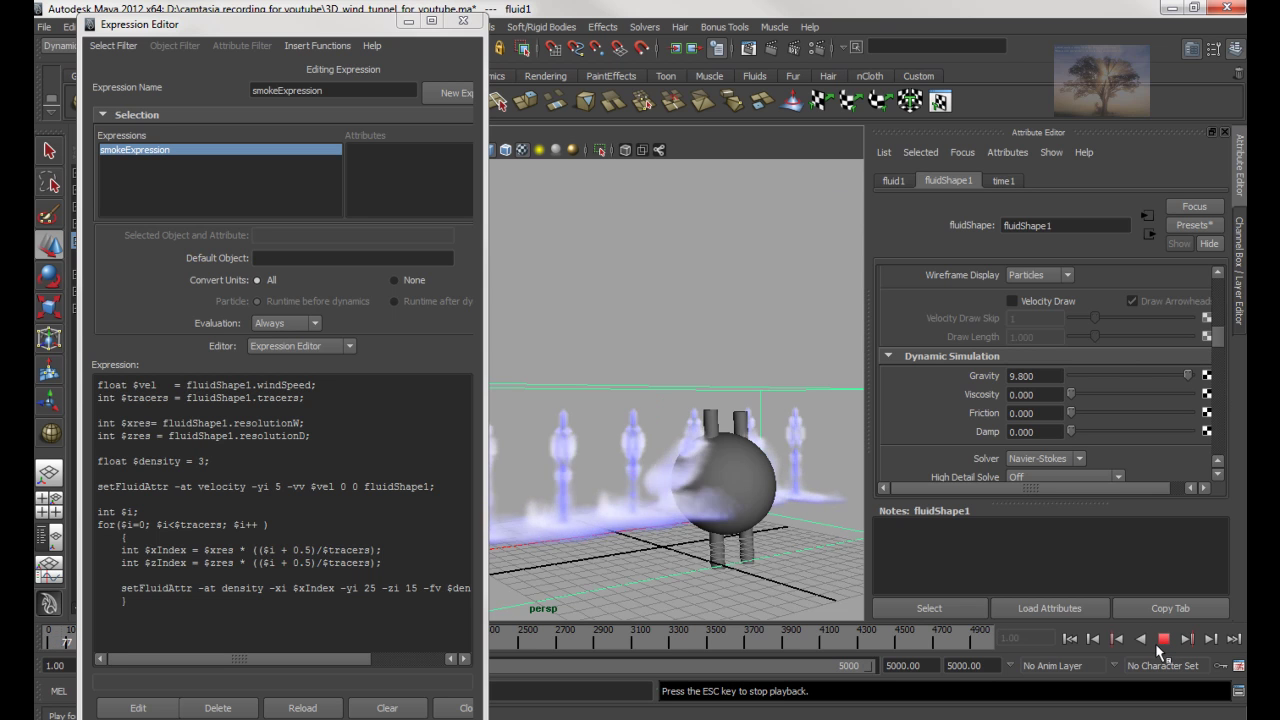
{"action": "left_click", "coordinate": [1160, 640]}
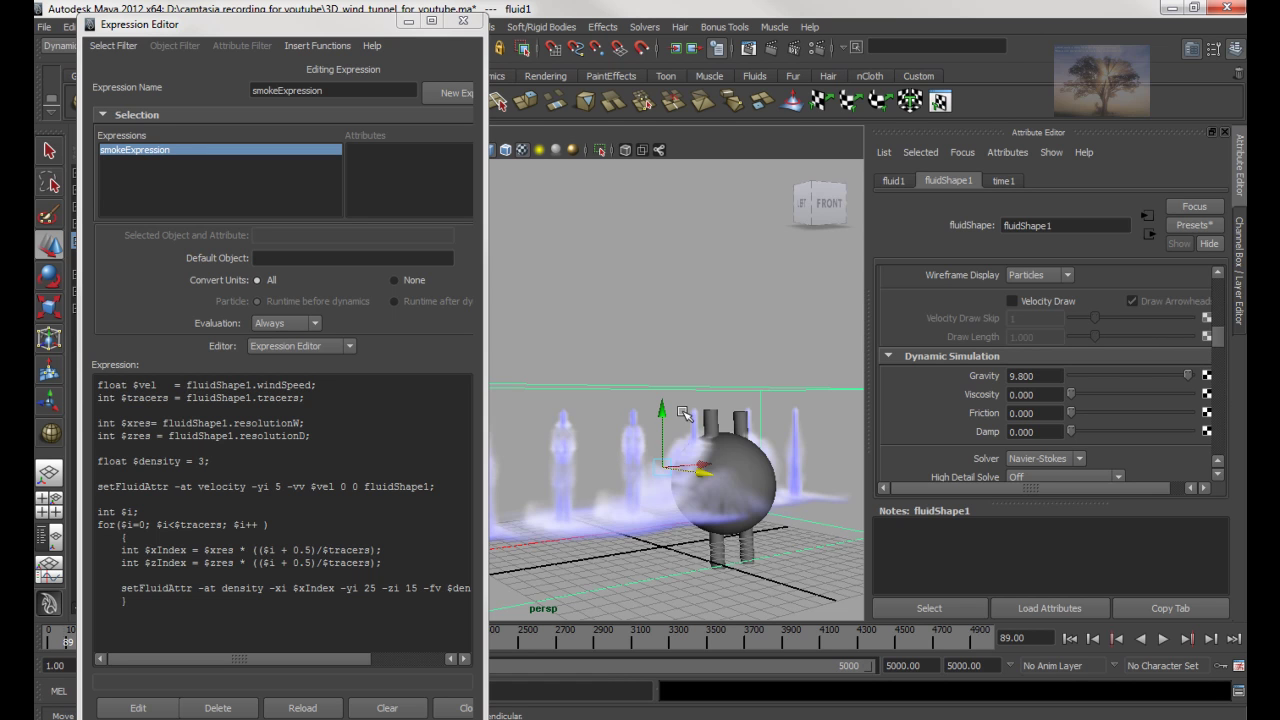
Set the velocity line's -yi back to 0 and $density to 5, and apply smokeExpression
{"action": "double_click", "coordinate": [279, 487]}
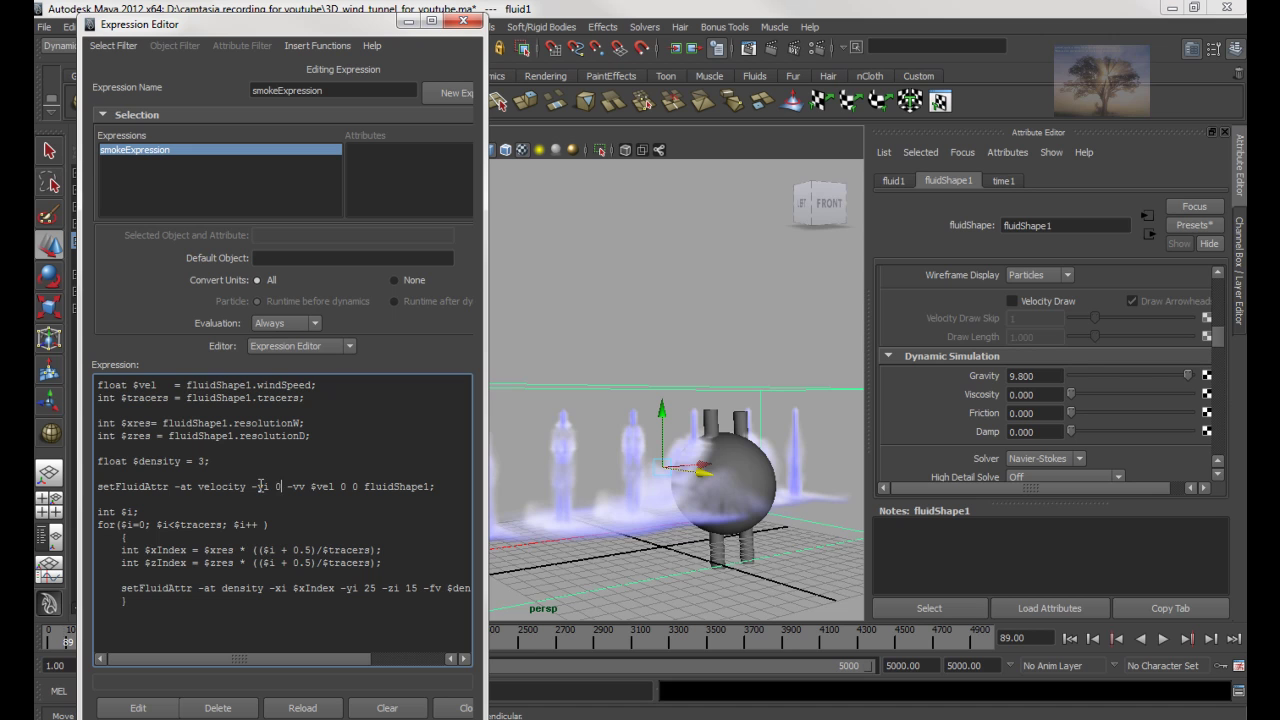
{"action": "left_click", "coordinate": [138, 707]}
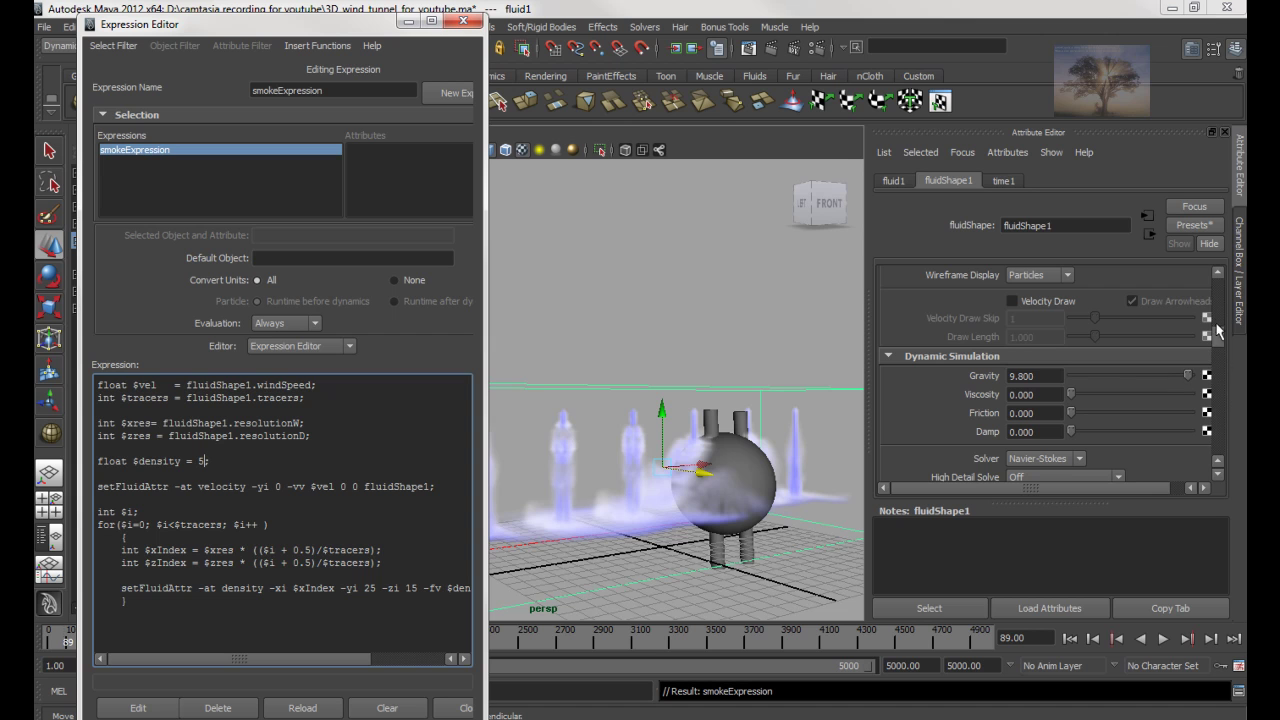
Review the Wind Speed and Tracers attributes, expand the Velocity settings and check the density Buoyancy of fluidShape1
{"action": "left_click_drag", "start_coordinate": [1219, 333], "coordinate": [1230, 455]}
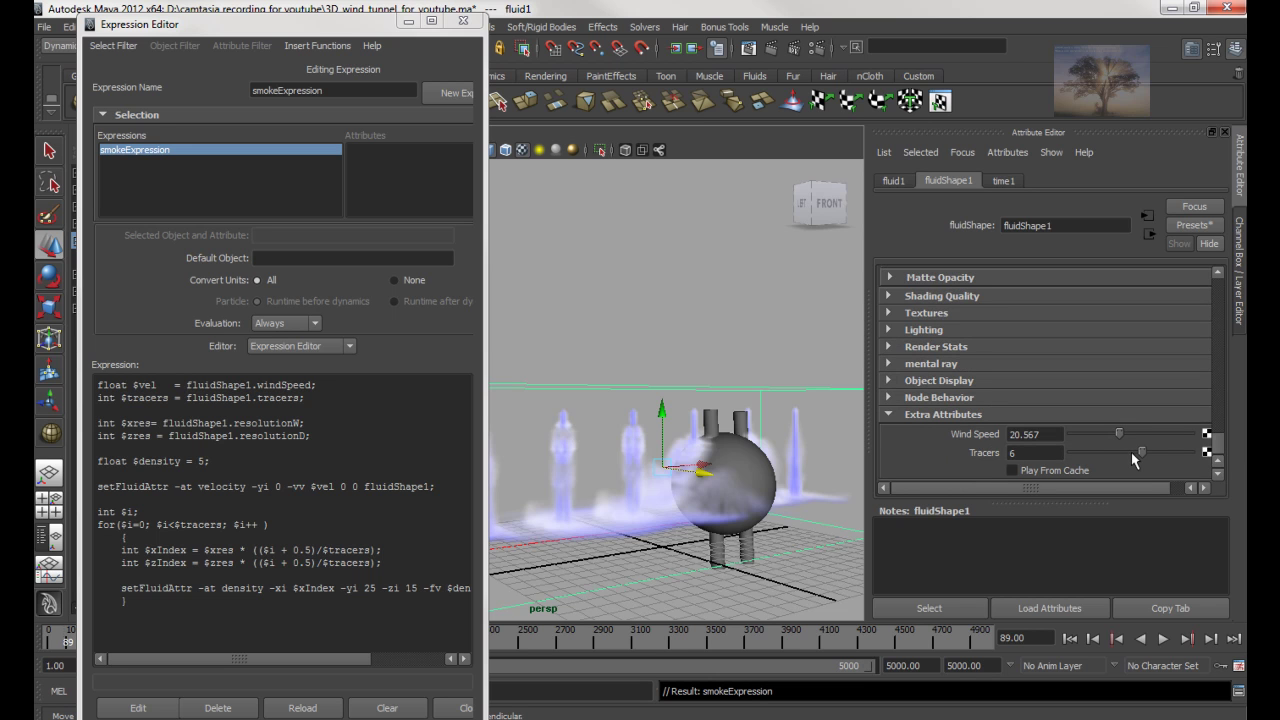
{"action": "scroll", "coordinate": [1146, 378], "scroll_direction": "up", "scroll_amount": 5}
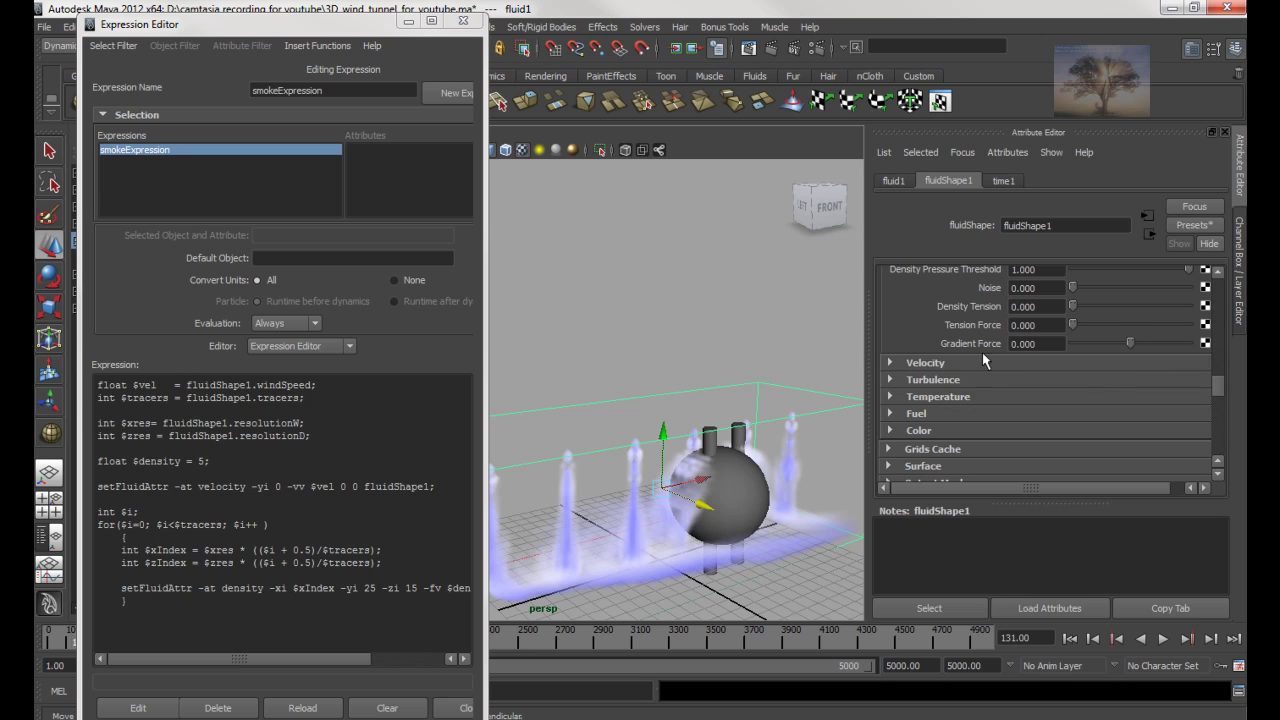
{"action": "left_click", "coordinate": [891, 363]}
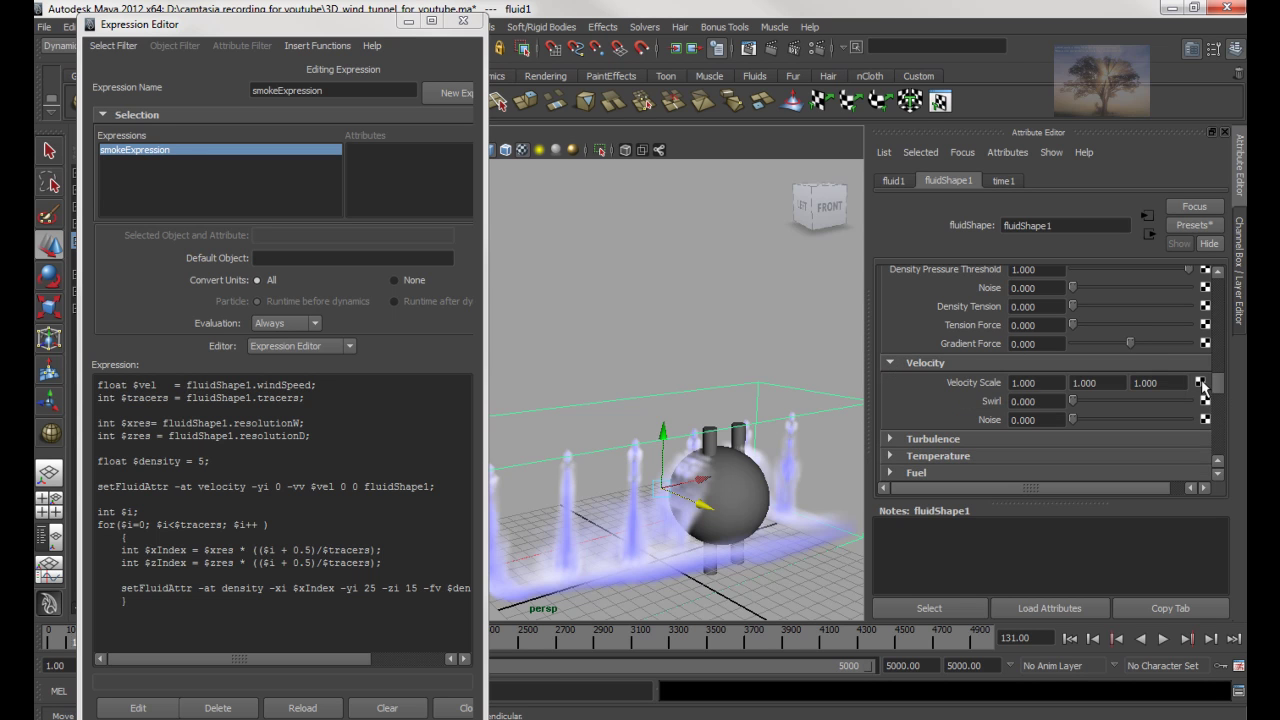
{"action": "scroll", "coordinate": [1219, 385], "scroll_direction": "up", "scroll_amount": 4}
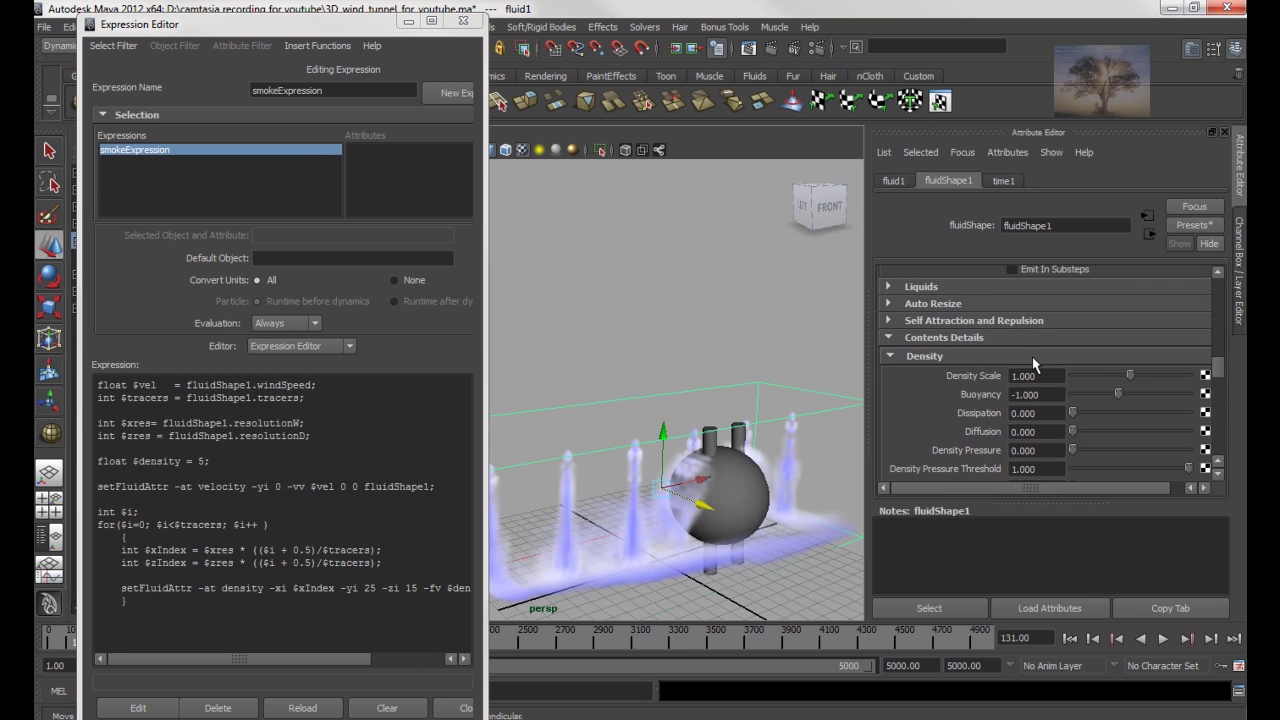
{"action": "left_click_drag", "start_coordinate": [1220, 353], "coordinate": [1225, 381]}
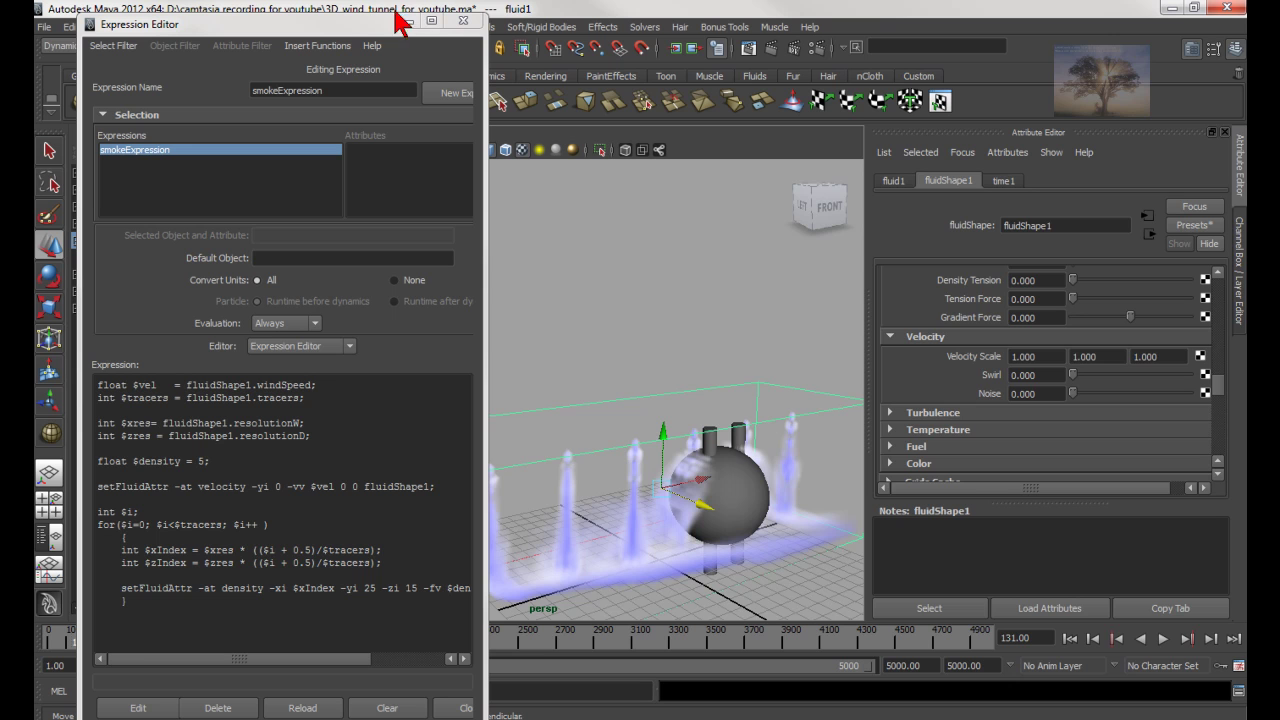
Apply smokeExpression again and minimize the Expression Editor to free the view of the wind tunnel
{"action": "left_click", "coordinate": [131, 706]}
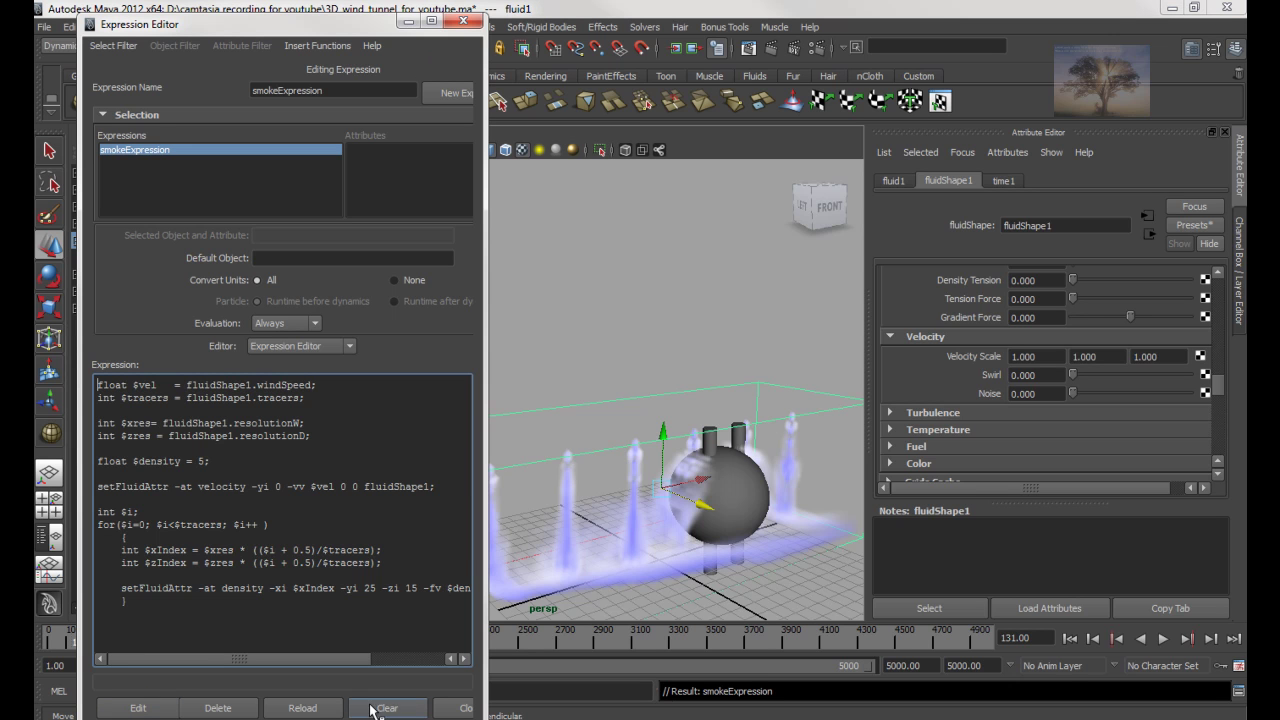
{"action": "left_click", "coordinate": [463, 21]}
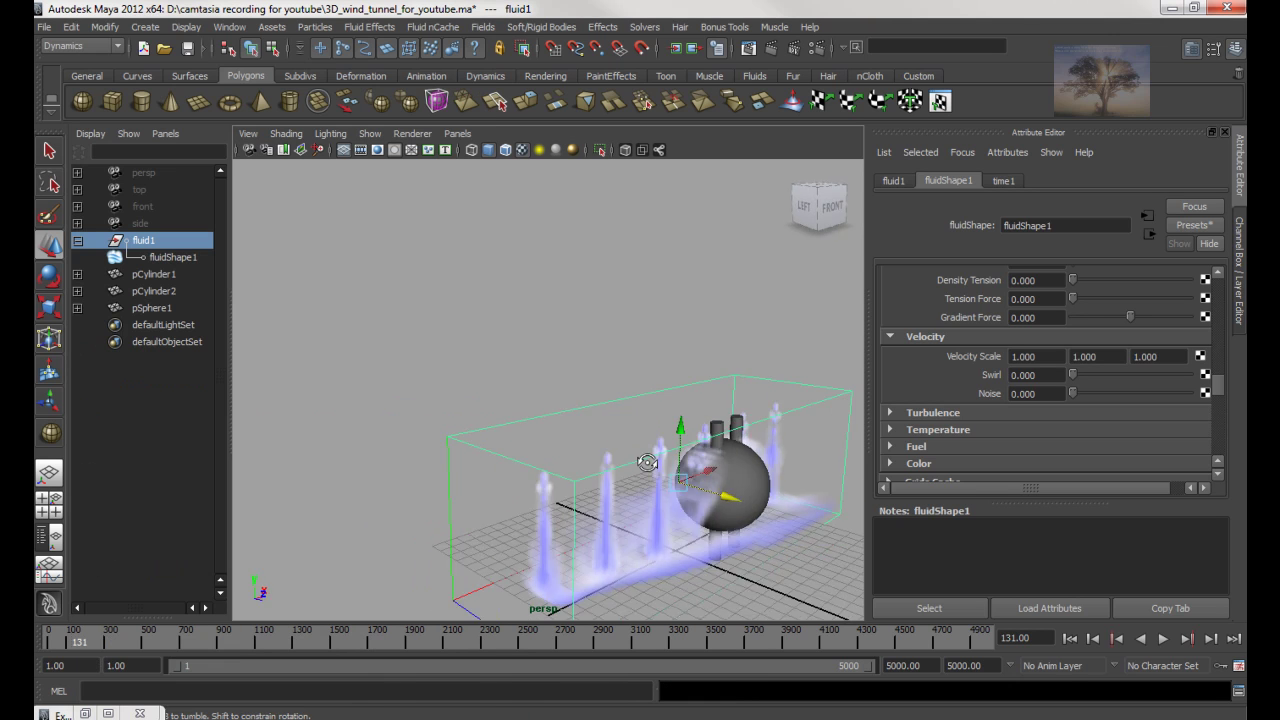
{"action": "middle_click_drag", "start_coordinate": [664, 392], "coordinate": [580, 396], "text": "alt"}
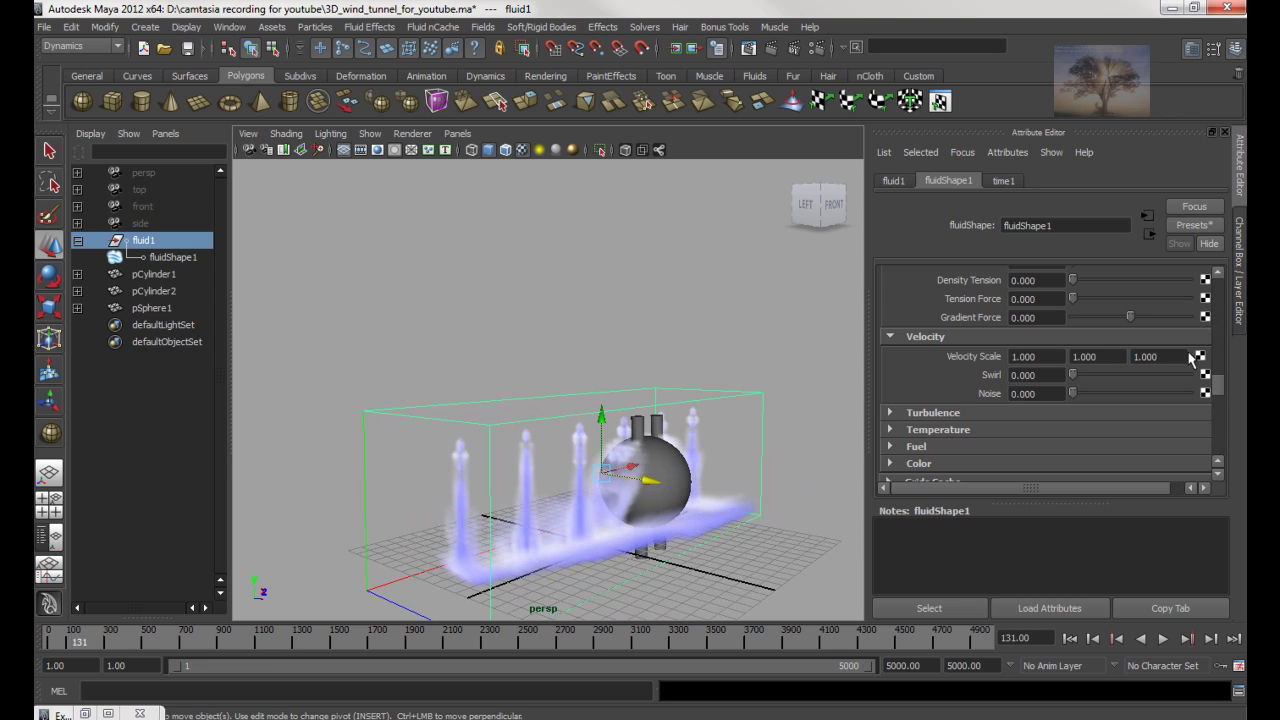
Set the X component of Velocity Scale to 0 and replay the simulation from the first frame
{"action": "type", "text": "0"}
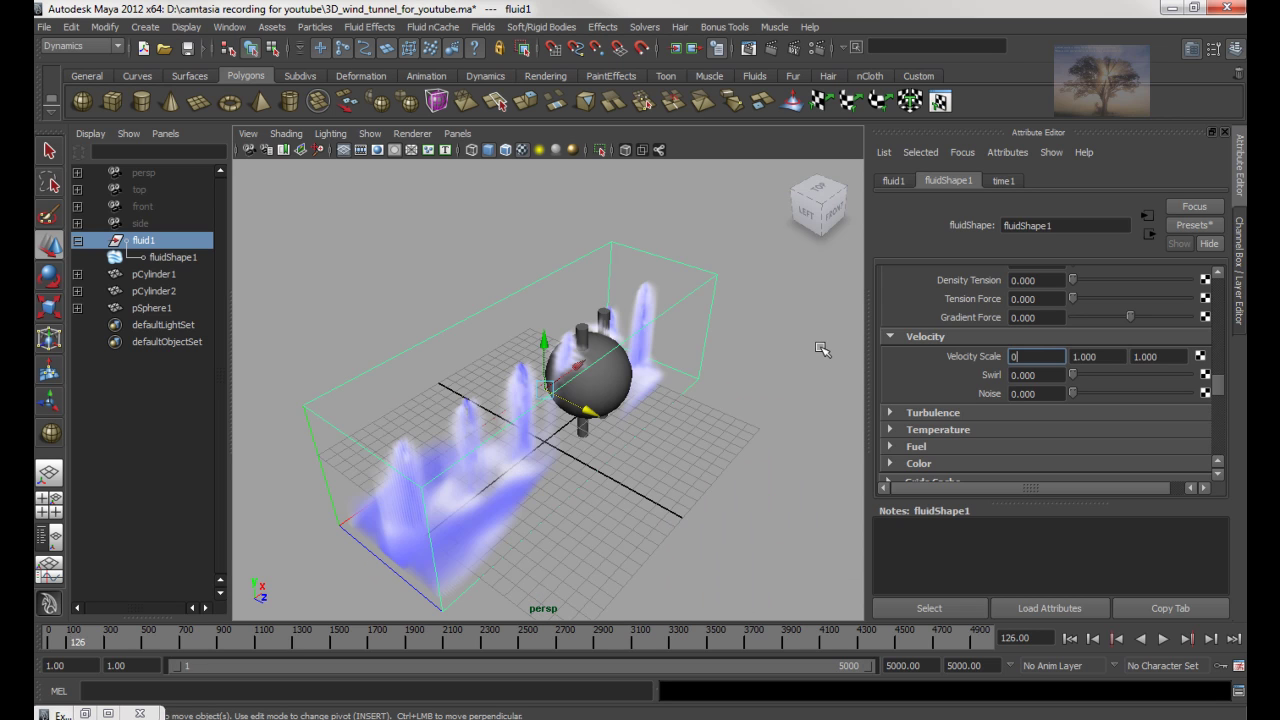
{"action": "key", "text": "Return"}
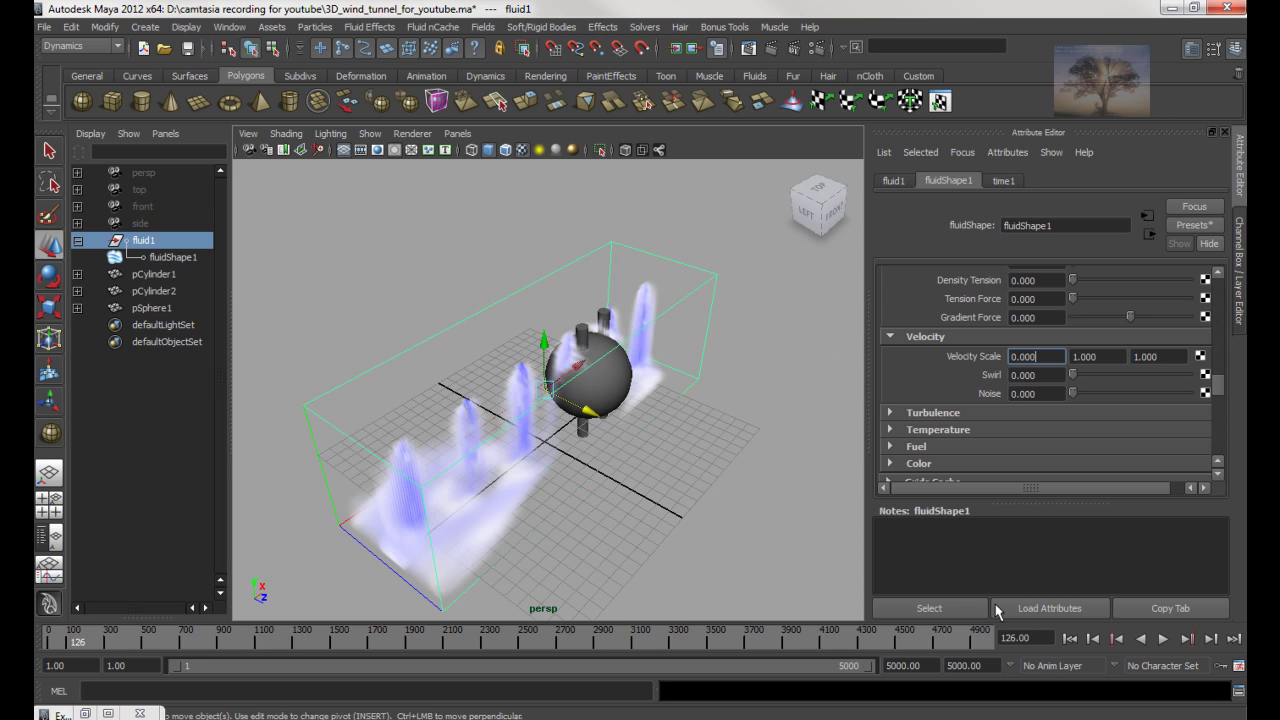
{"action": "left_click", "coordinate": [1069, 638]}
{"action": "left_click", "coordinate": [1163, 638]}
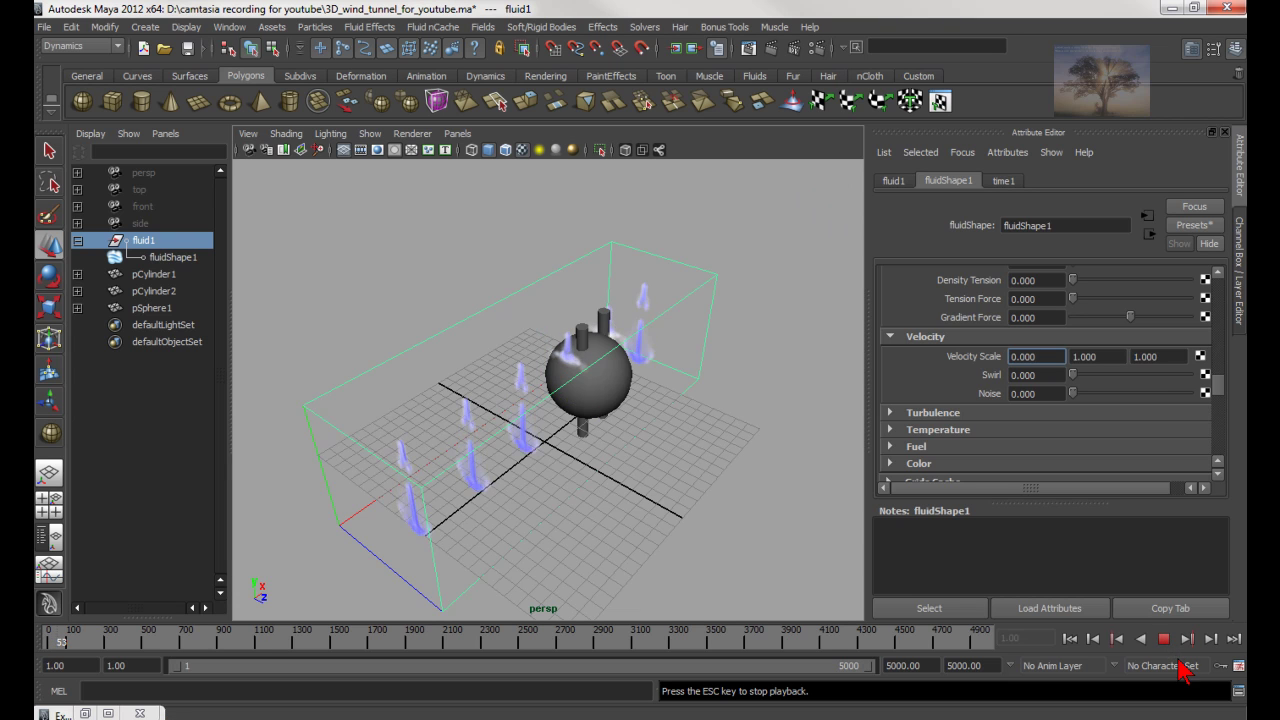
{"action": "left_click", "coordinate": [1164, 639]}
Examine how the tracers spread along the container floor from different angles and continue playing the simulation
{"action": "left_click_drag", "start_coordinate": [740, 437], "coordinate": [677, 417], "text": "alt"}
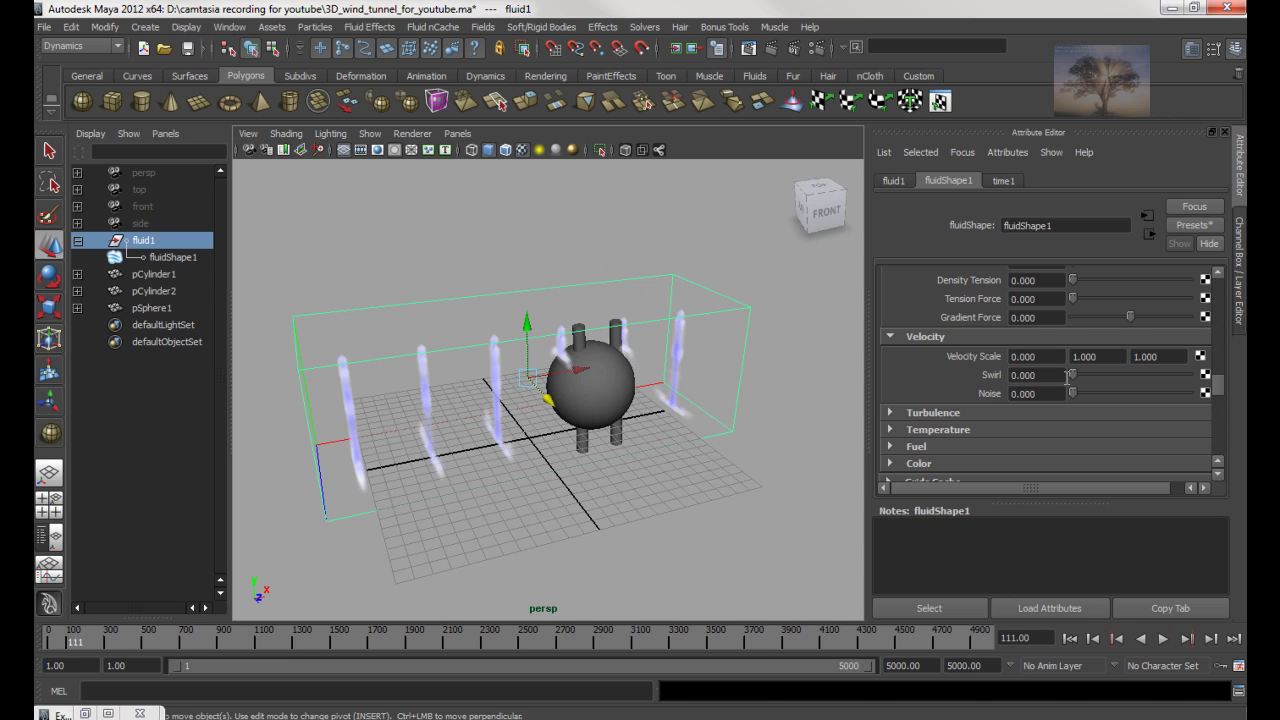
{"action": "left_click_drag", "start_coordinate": [417, 432], "coordinate": [400, 515], "text": "alt"}
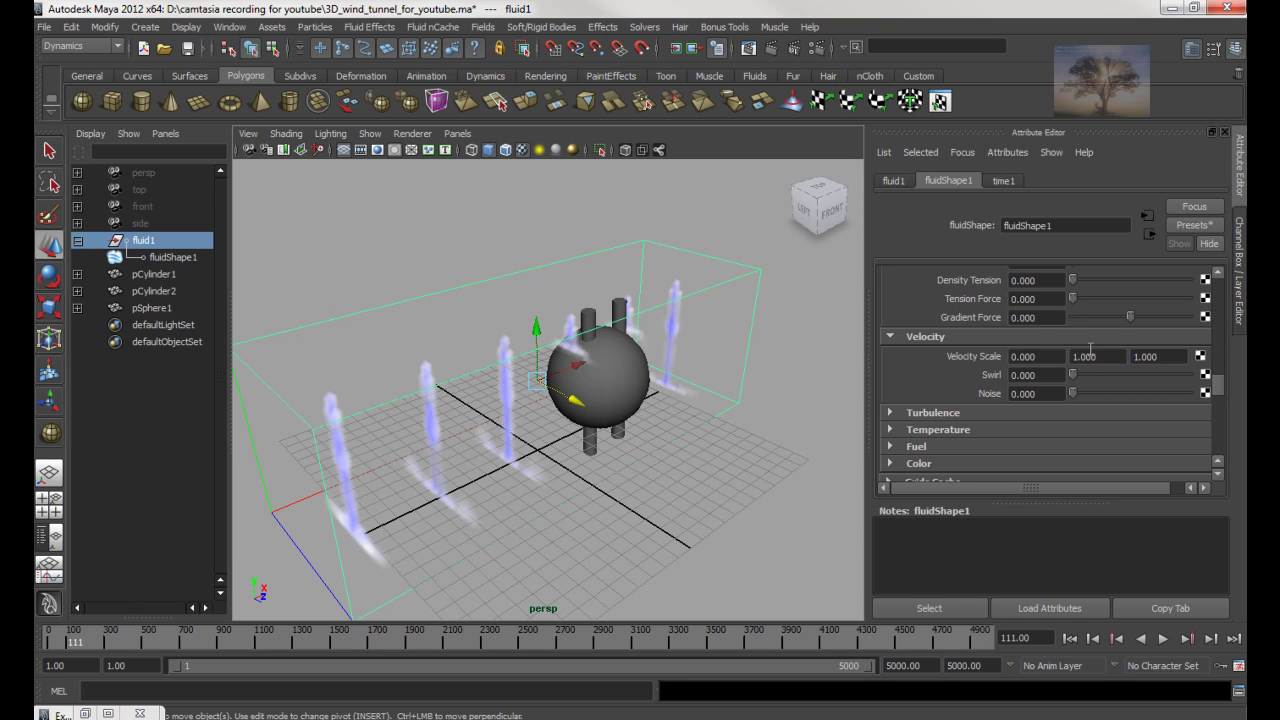
{"action": "left_click", "coordinate": [1062, 358]}
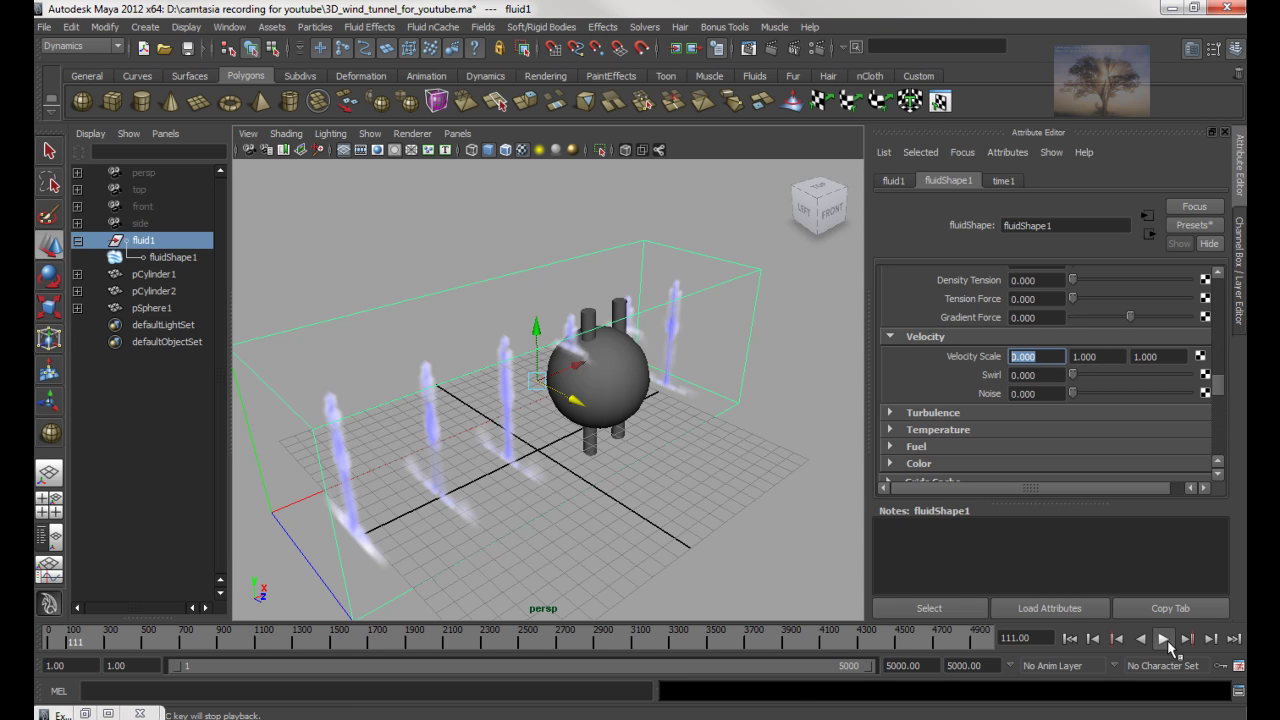
{"action": "left_click", "coordinate": [1164, 639]}
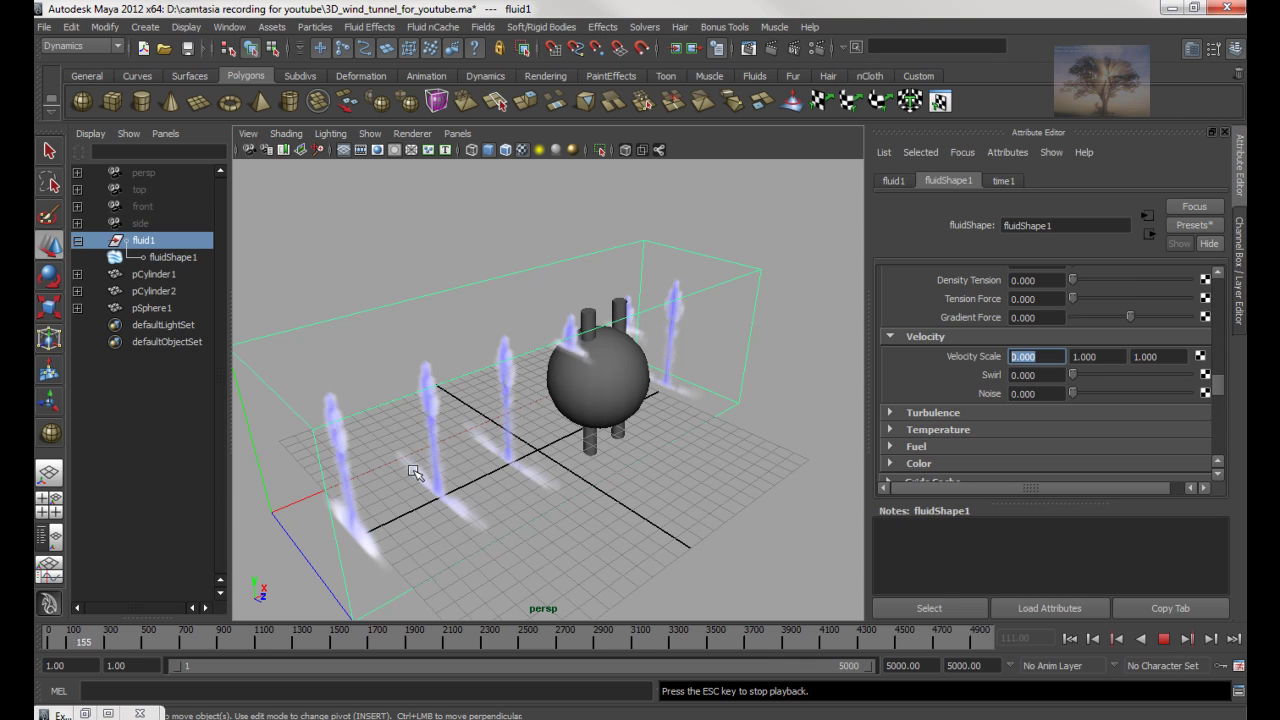
Stop the simulation and restore the X component of fluidShape1's Velocity Scale to 1
{"action": "left_click", "coordinate": [1164, 639]}
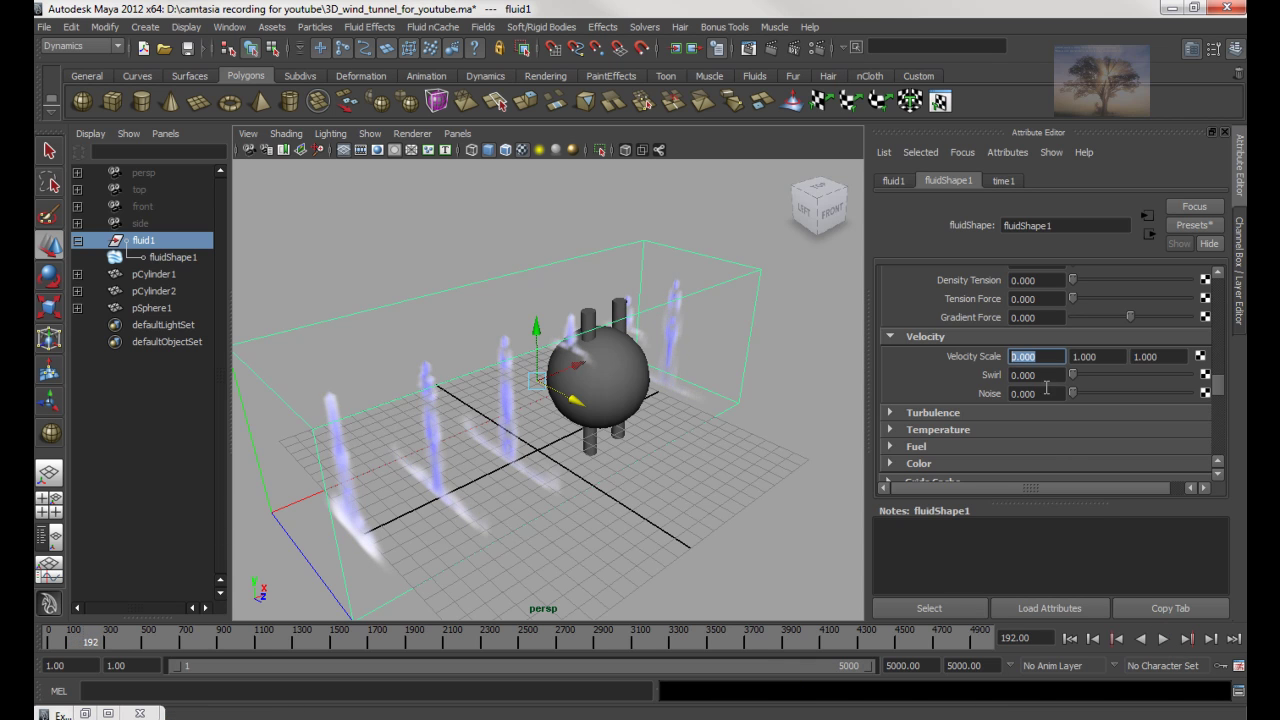
{"action": "type", "text": "1"}
{"action": "key", "text": "Return"}
{"action": "left_click", "coordinate": [1098, 357]}
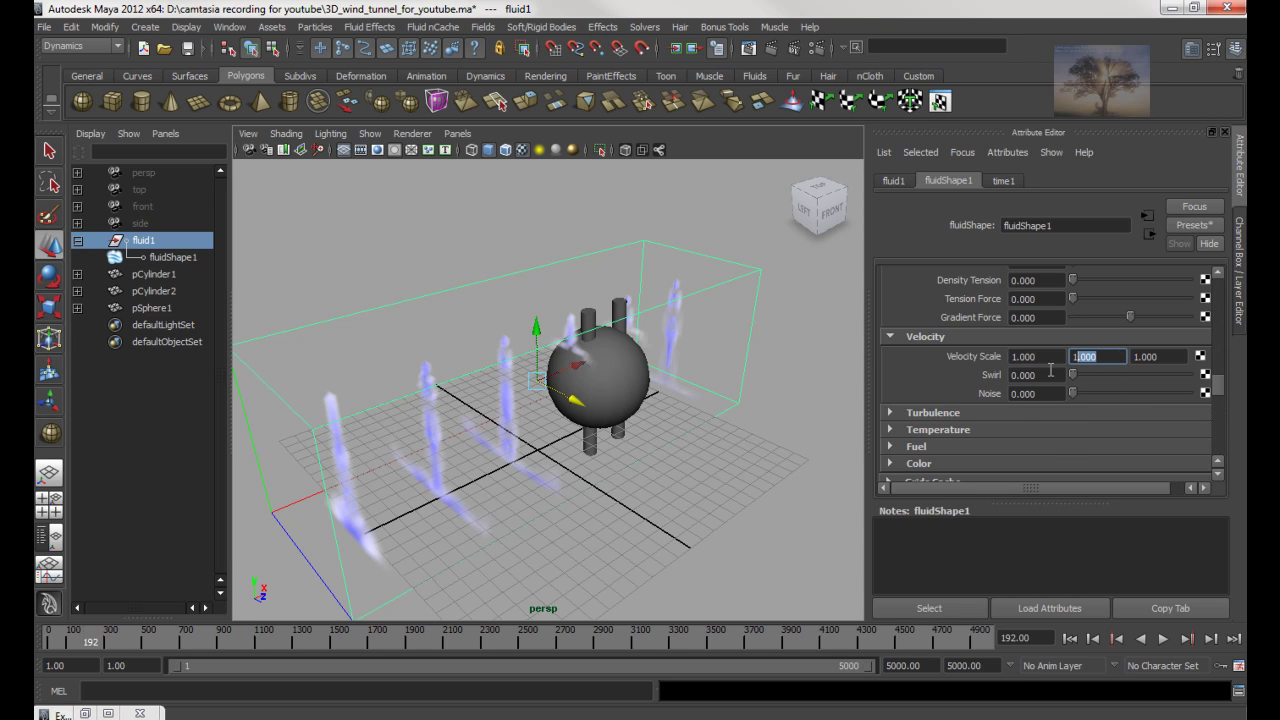
Set the Z component of Velocity Scale to 0, replay the simulation from the first frame and inspect the tracers from the side
{"action": "left_click", "coordinate": [1157, 357]}
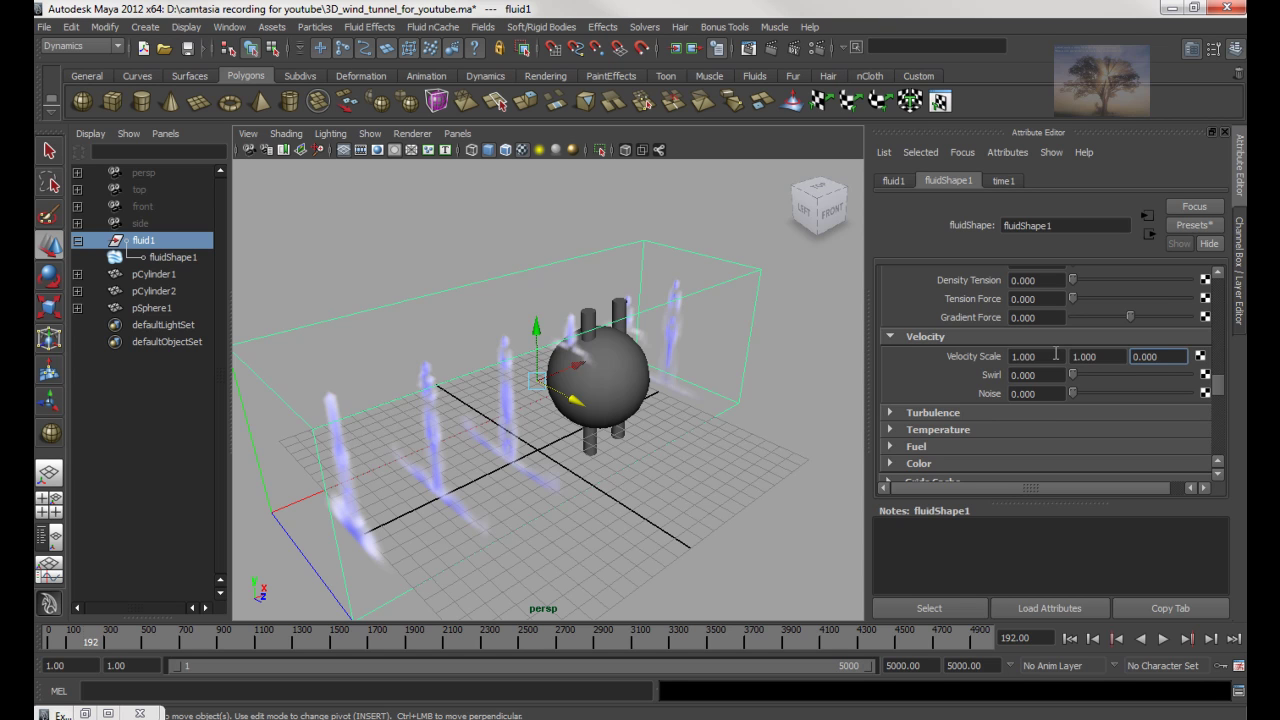
{"action": "type", "text": "0.000"}
{"action": "left_click", "coordinate": [1069, 638]}
{"action": "left_click", "coordinate": [1163, 638]}
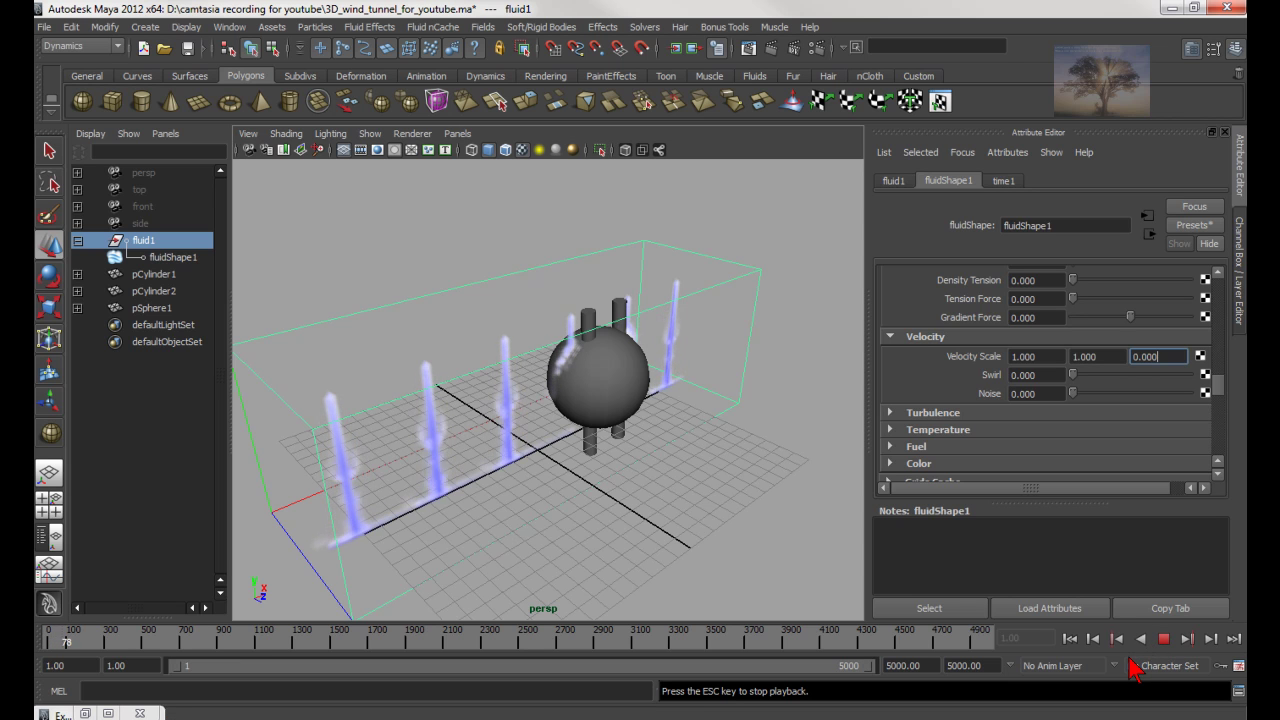
{"action": "left_click_drag", "start_coordinate": [435, 555], "coordinate": [575, 470], "text": "alt"}
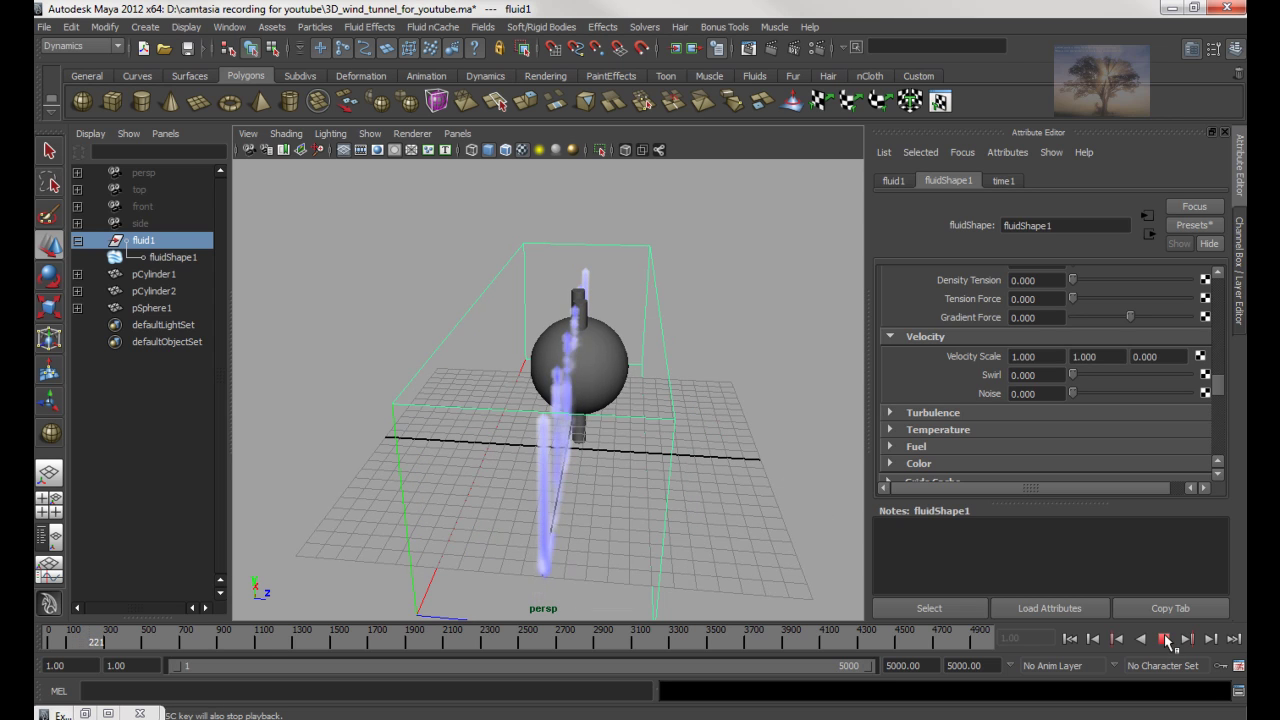
{"action": "left_click", "coordinate": [1163, 638]}
{"action": "left_click_drag", "start_coordinate": [604, 450], "coordinate": [578, 430], "text": "alt"}
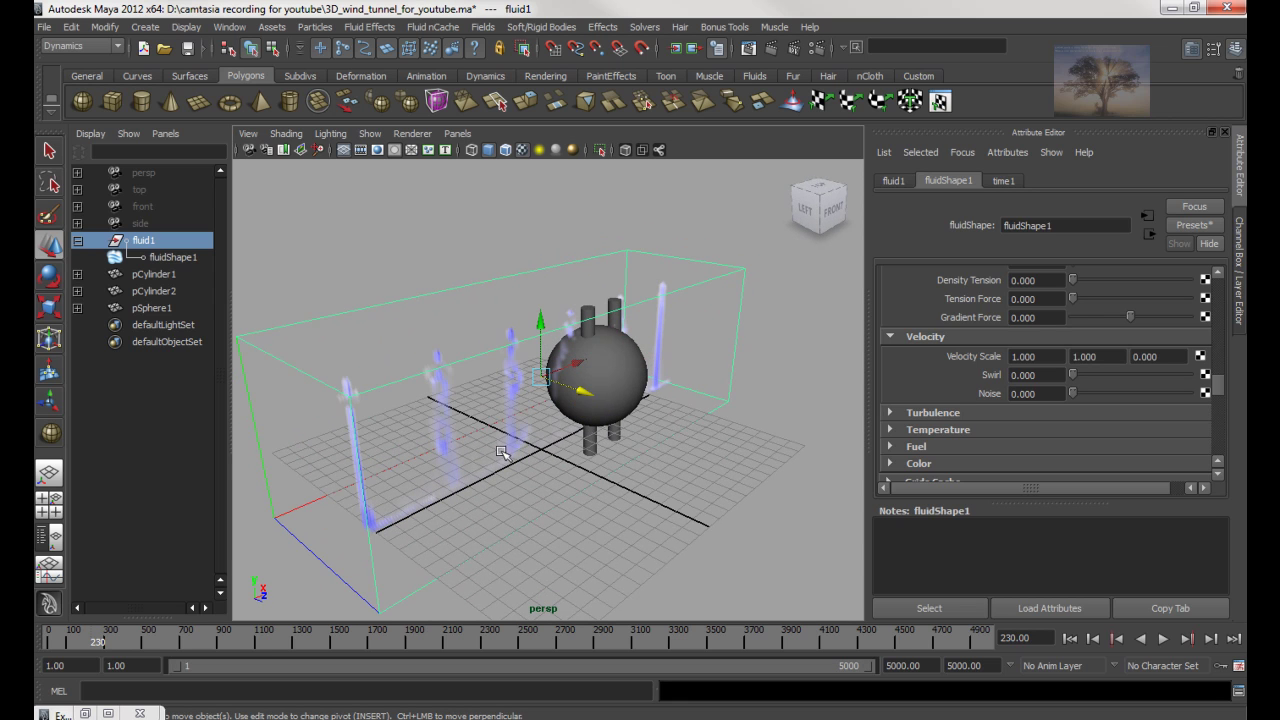
Restore the Z component of Velocity Scale to 1 and rewind the simulation to the first frame
{"action": "left_click", "coordinate": [1177, 356]}
{"action": "left_click", "coordinate": [1069, 638]}
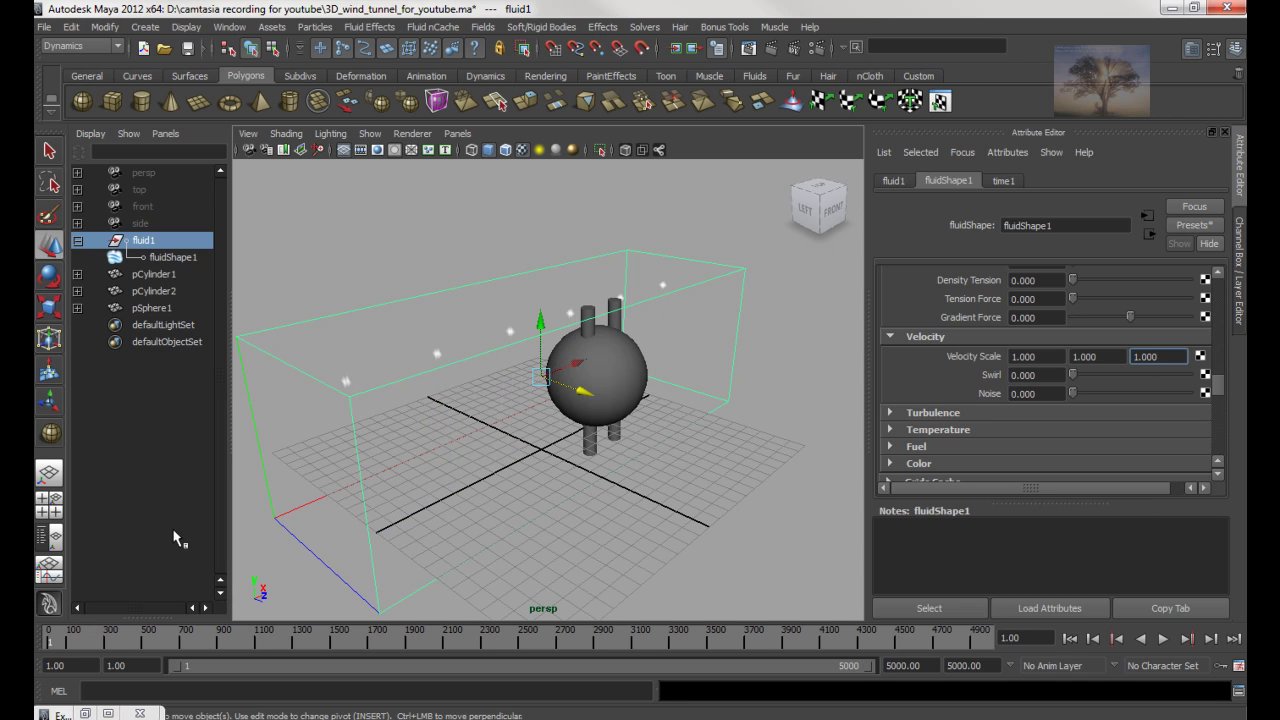
Bring back the Expression Editor and compare the resolutionW and resolutionD lines of smokeExpression with the container's width and depth
{"action": "left_click_drag", "start_coordinate": [511, 335], "coordinate": [551, 306], "text": "alt"}
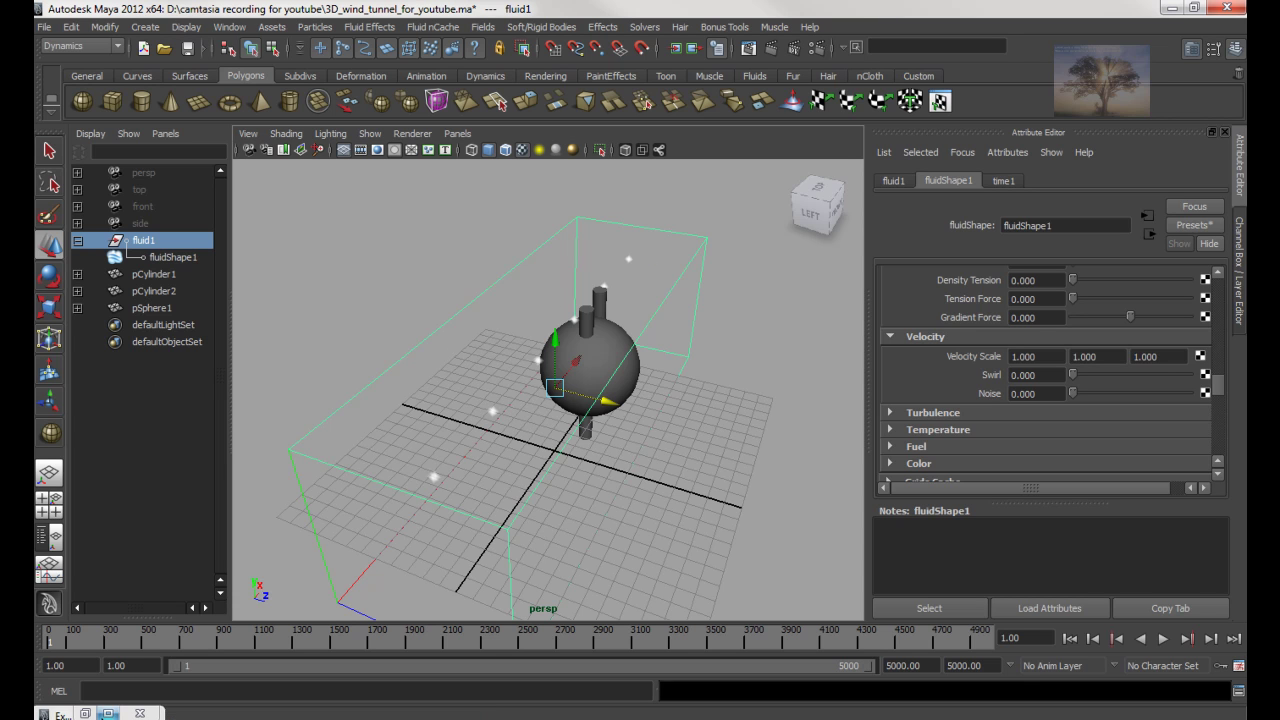
{"action": "left_click", "coordinate": [55, 714]}
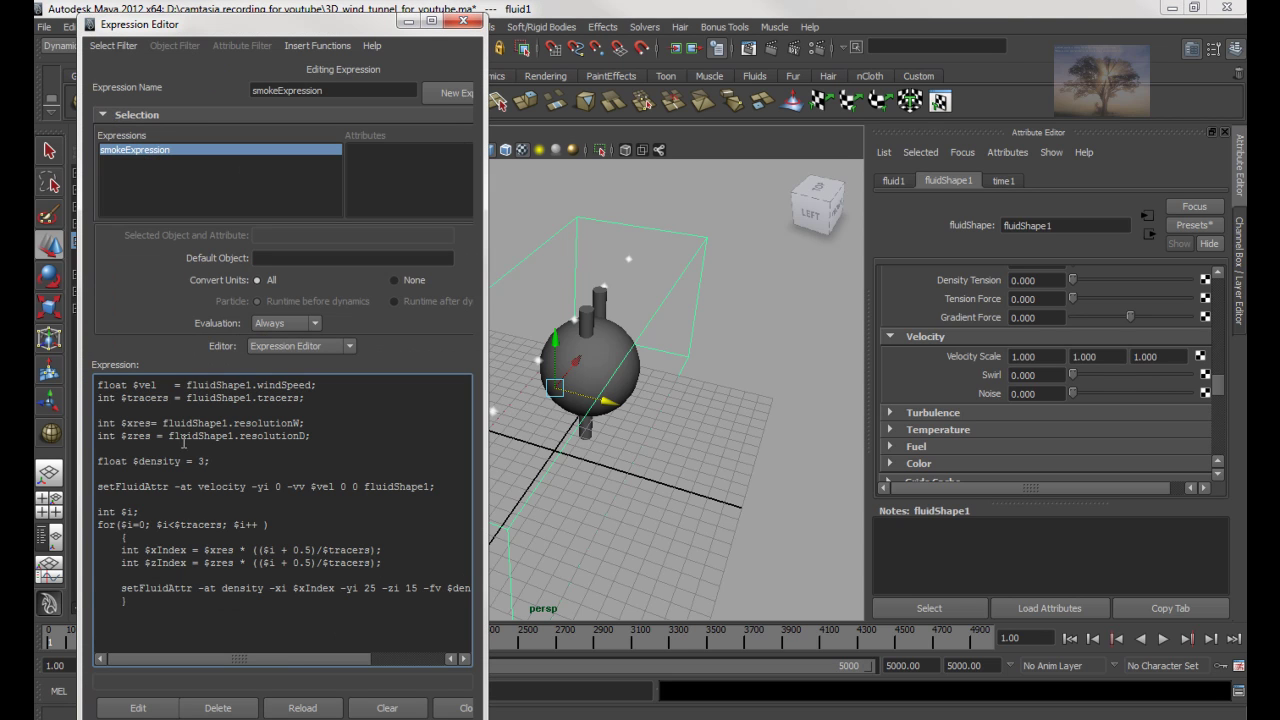
{"action": "middle_click_drag", "start_coordinate": [625, 478], "coordinate": [684, 474], "text": "alt"}
{"action": "left_click_drag", "start_coordinate": [630, 514], "coordinate": [624, 503], "text": "alt"}
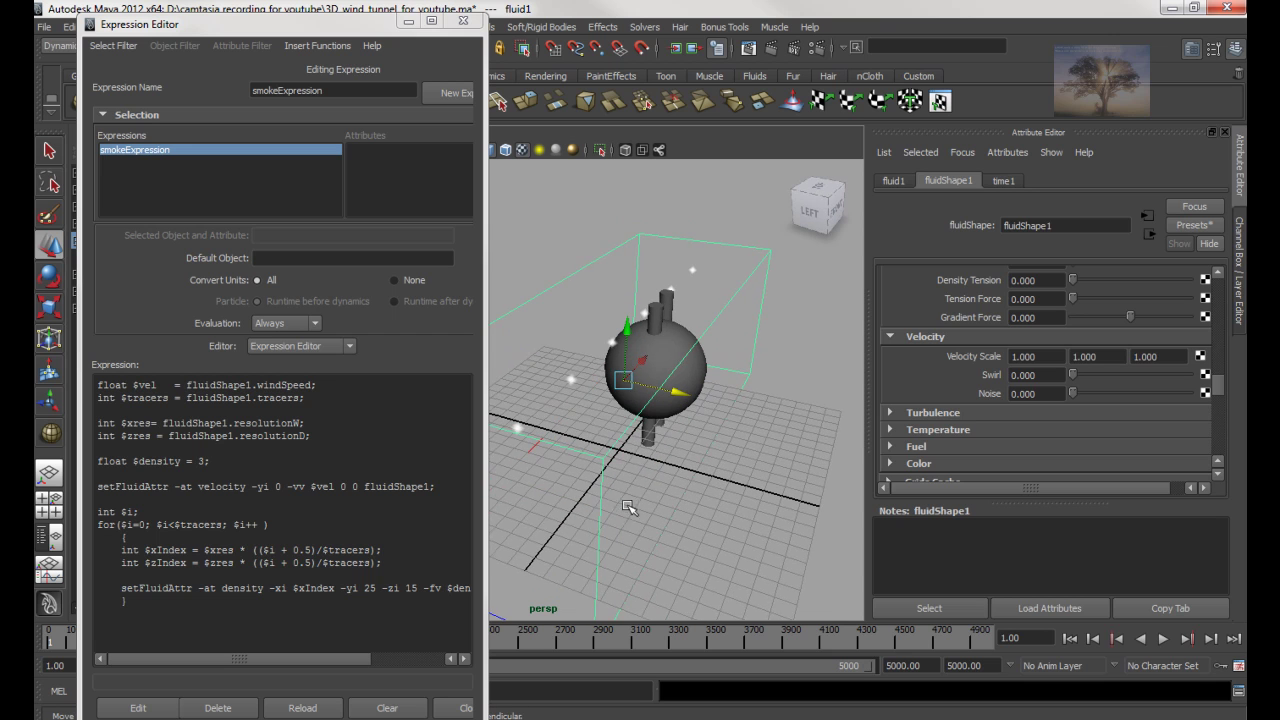
{"action": "left_click_drag", "start_coordinate": [307, 422], "coordinate": [233, 423]}
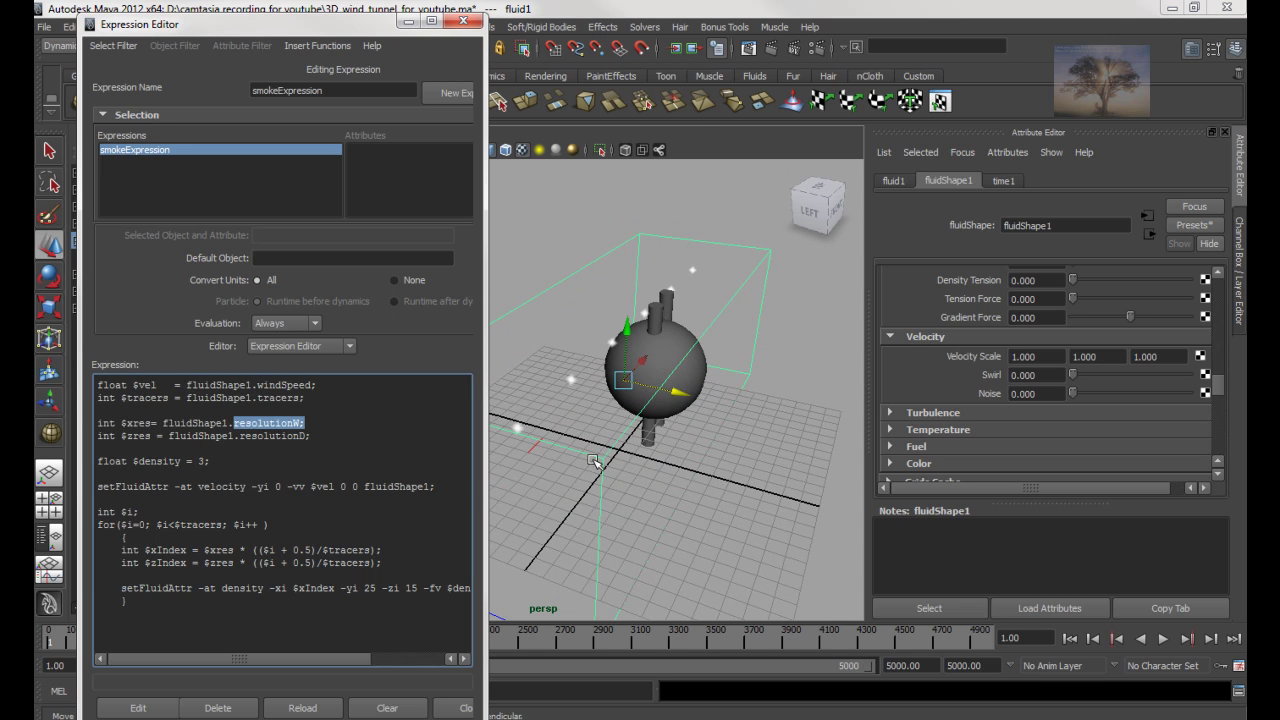
{"action": "left_click_drag", "start_coordinate": [594, 461], "coordinate": [663, 441], "text": "alt"}
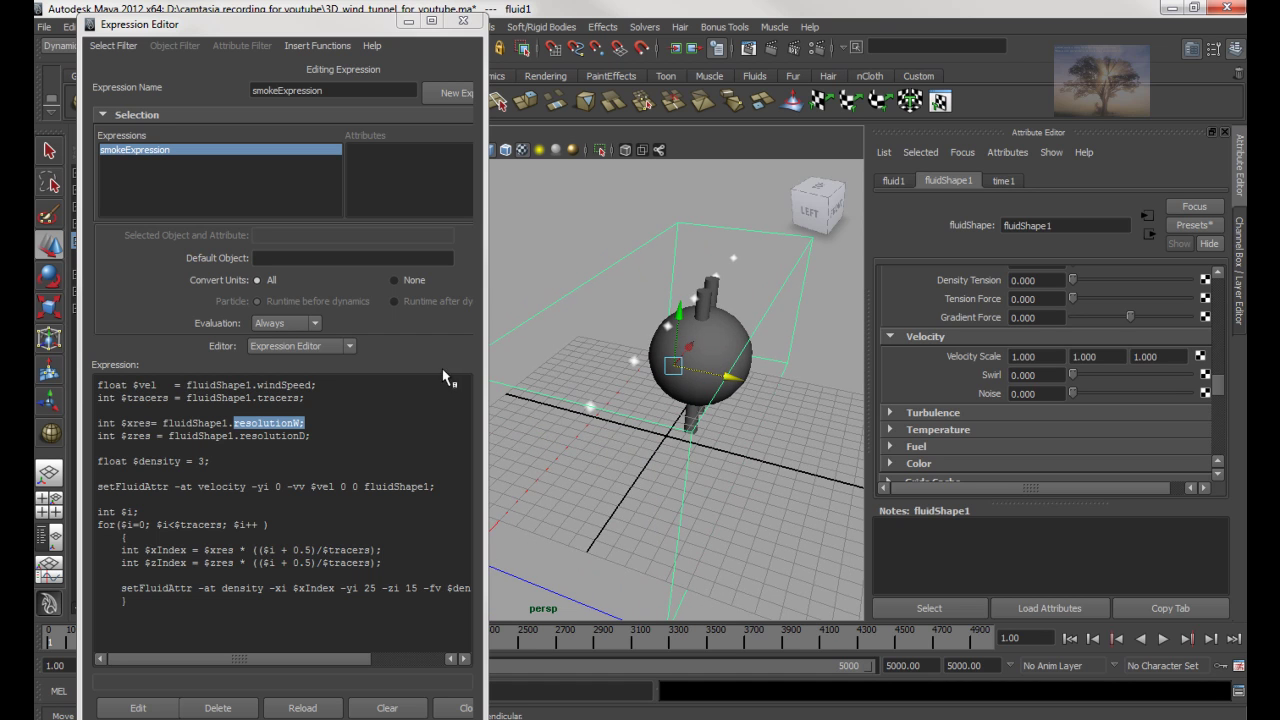
{"action": "left_click_drag", "start_coordinate": [323, 431], "coordinate": [217, 438]}
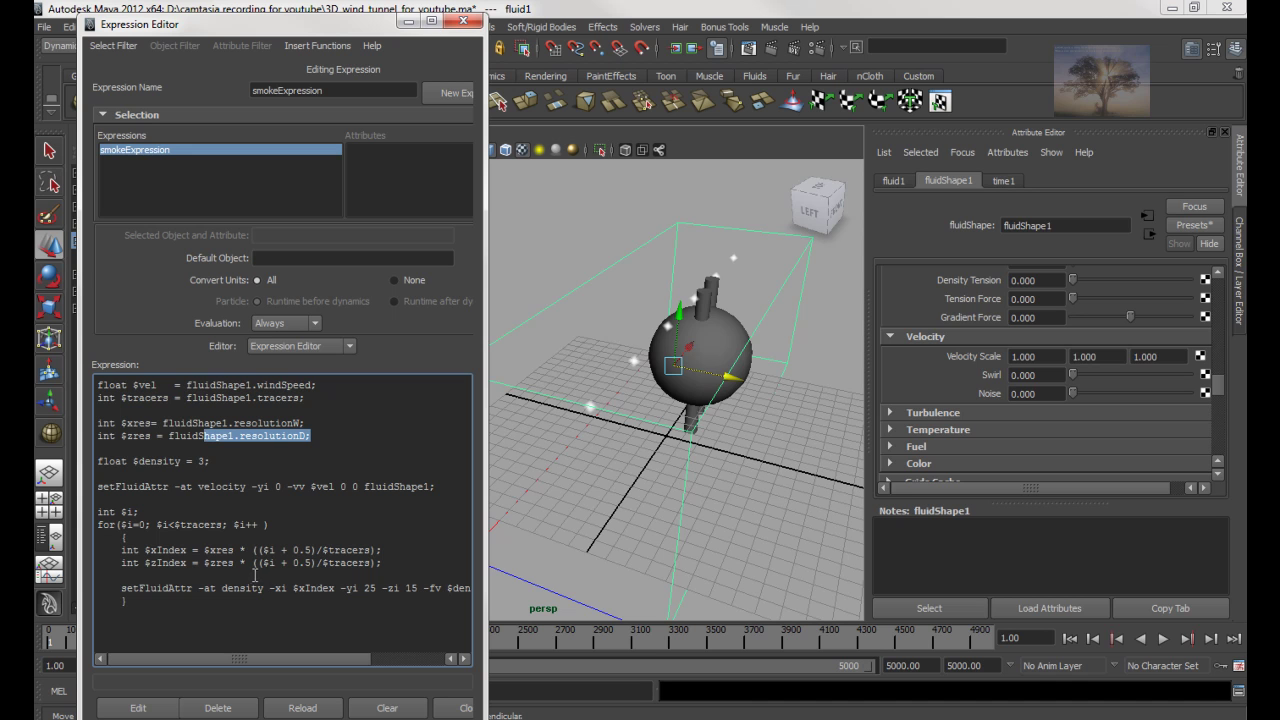
{"action": "left_click_drag", "start_coordinate": [305, 662], "coordinate": [343, 662]}
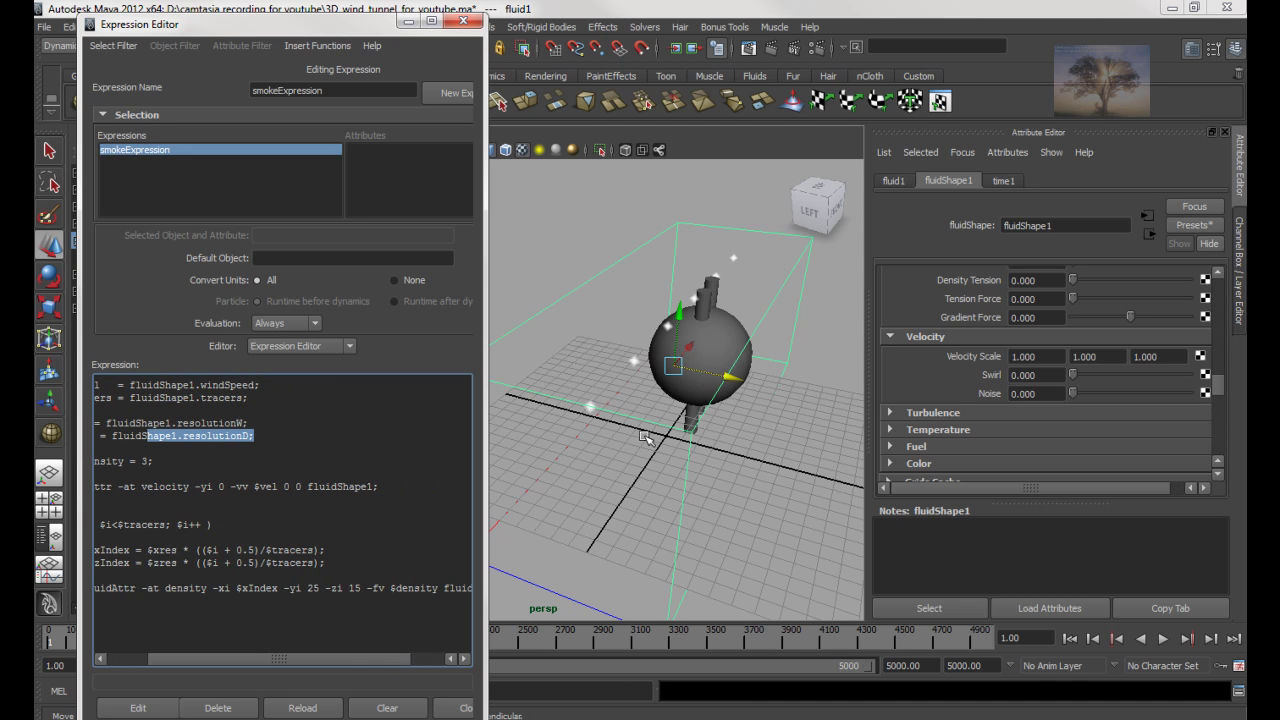
Select only pCylinder2, one of the two cylinders running through the sphere
{"action": "left_click_drag", "start_coordinate": [750, 362], "coordinate": [647, 352], "text": "alt"}
{"action": "left_click", "coordinate": [657, 346]}
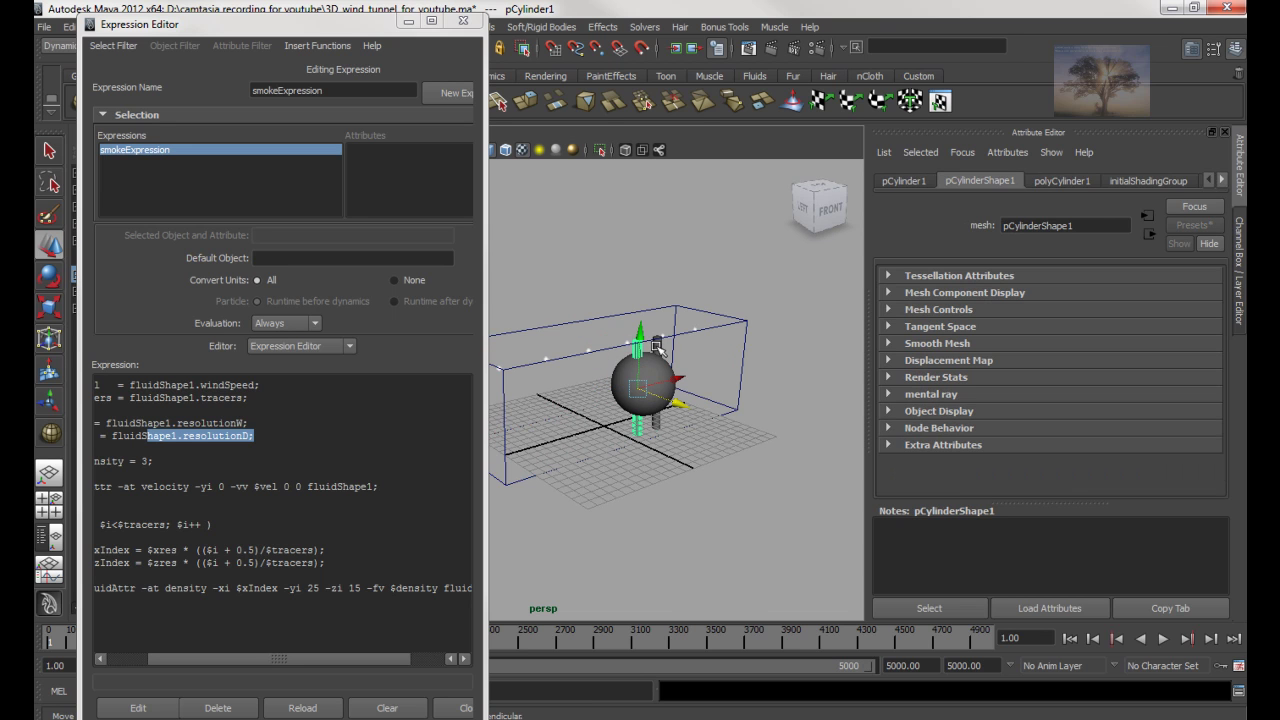
{"action": "key", "text": "ctrl+d"}
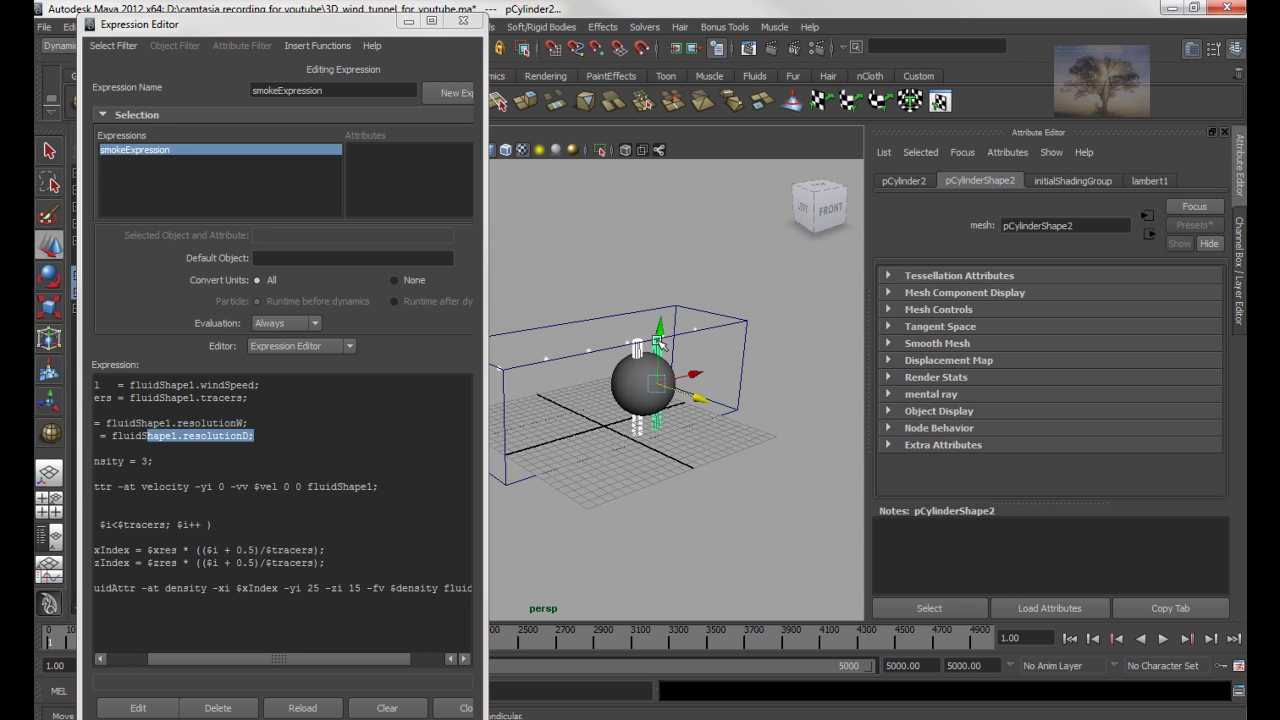
{"action": "left_click", "coordinate": [690, 345]}
{"action": "left_click", "coordinate": [660, 344]}
{"action": "left_click", "coordinate": [690, 374]}
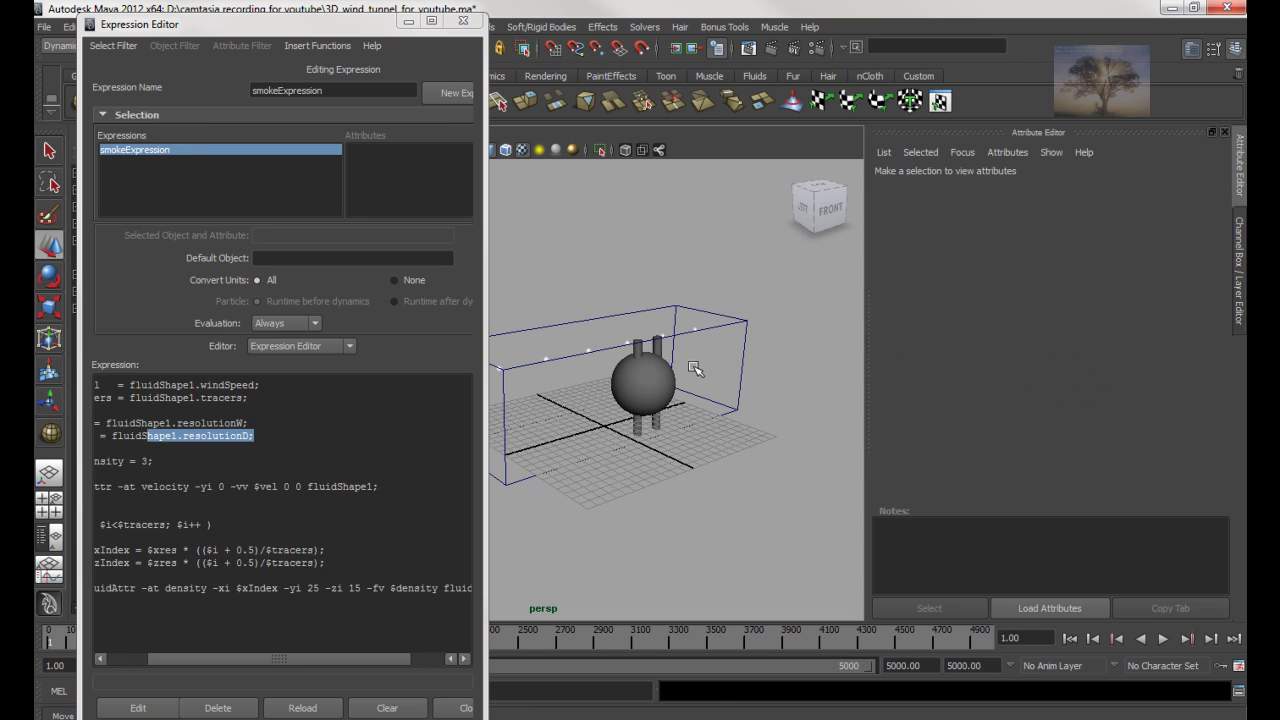
{"action": "key", "text": "ctrl+z"}
{"action": "left_click_drag", "start_coordinate": [691, 373], "coordinate": [655, 396]}
{"action": "right_click_drag", "start_coordinate": [655, 396], "coordinate": [800, 328], "text": "alt"}
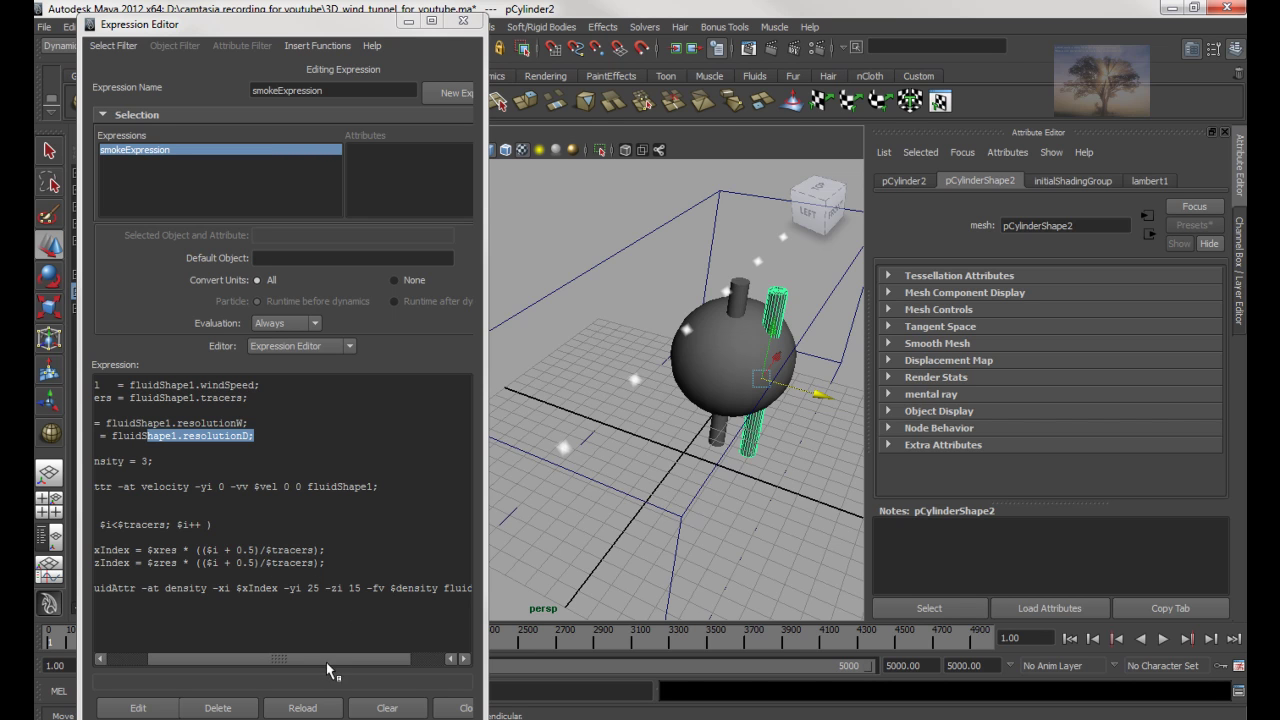
Replace the fixed Z index 15 in smokeExpression's density setFluidAttr line with $zIndex
{"action": "left_click_drag", "start_coordinate": [326, 659], "coordinate": [350, 660]}
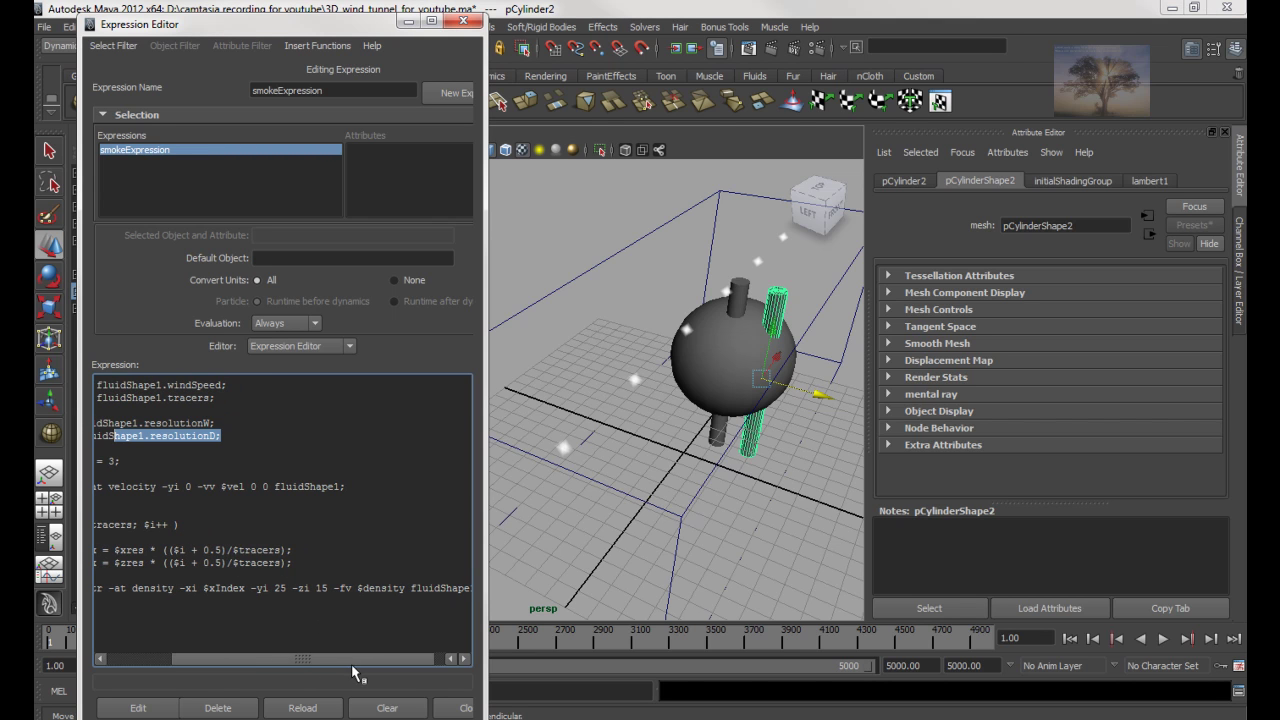
{"action": "left_click", "coordinate": [317, 587]}
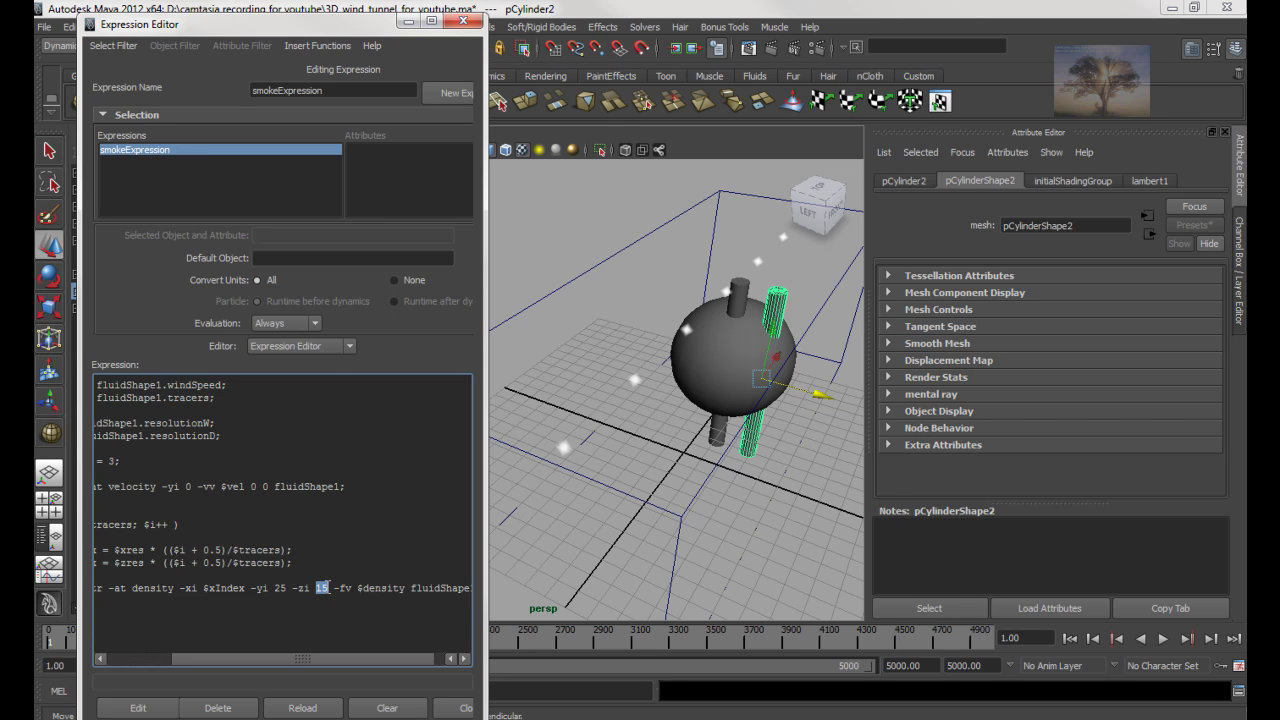
{"action": "type", "text": "$zIndex"}
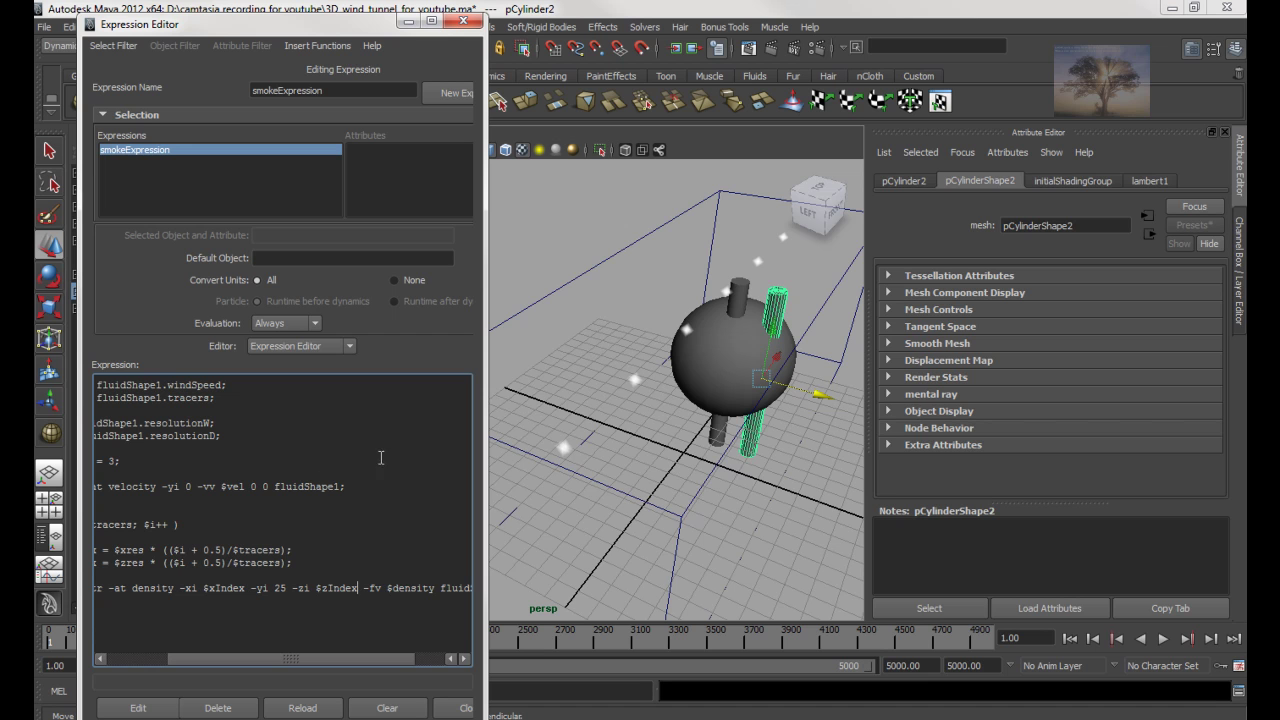
Add pCylinder1 to the selection and move both cylinders along Z, clear of the sphere and outside the fluid container
{"action": "left_click", "coordinate": [740, 288], "text": "shift"}
{"action": "right_click_drag", "start_coordinate": [822, 328], "coordinate": [717, 350], "text": "alt"}
{"action": "left_click_drag", "start_coordinate": [717, 350], "coordinate": [590, 449], "text": "alt"}
{"action": "left_click_drag", "start_coordinate": [692, 392], "coordinate": [719, 387]}
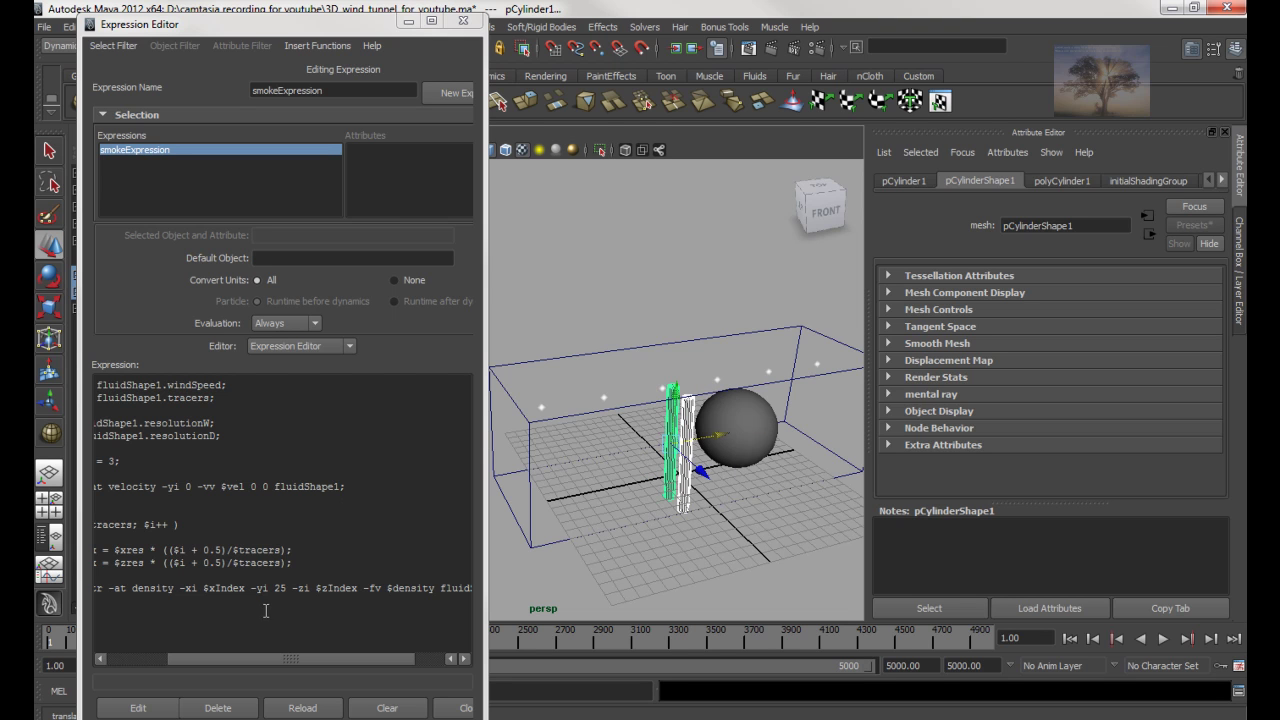
Replace $xIndex with 45 in the density setFluidAttr line, apply smokeExpression and replay the simulation from the first frame
{"action": "mouse_move", "coordinate": [204, 588]}
{"action": "left_mouse_down"}
{"action": "mouse_move", "coordinate": [238, 599]}
{"action": "mouse_move", "coordinate": [248, 582]}
{"action": "mouse_move", "coordinate": [214, 590]}
{"action": "mouse_move", "coordinate": [470, 590]}
{"action": "mouse_move", "coordinate": [209, 592]}
{"action": "left_mouse_up"}
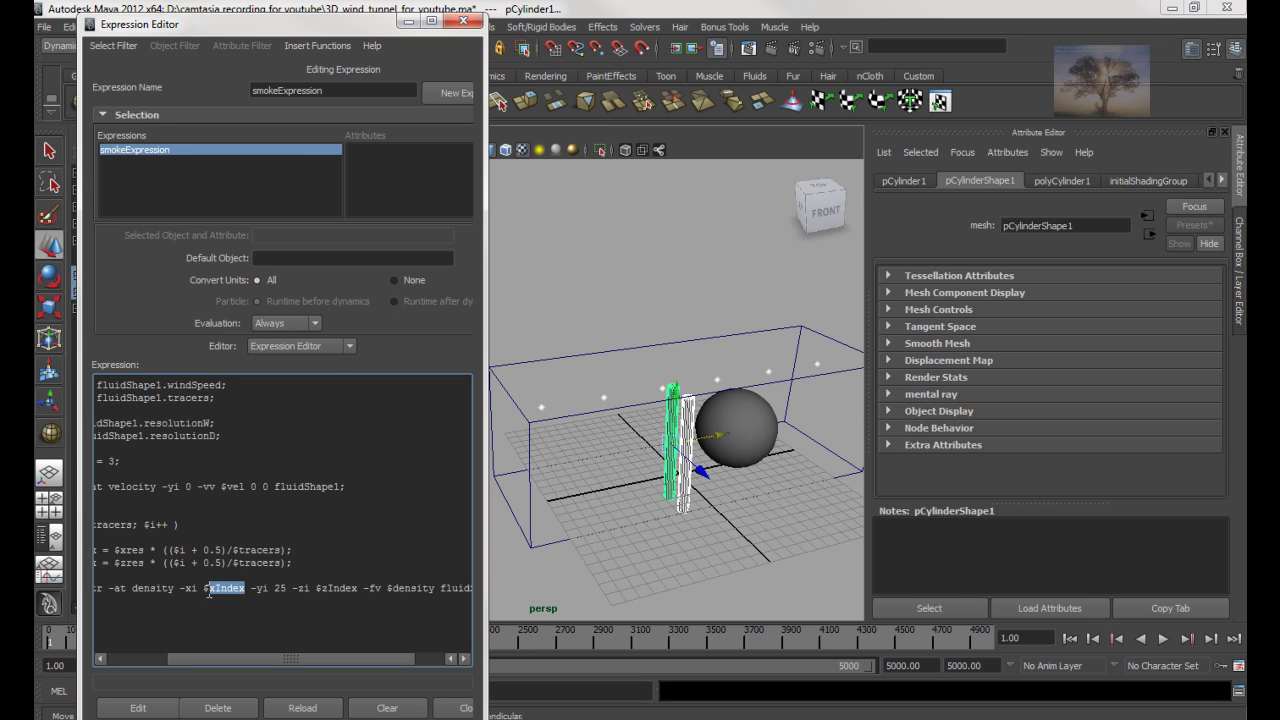
{"action": "type", "text": "45"}
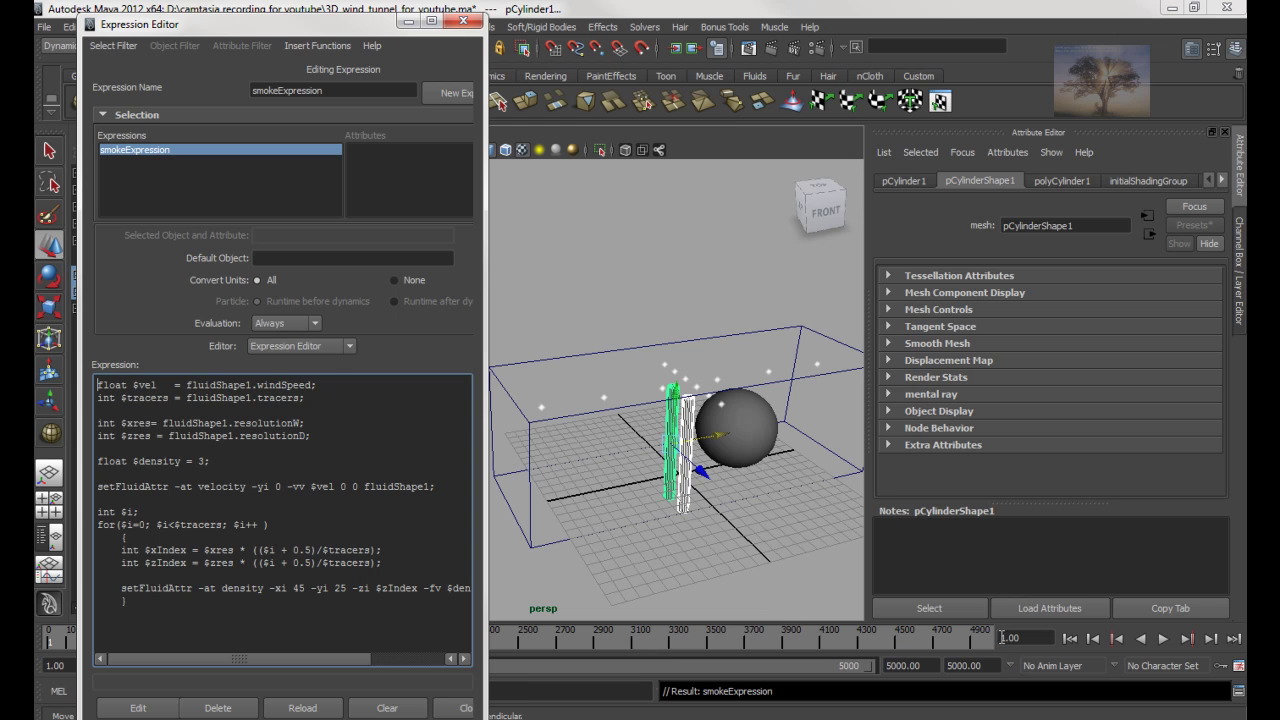
{"action": "left_click", "coordinate": [1070, 639]}
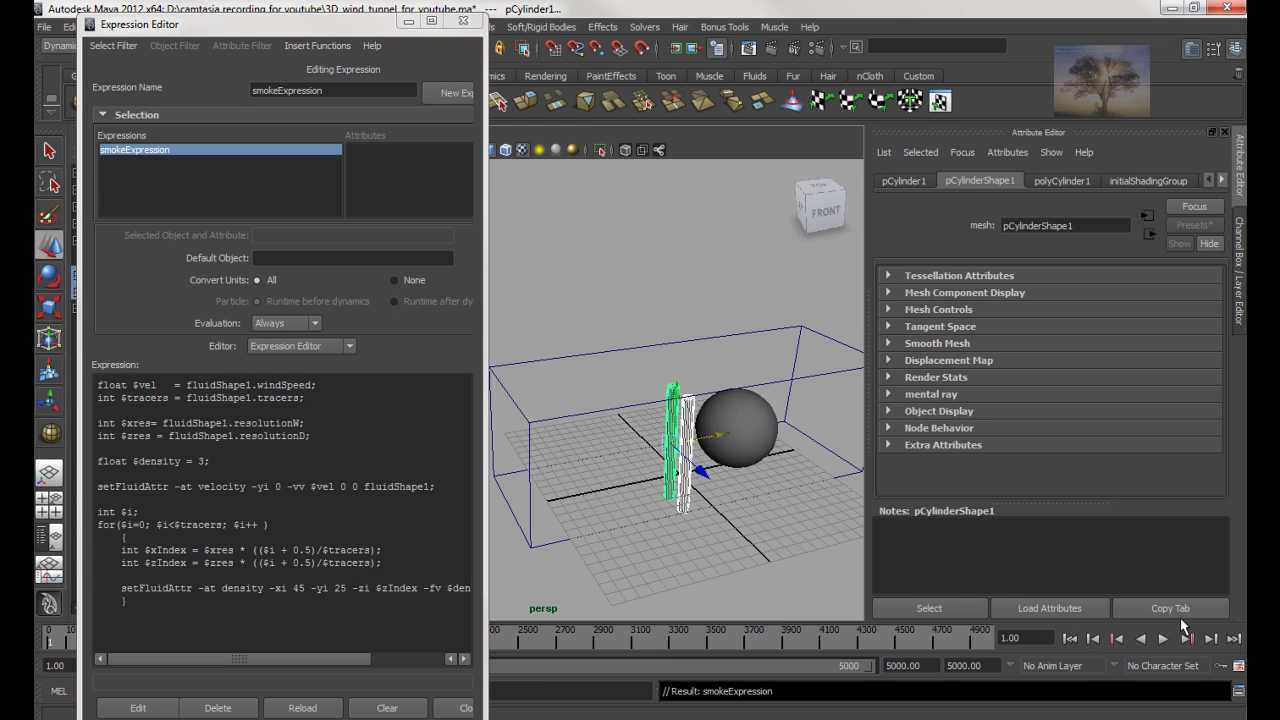
{"action": "left_click", "coordinate": [1164, 639]}
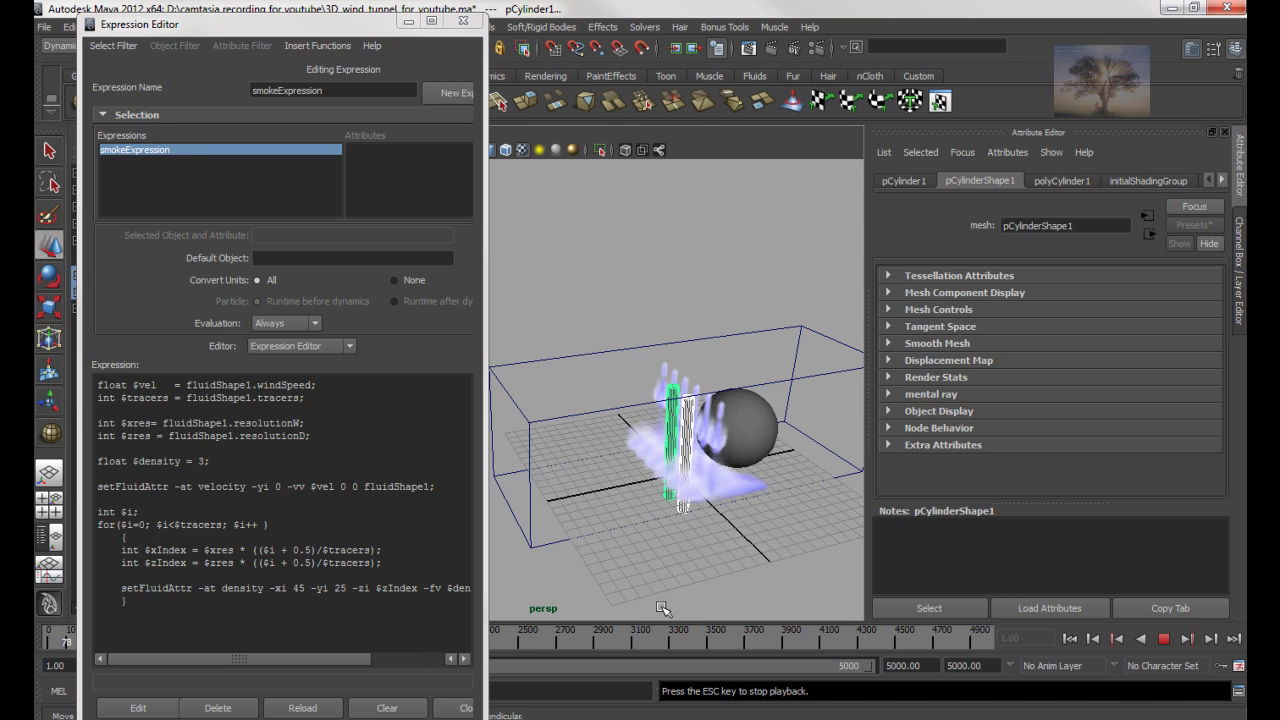
{"action": "left_click", "coordinate": [1166, 640]}
{"action": "left_click_drag", "start_coordinate": [660, 470], "coordinate": [770, 485], "text": "alt"}
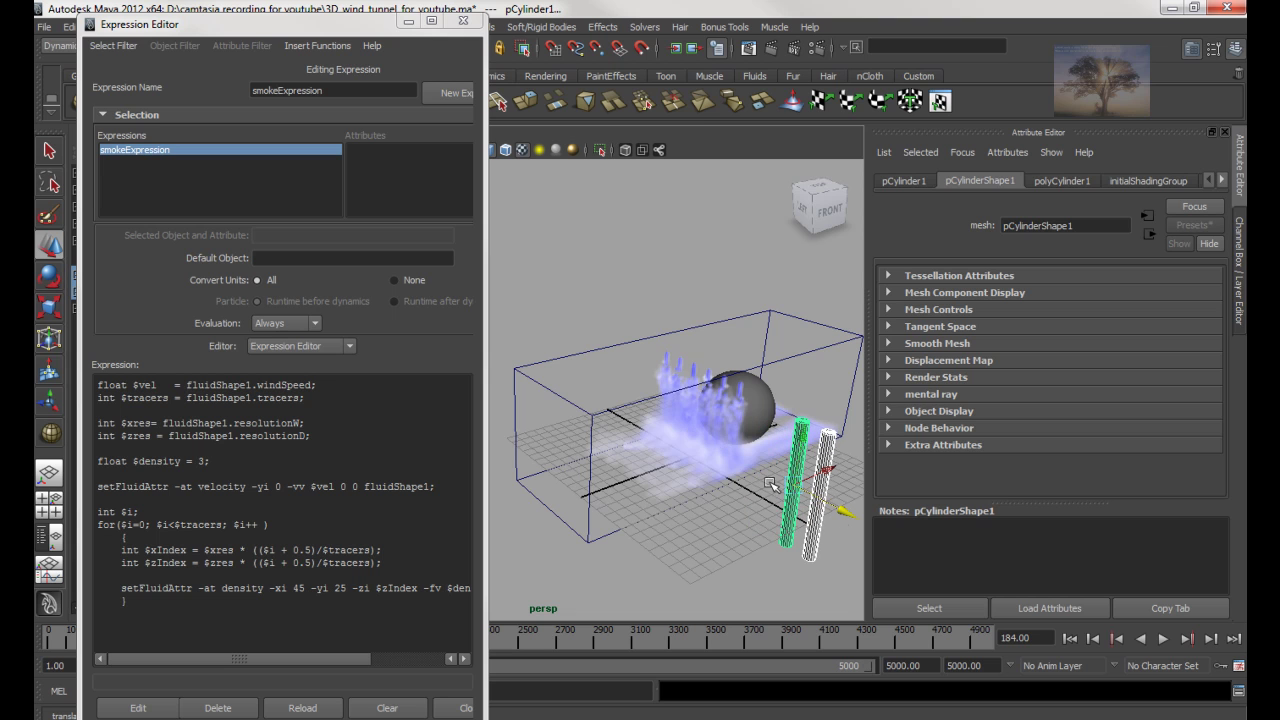
Change the density line's X index to 5, apply smokeExpression and continue playing the simulation to inspect the tracers
{"action": "left_click", "coordinate": [295, 588]}
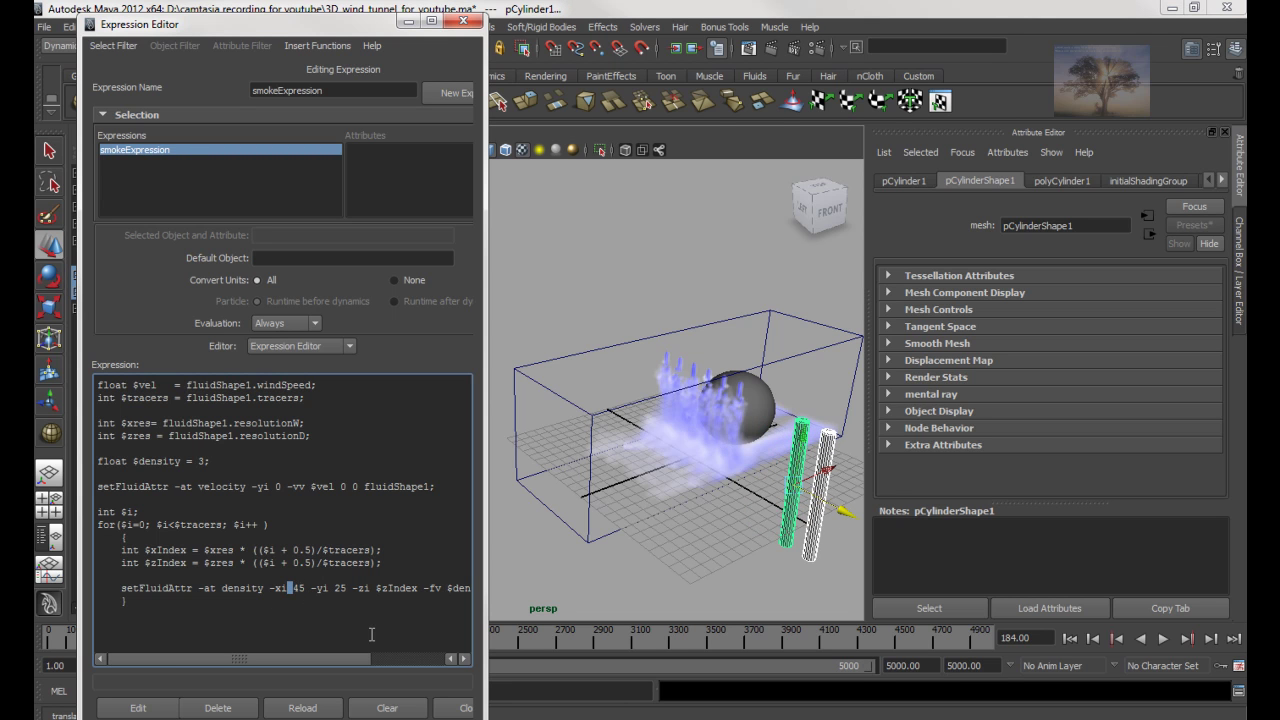
{"action": "key", "text": "Delete"}
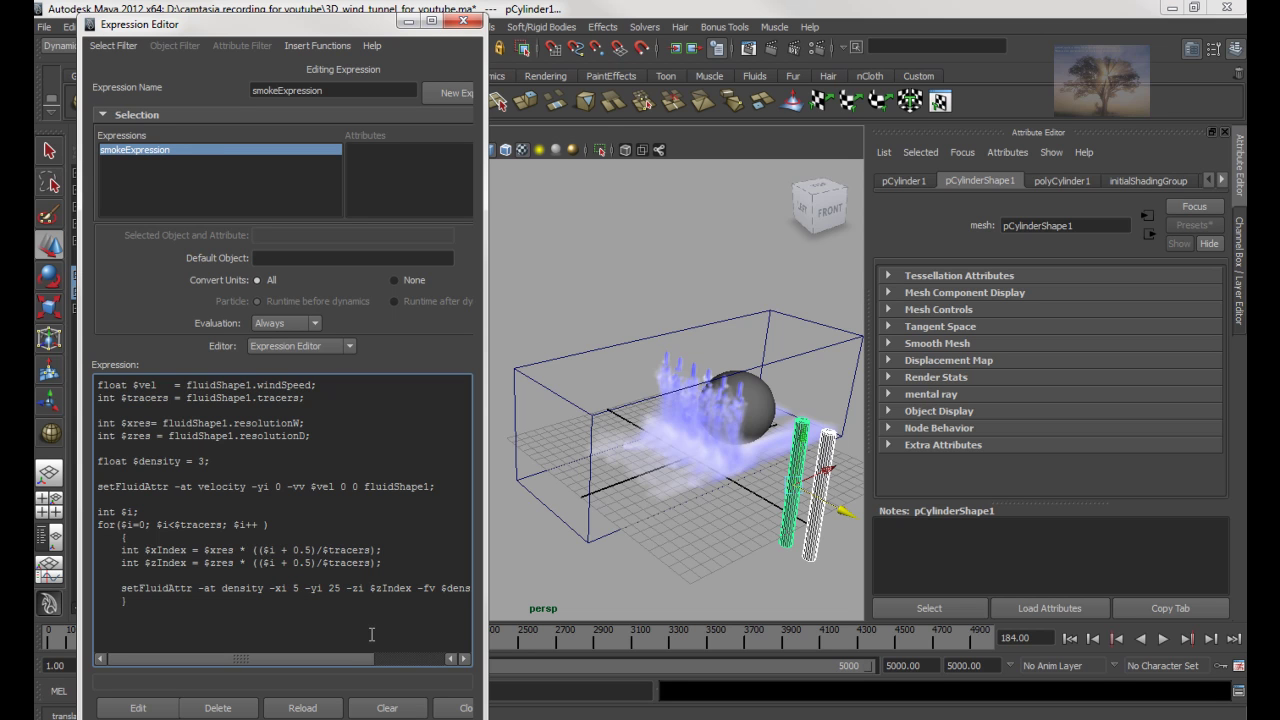
{"action": "left_click", "coordinate": [150, 710]}
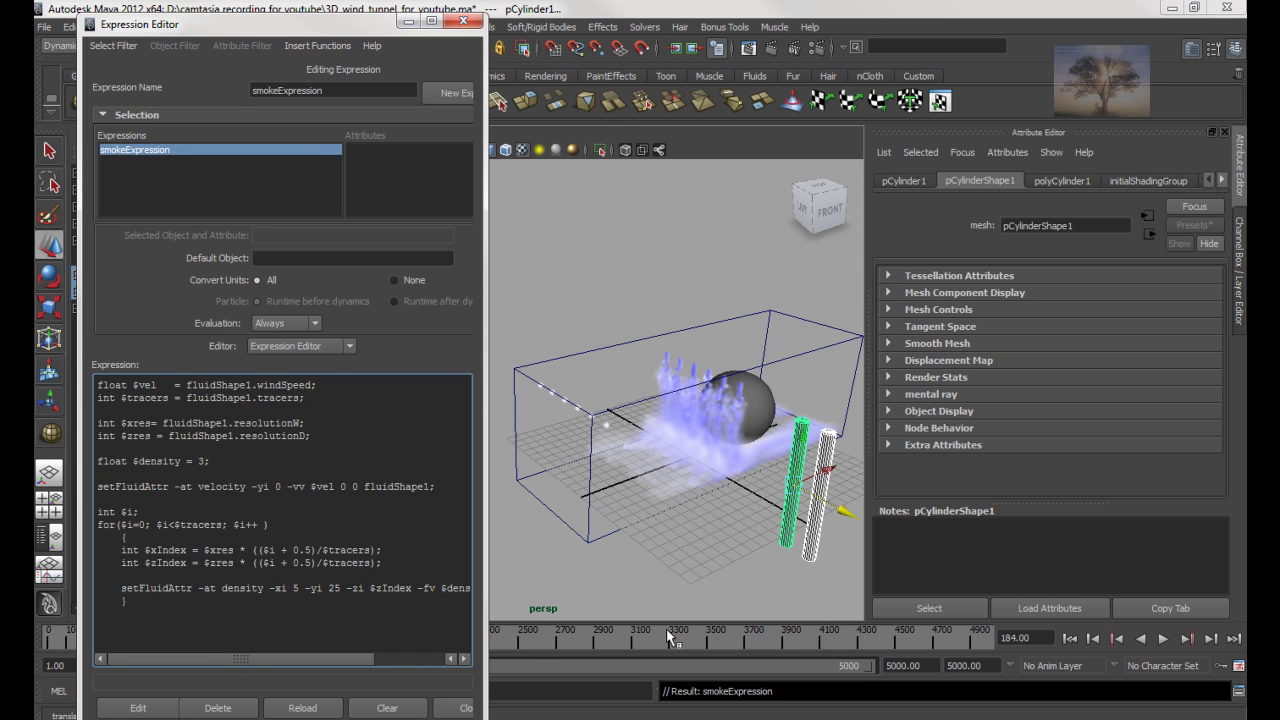
{"action": "left_click", "coordinate": [1160, 638]}
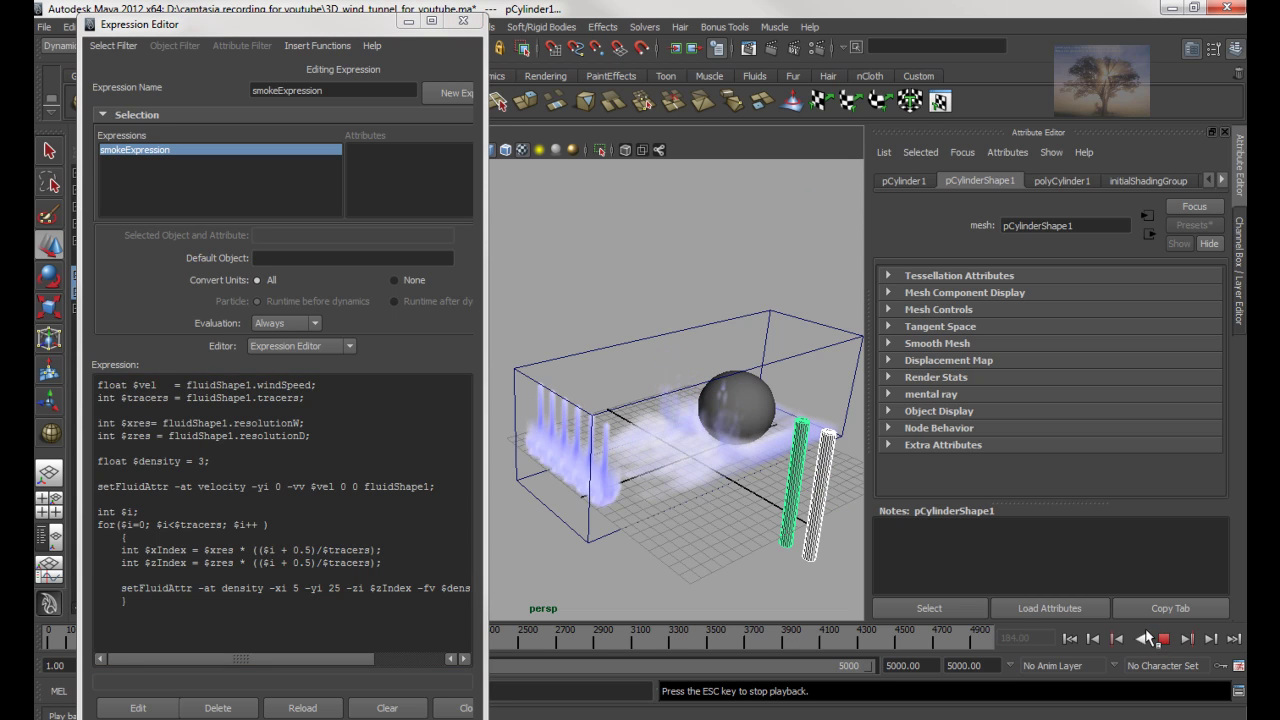
{"action": "left_click", "coordinate": [1161, 638]}
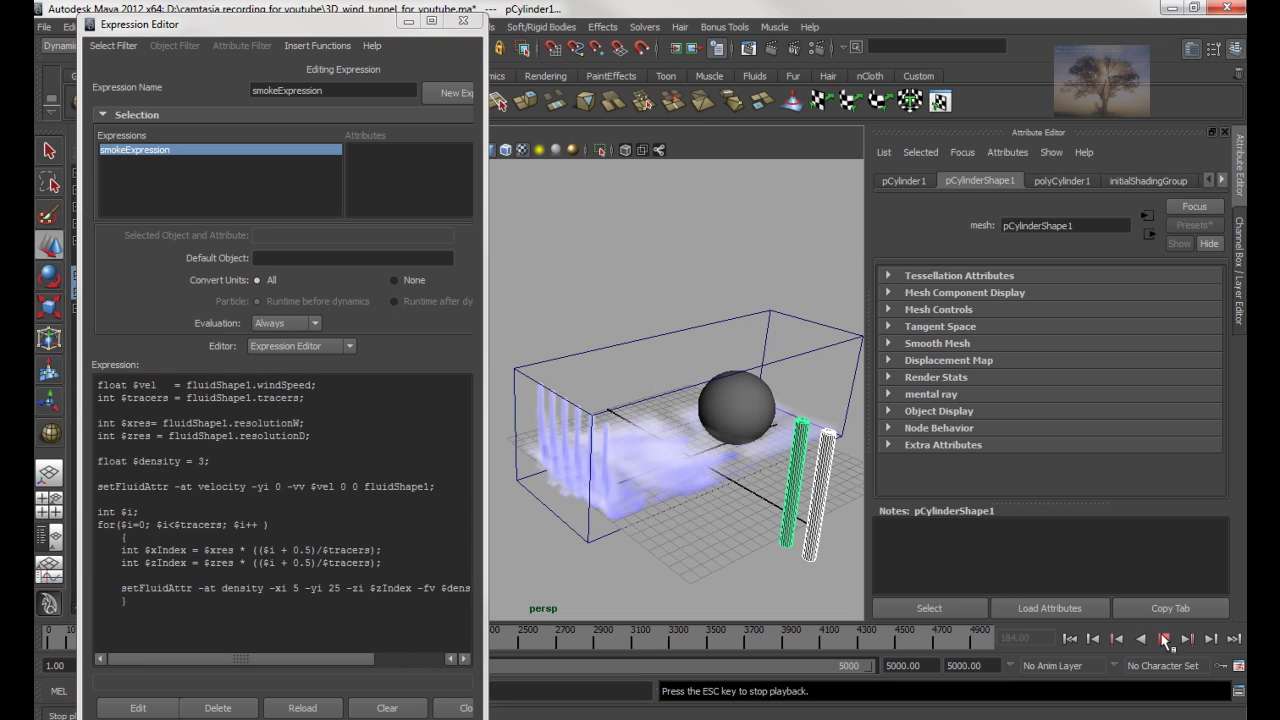
{"action": "left_click", "coordinate": [1161, 638]}
{"action": "left_click_drag", "start_coordinate": [610, 500], "coordinate": [648, 500], "text": "alt"}
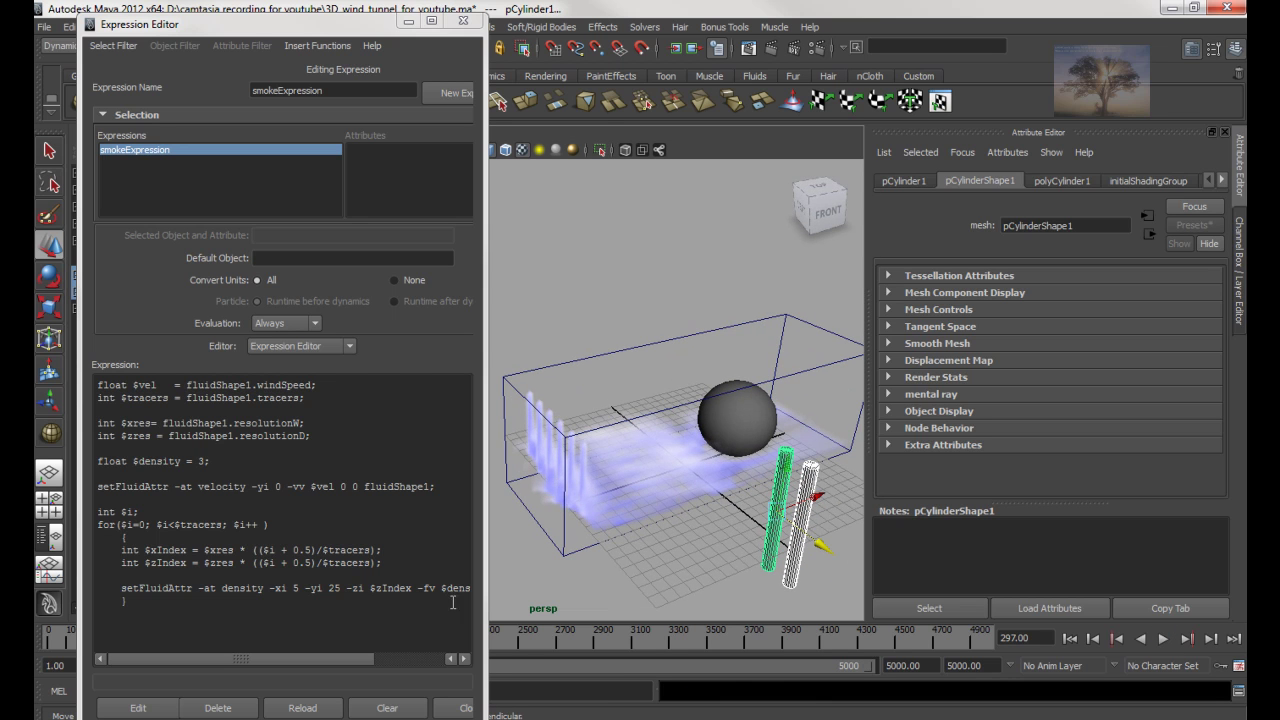
Set the X index in smokeExpression's density line back to 45
{"action": "left_click", "coordinate": [293, 588]}
{"action": "type", "text": "4"}
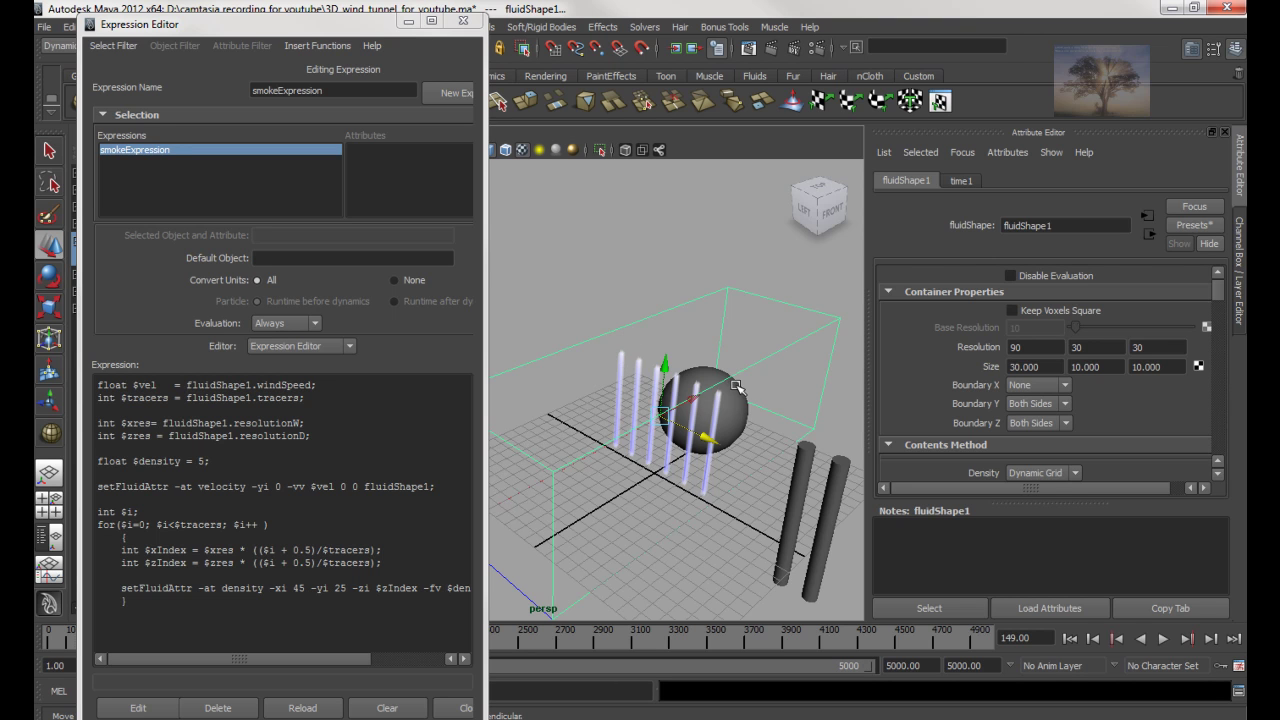
Set fluidShape1's container Boundary Y to None and Boundary X to Both Sides
{"action": "mouse_move", "coordinate": [1217, 288]}
{"action": "left_mouse_down"}
{"action": "mouse_move", "coordinate": [1223, 372]}
{"action": "mouse_move", "coordinate": [1227, 292]}
{"action": "left_mouse_up"}
{"action": "left_click", "coordinate": [1035, 403]}
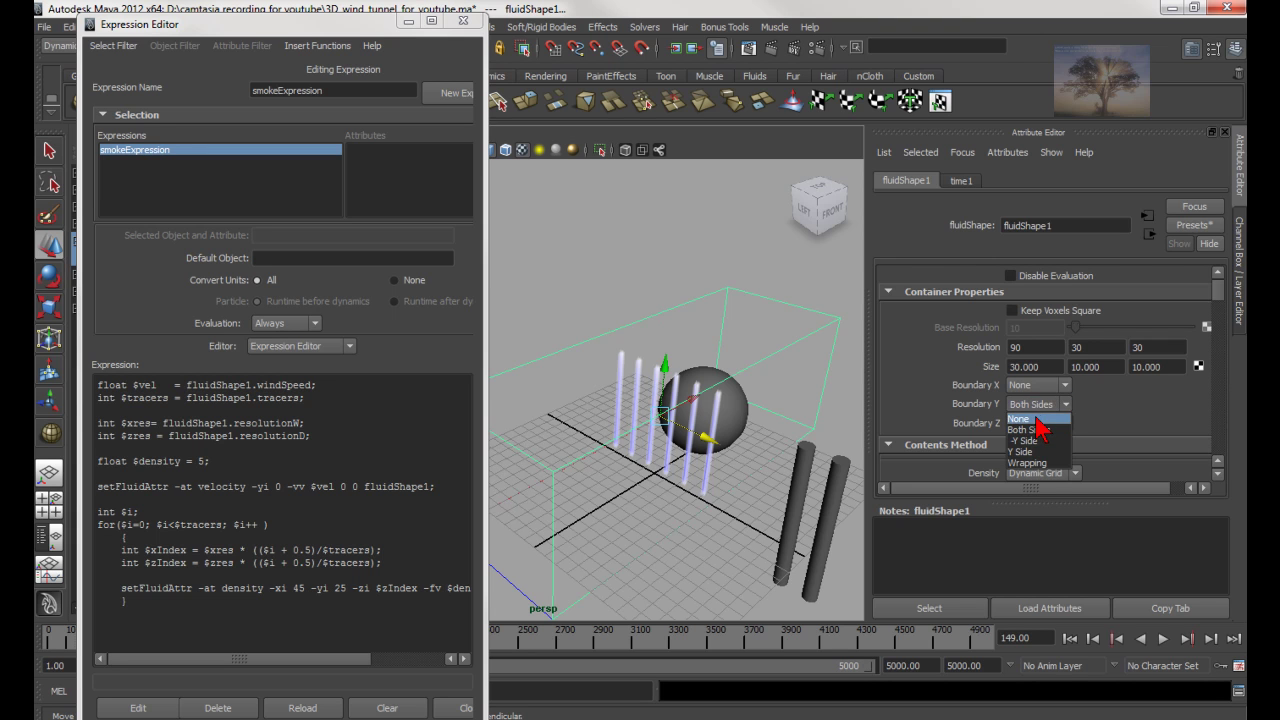
{"action": "left_click", "coordinate": [1042, 420]}
{"action": "left_click", "coordinate": [1065, 387]}
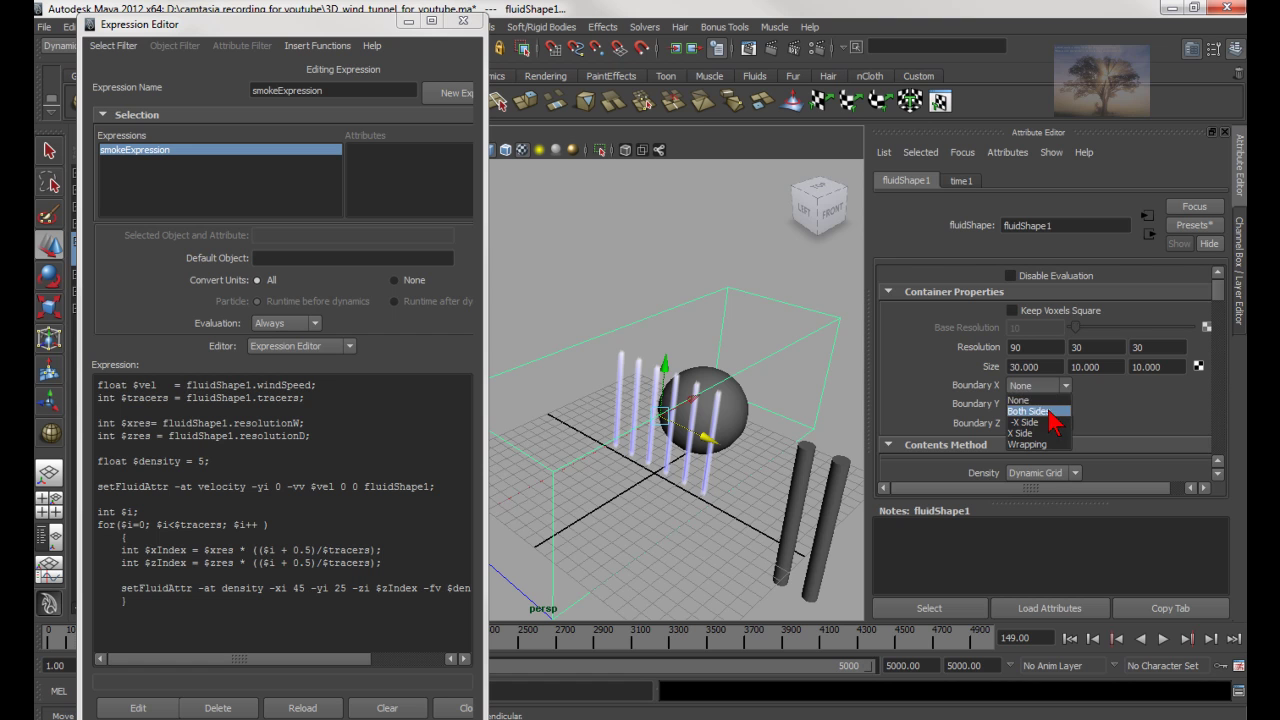
{"action": "left_click", "coordinate": [1035, 410]}
{"action": "left_click_drag", "start_coordinate": [788, 380], "coordinate": [749, 360], "text": "alt"}
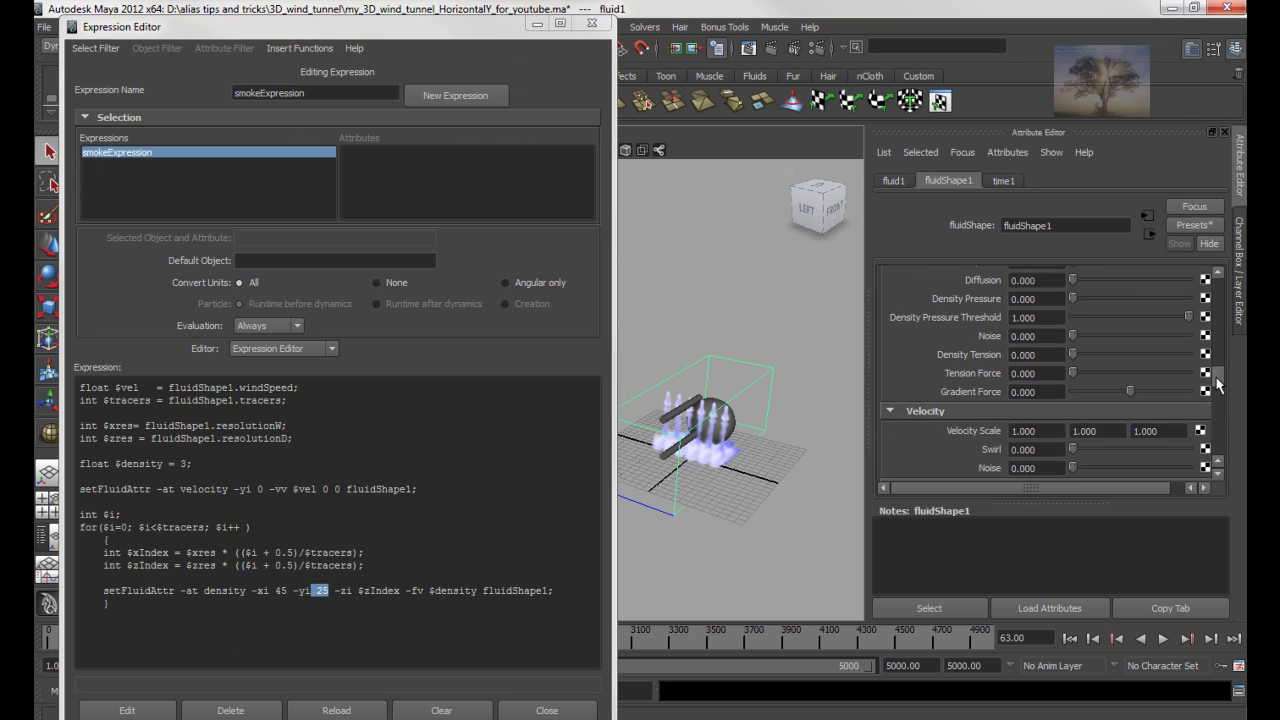
Set the X component of the fluid's Velocity Scale to 0 and replay the simulation from the first frame
{"action": "scroll", "coordinate": [1215, 390], "scroll_direction": "down", "scroll_amount": 3}
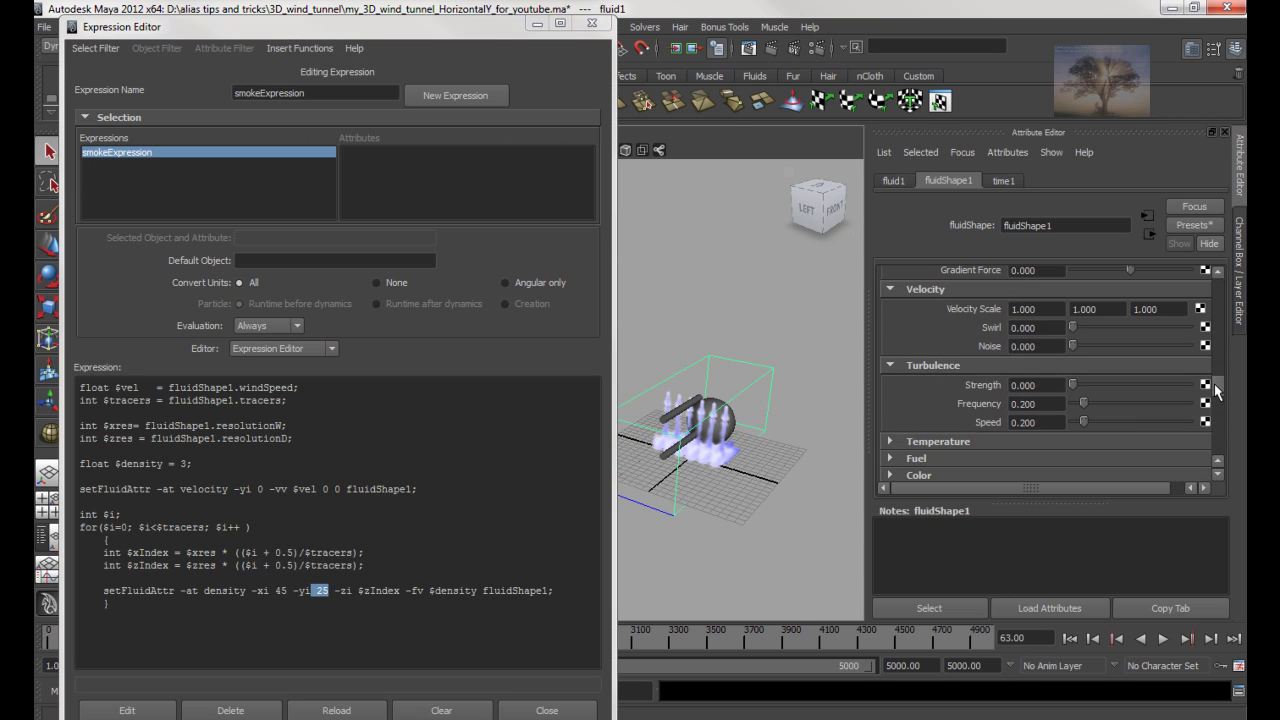
{"action": "left_click", "coordinate": [1046, 312]}
{"action": "type", "text": "0.000"}
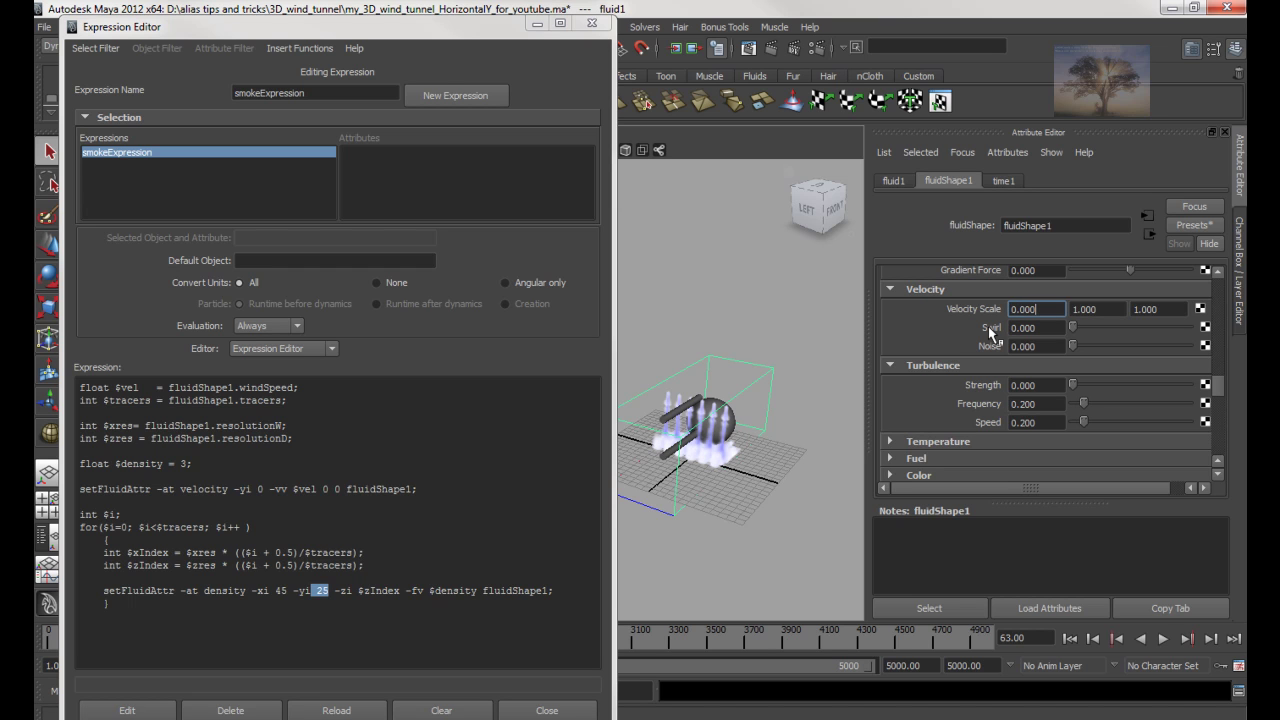
{"action": "left_click", "coordinate": [591, 22]}
{"action": "scroll", "coordinate": [600, 320], "scroll_direction": "up", "scroll_amount": 5}
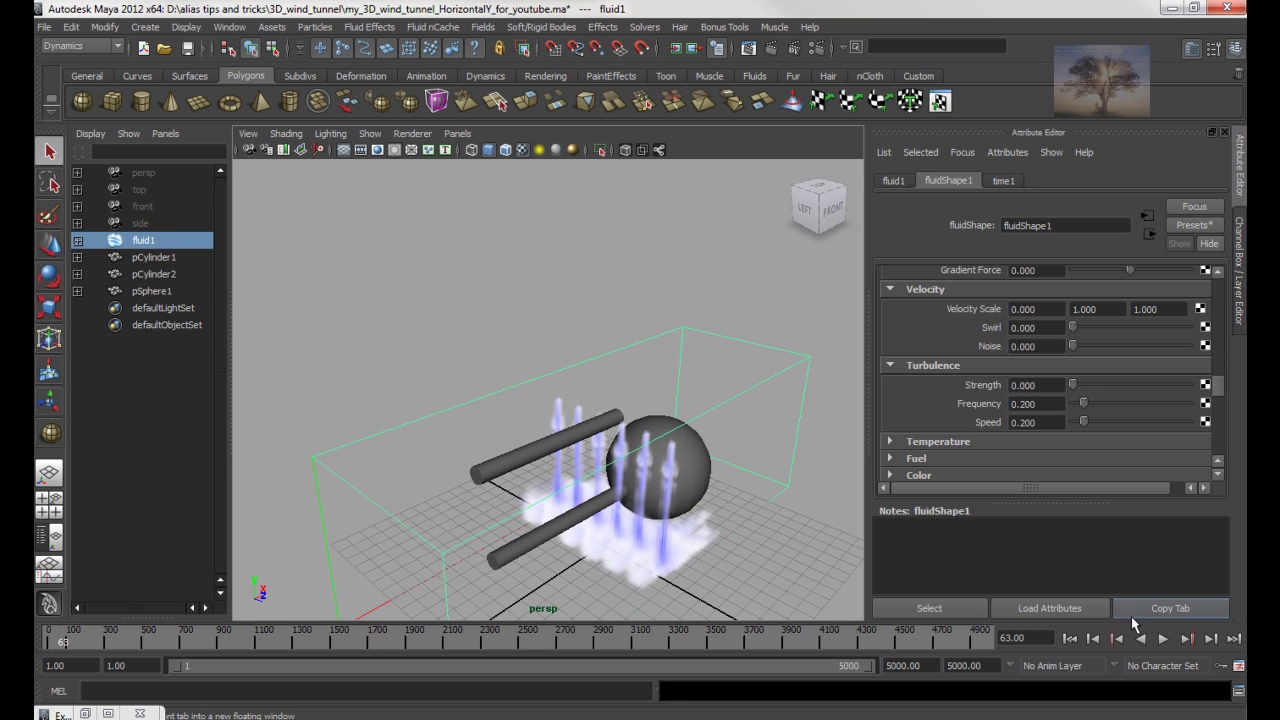
{"action": "left_click", "coordinate": [1070, 638]}
{"action": "left_click", "coordinate": [1163, 638]}
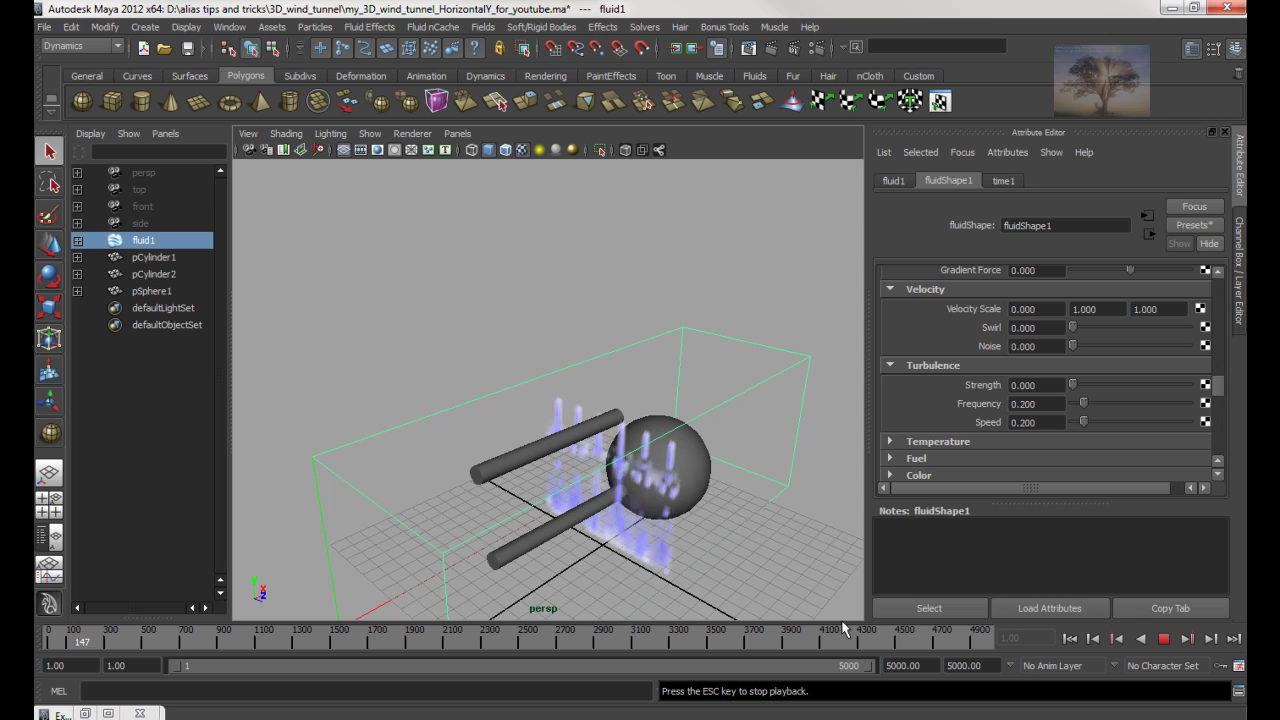
{"action": "left_click", "coordinate": [1165, 640]}
Set Velocity Scale to 1 in X and 0 in Z, and replay the simulation from the first frame
{"action": "left_click", "coordinate": [1048, 309]}
{"action": "type", "text": "1"}
{"action": "key", "text": "Tab"}
{"action": "key", "text": "Tab"}
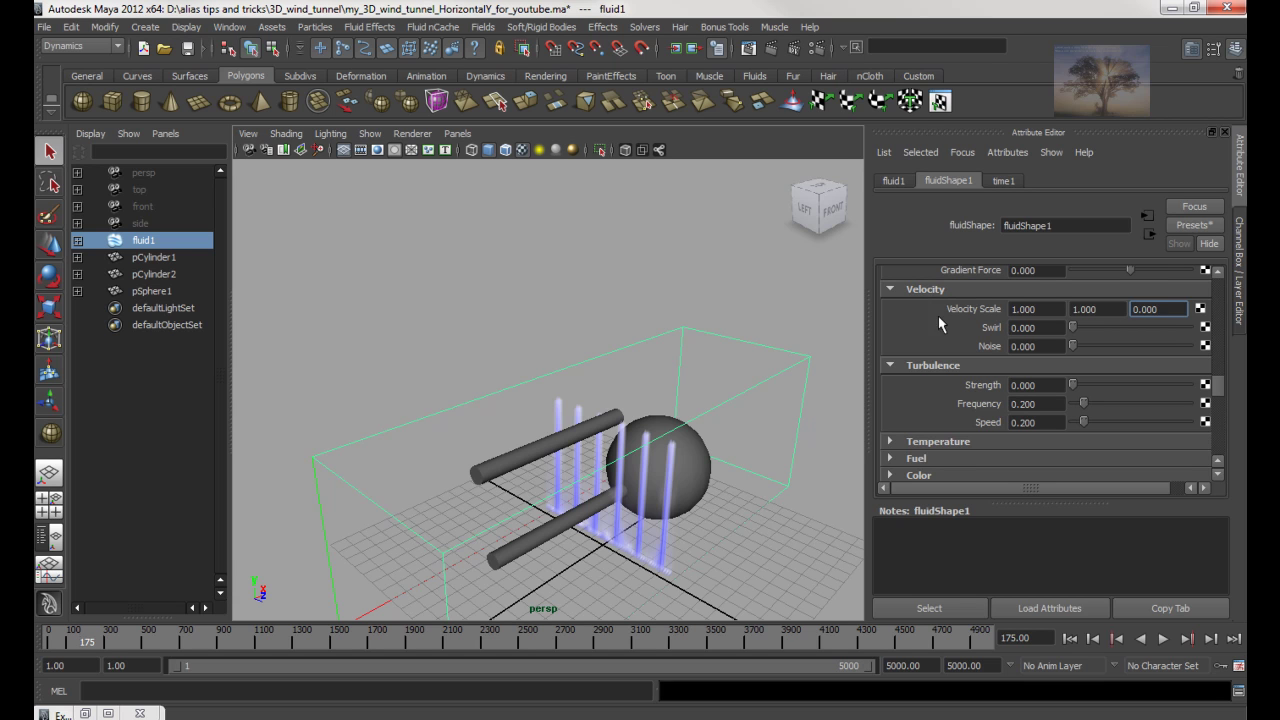
{"action": "left_click", "coordinate": [1068, 639]}
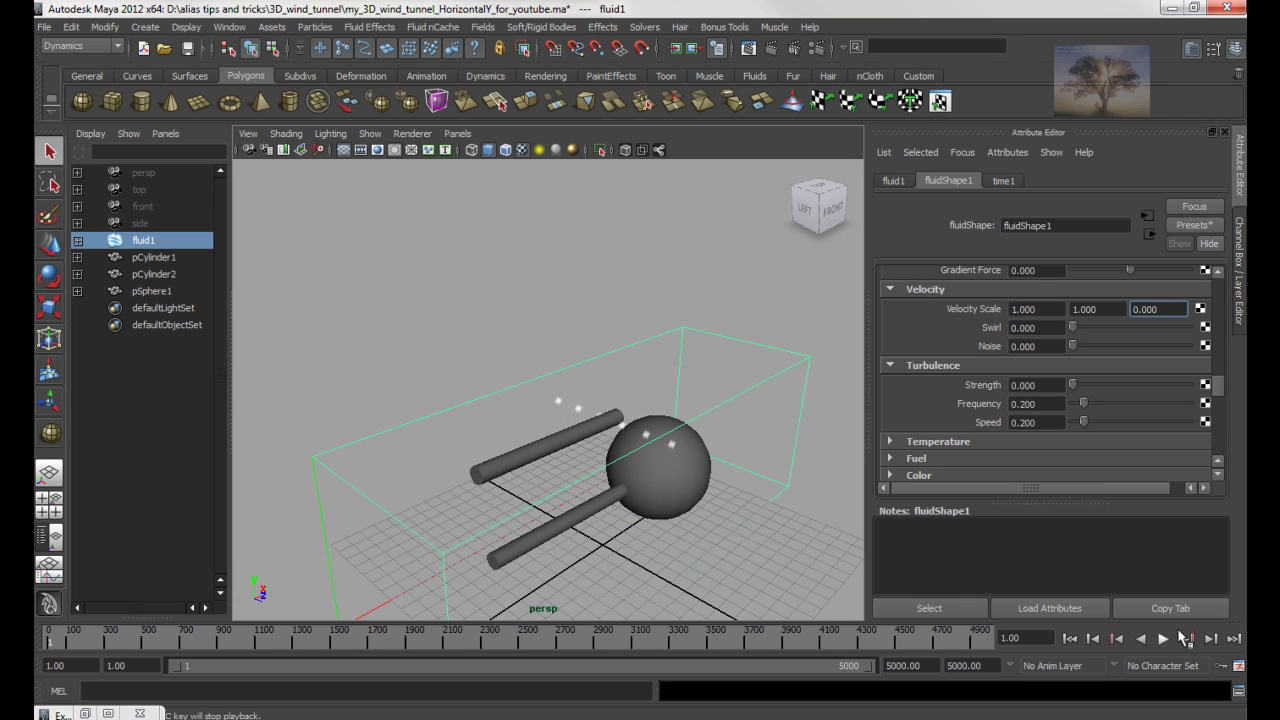
{"action": "left_click", "coordinate": [1172, 640]}
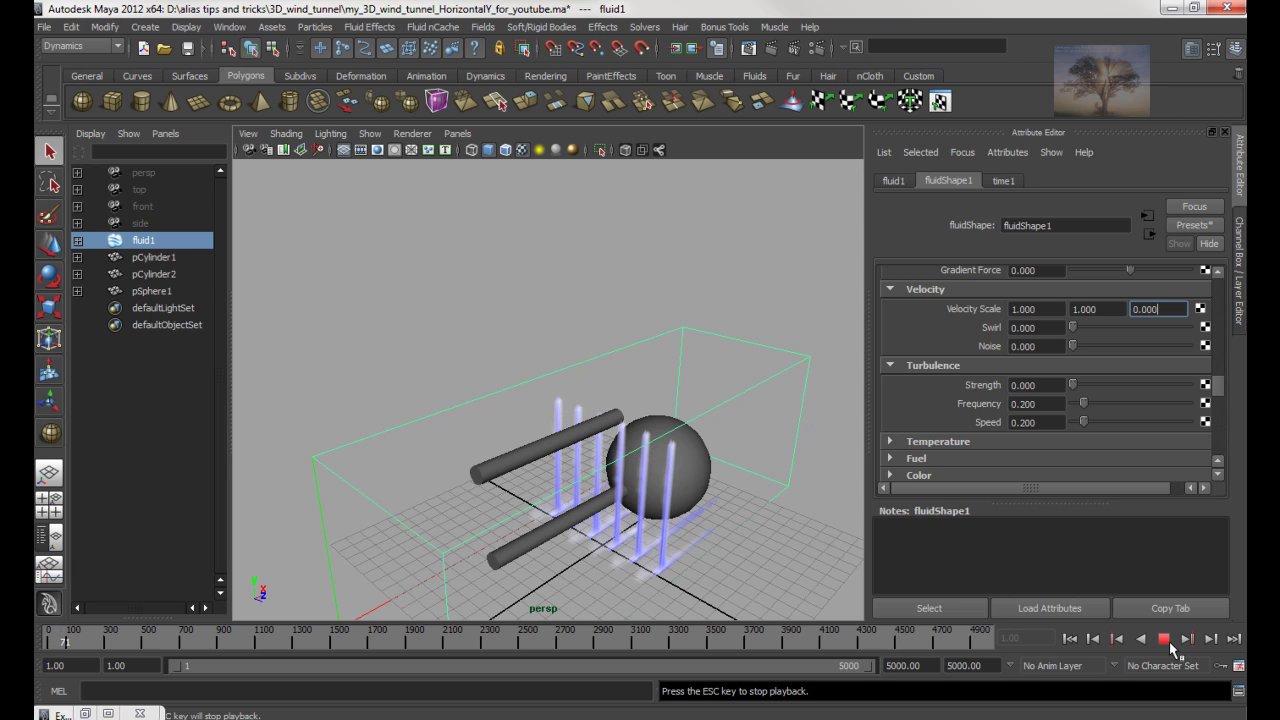
Test density Diffusion at 0.058 and 0.496 while the simulation plays, return it to 0 and stop playback
{"action": "scroll", "coordinate": [1207, 354], "scroll_direction": "down", "scroll_amount": 2}
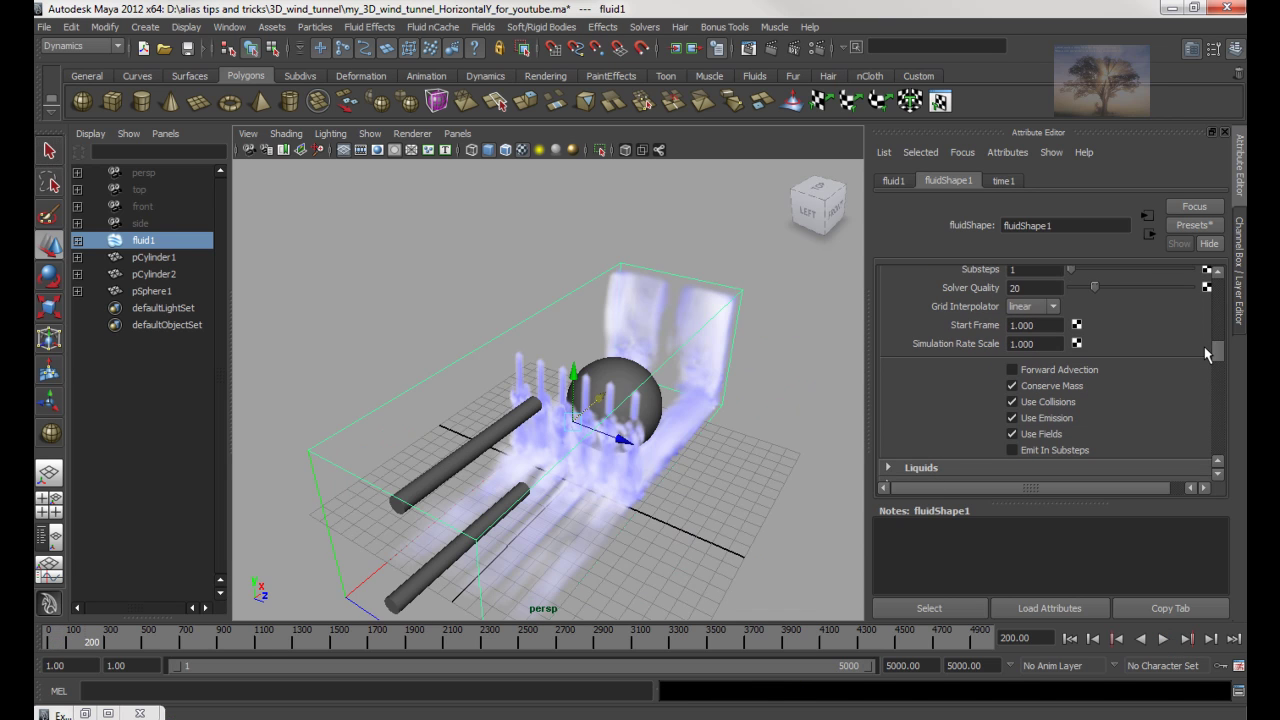
{"action": "scroll", "coordinate": [1205, 350], "scroll_direction": "down", "scroll_amount": 5}
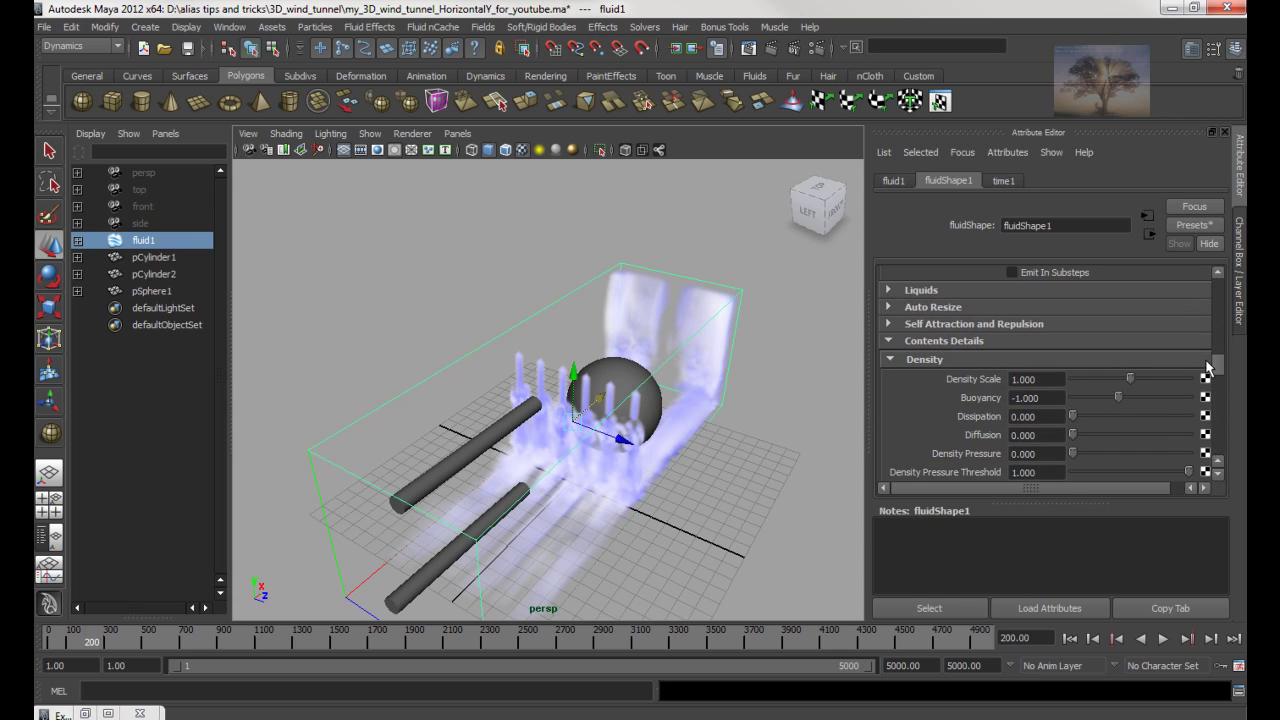
{"action": "scroll", "coordinate": [1207, 368], "scroll_direction": "down", "scroll_amount": 2}
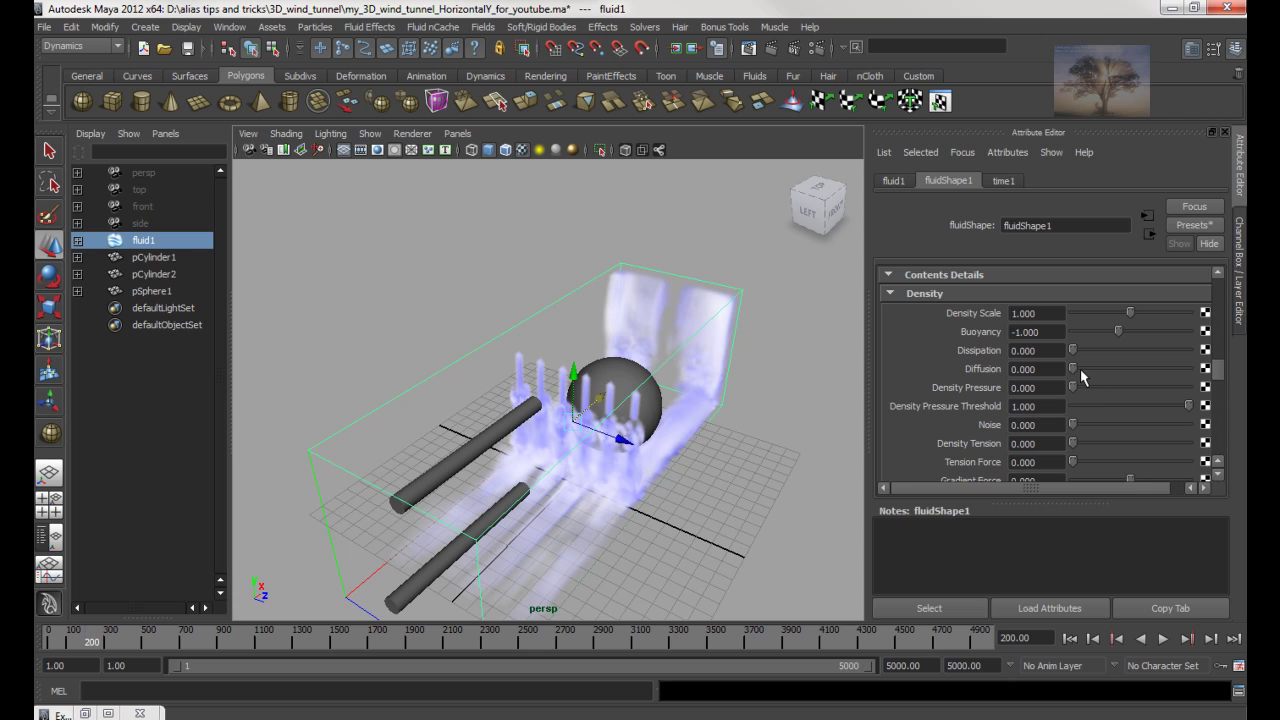
{"action": "left_click", "coordinate": [1114, 640]}
{"action": "left_click", "coordinate": [1163, 638]}
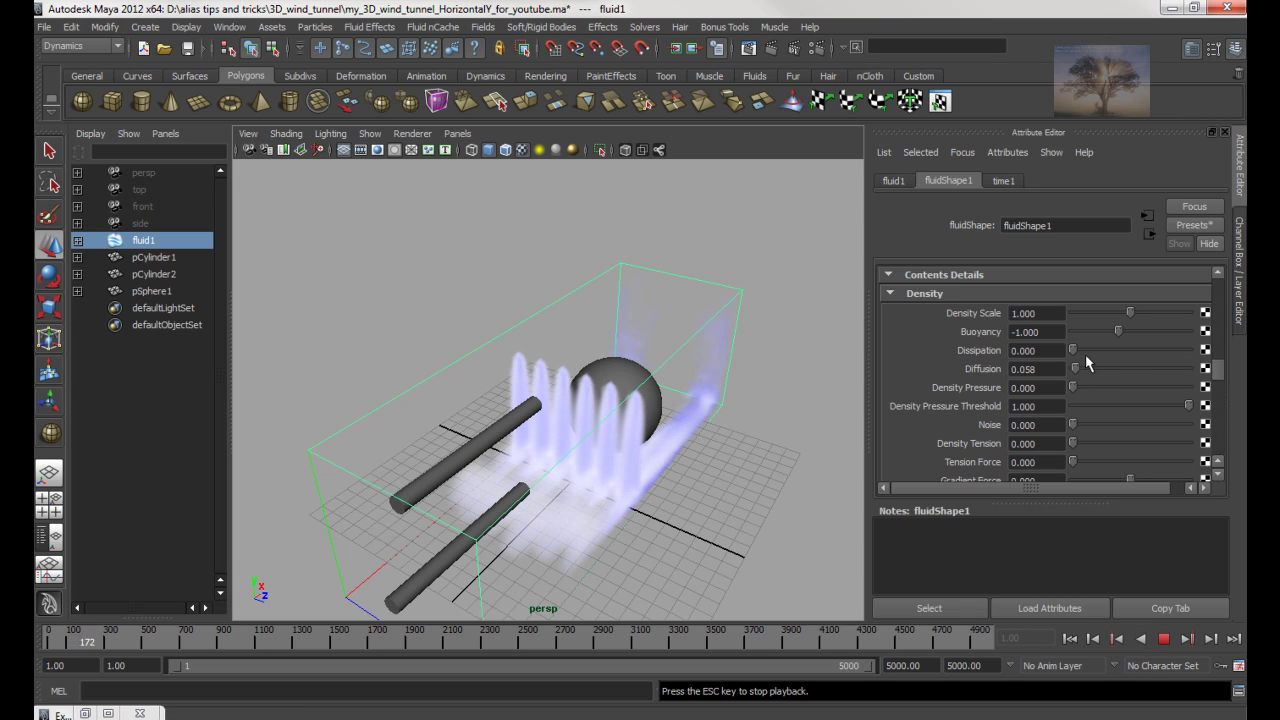
{"action": "left_click_drag", "start_coordinate": [1080, 367], "coordinate": [1101, 368]}
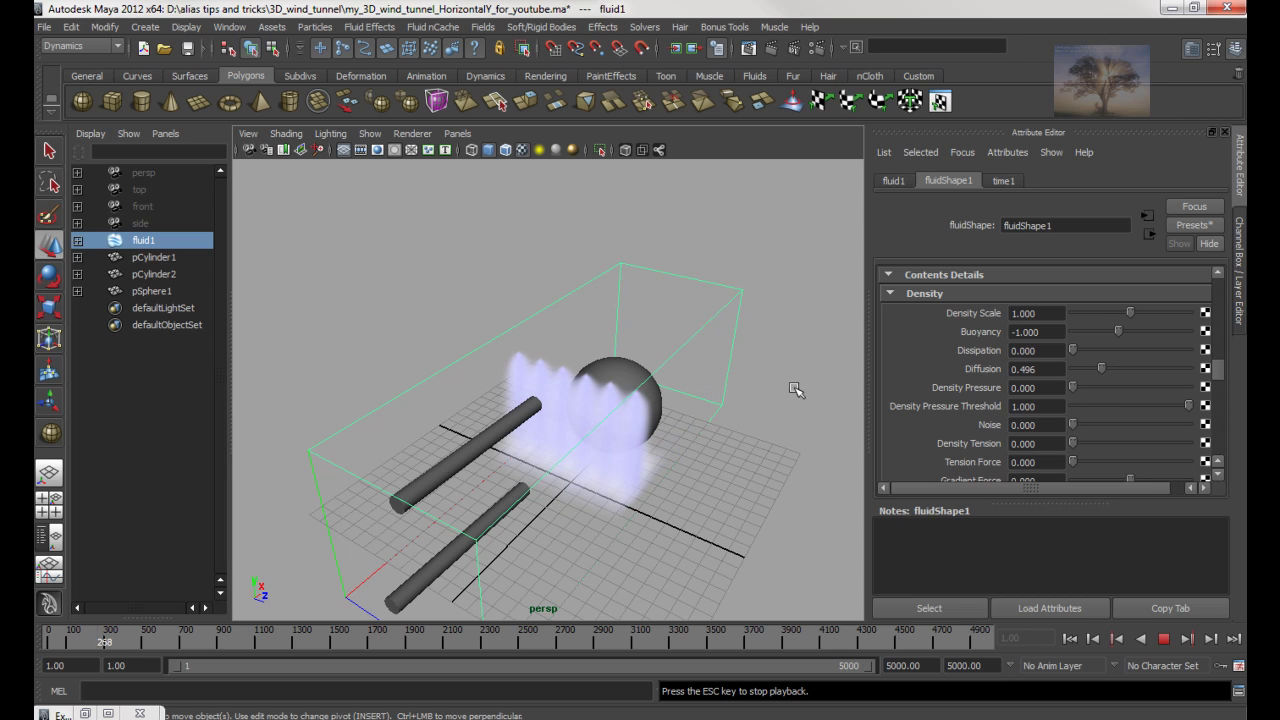
{"action": "left_click_drag", "start_coordinate": [1099, 366], "coordinate": [1071, 387]}
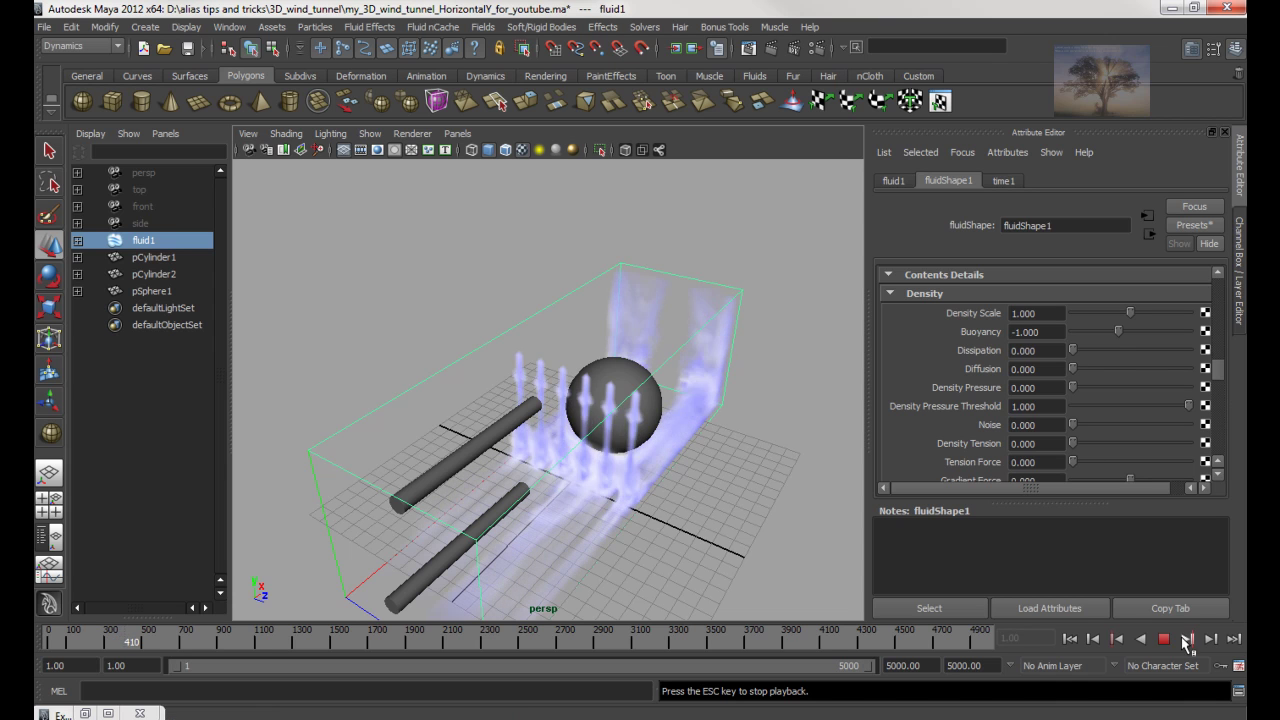
{"action": "left_click", "coordinate": [1162, 640]}
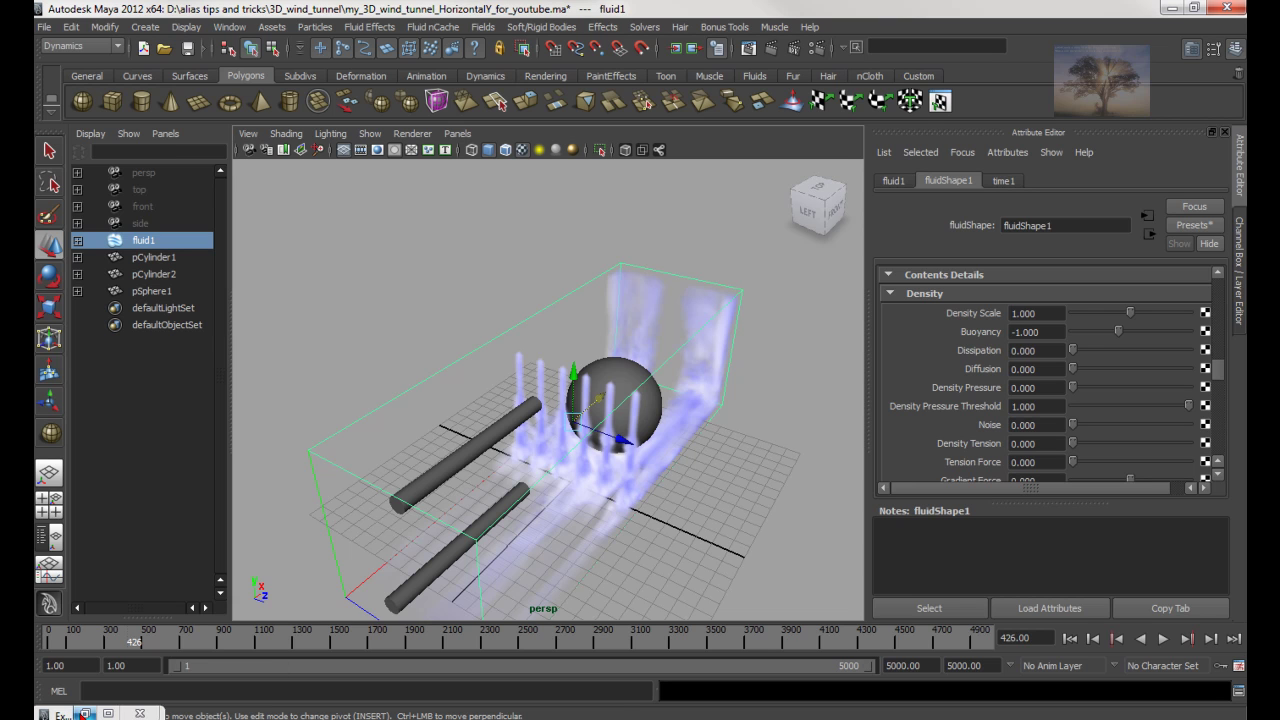
Set the Y component in smokeExpression's velocity line to 5, apply the expression and replay the simulation from the first frame
{"action": "left_click", "coordinate": [85, 714]}
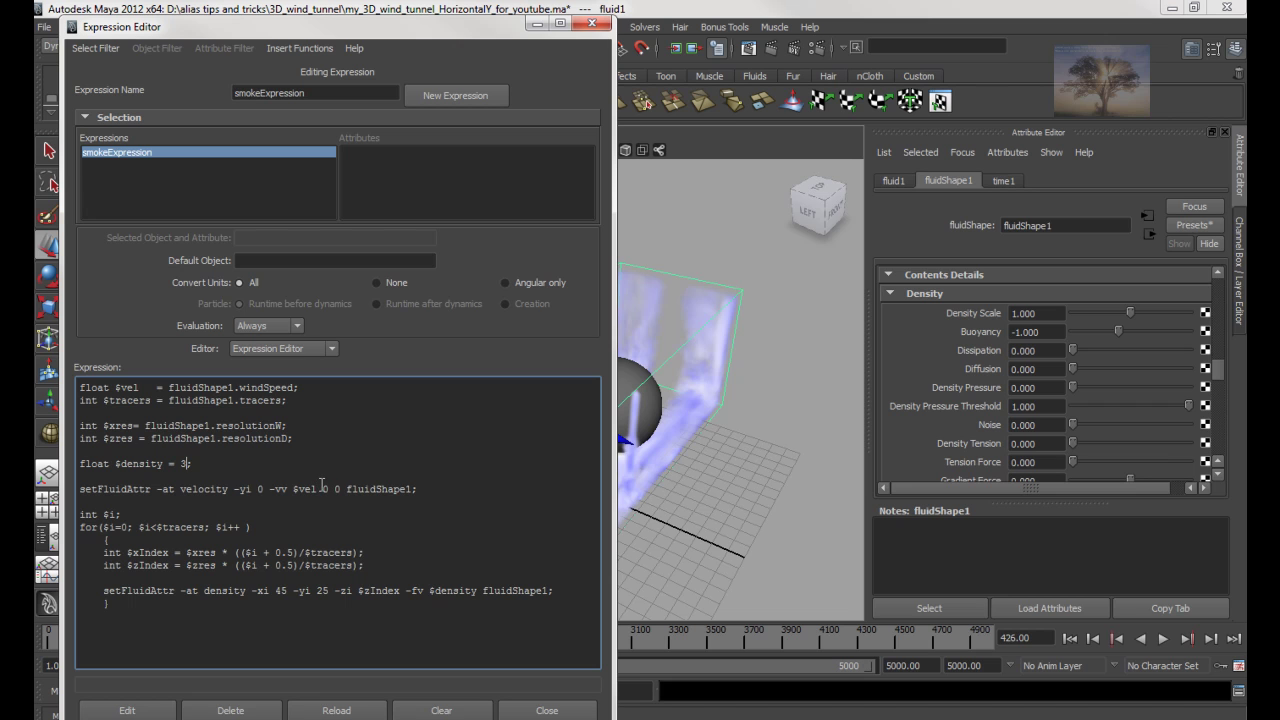
{"action": "key", "text": "Delete"}
{"action": "type", "text": "5"}
{"action": "left_click", "coordinate": [127, 710]}
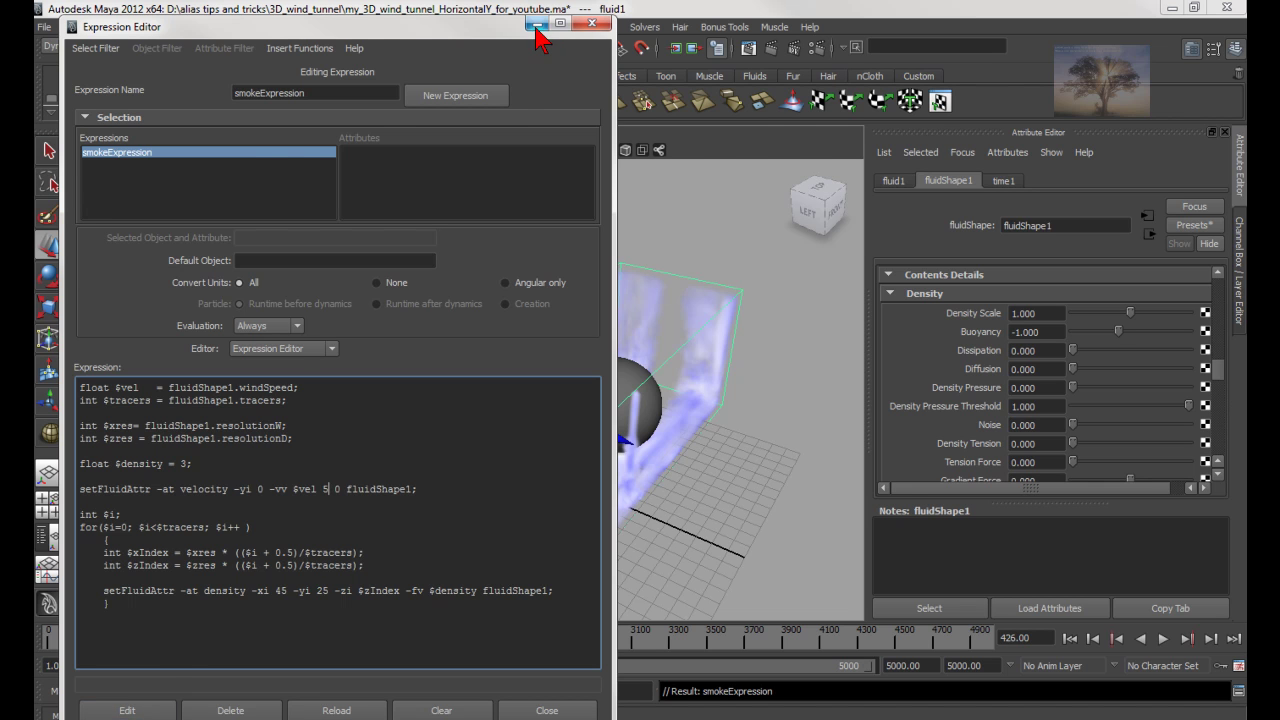
{"action": "left_click", "coordinate": [592, 23]}
{"action": "left_click_drag", "start_coordinate": [640, 350], "coordinate": [734, 345], "text": "alt"}
{"action": "left_click", "coordinate": [1070, 638]}
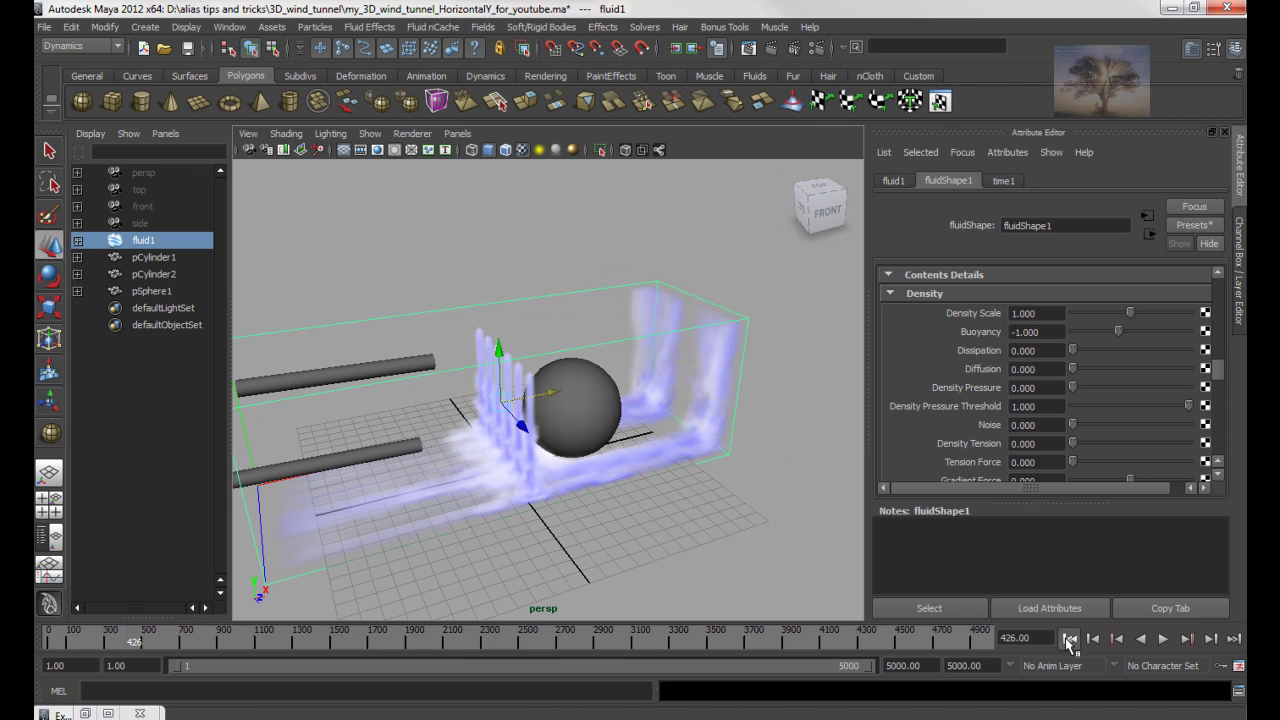
{"action": "left_click", "coordinate": [1160, 638]}
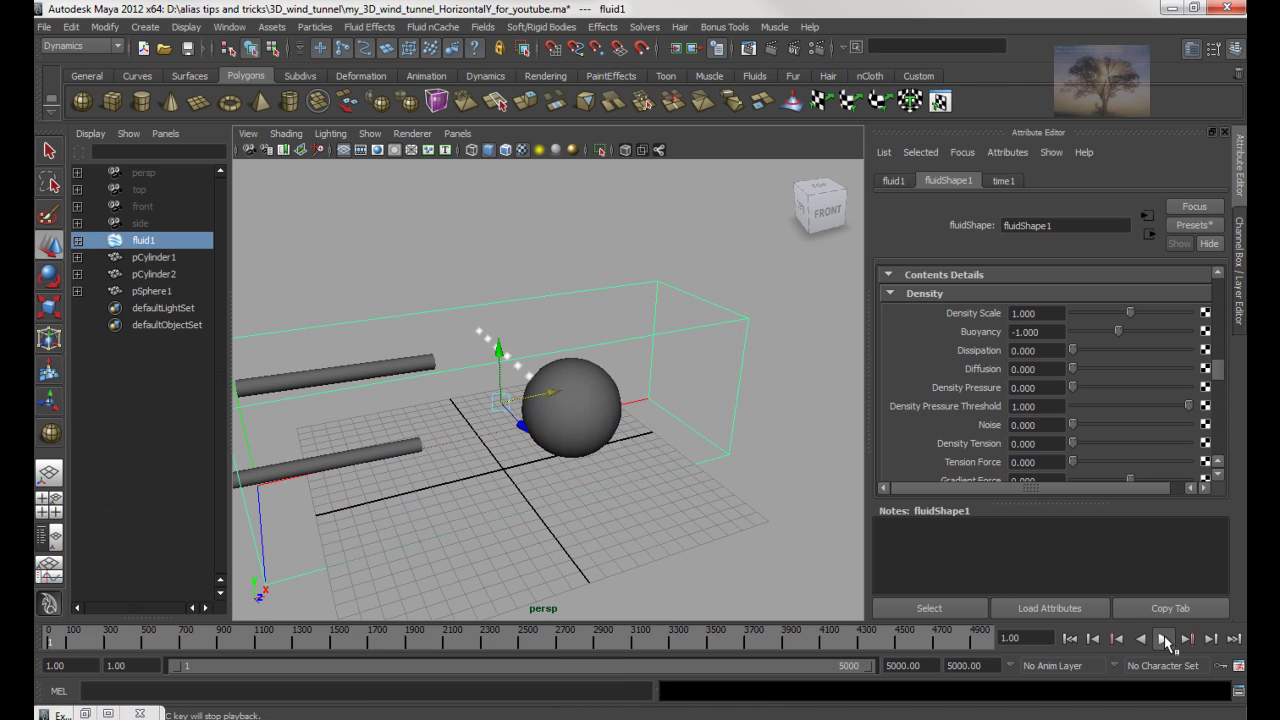
{"action": "left_click", "coordinate": [1163, 638]}
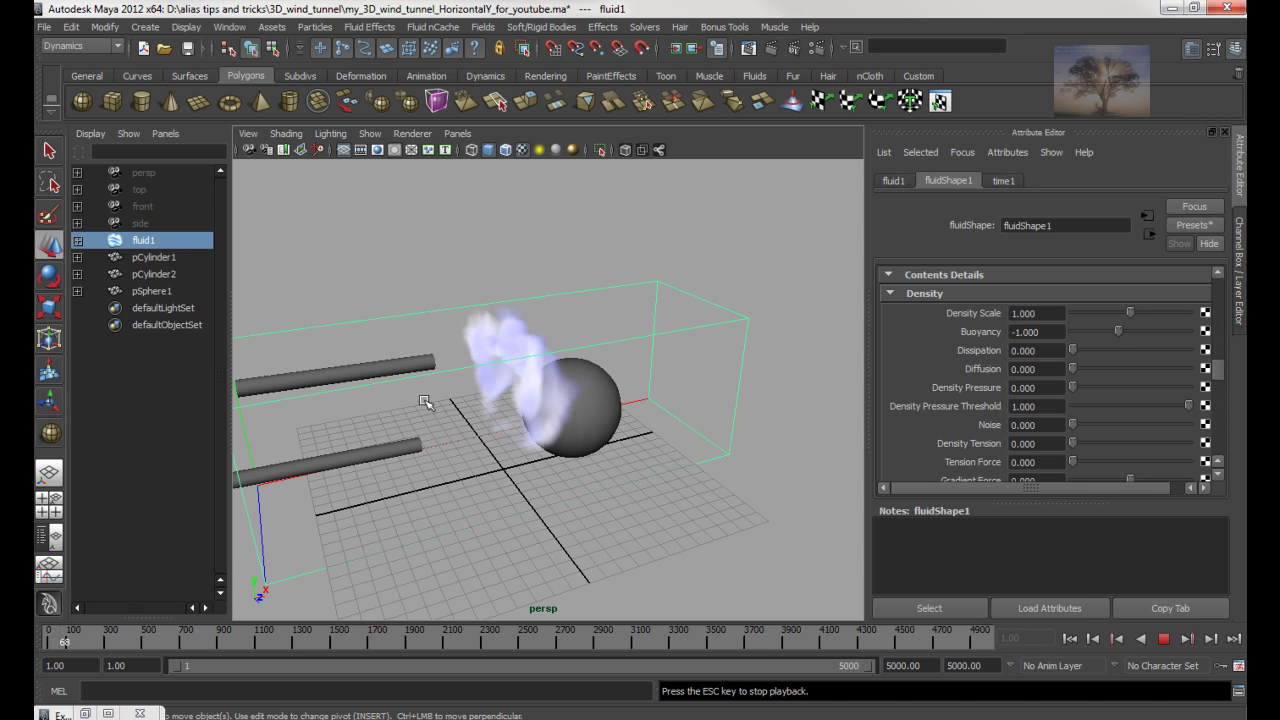
Stop playback, move pSphere1 along X out of the fluid container and replay the simulation from the first frame
{"action": "left_click_drag", "start_coordinate": [708, 429], "coordinate": [623, 389], "text": "alt"}
{"action": "left_click", "coordinate": [557, 388]}
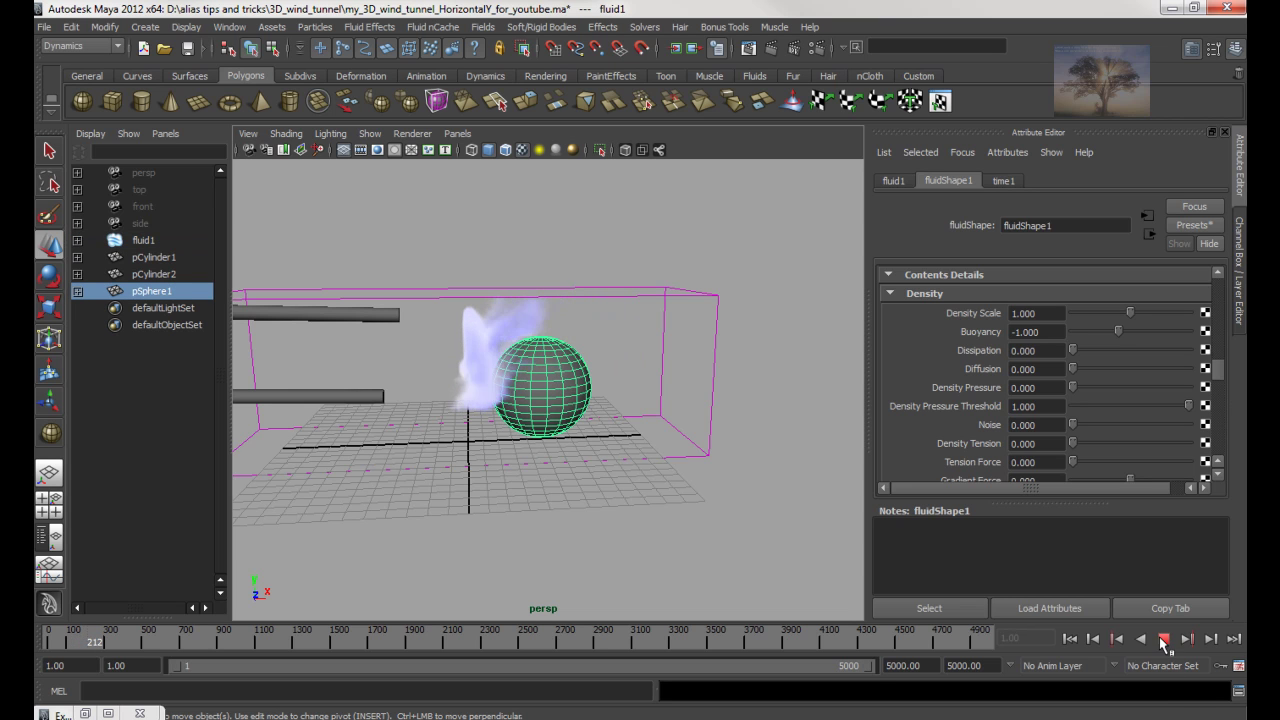
{"action": "left_click", "coordinate": [1163, 638]}
{"action": "left_click_drag", "start_coordinate": [596, 386], "coordinate": [857, 534]}
{"action": "left_click", "coordinate": [1069, 638]}
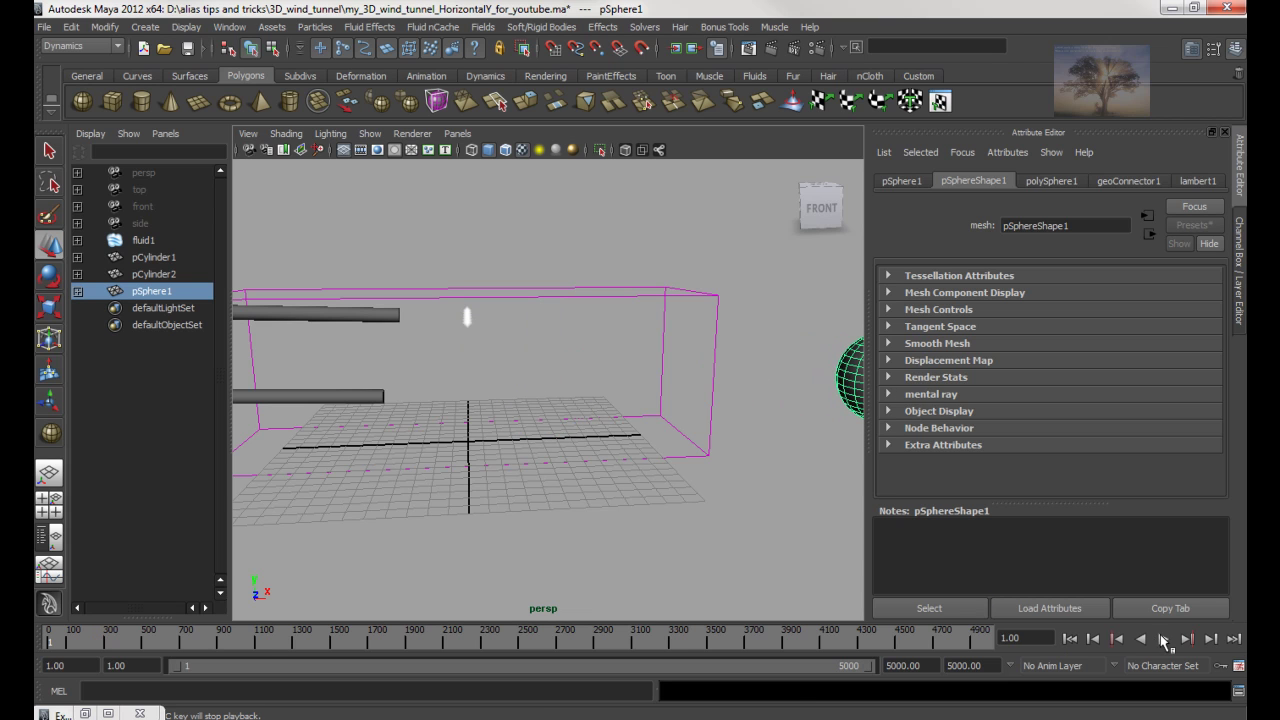
{"action": "left_click", "coordinate": [1163, 638]}
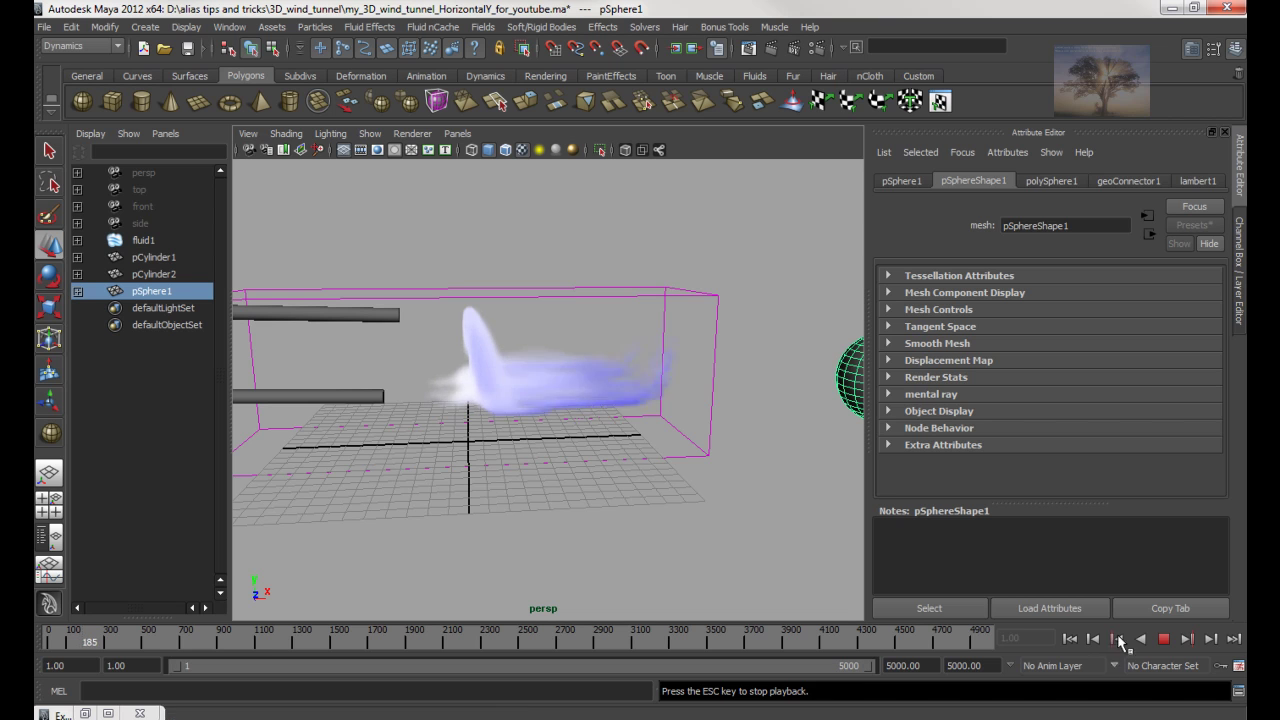
{"action": "left_click", "coordinate": [1166, 639]}
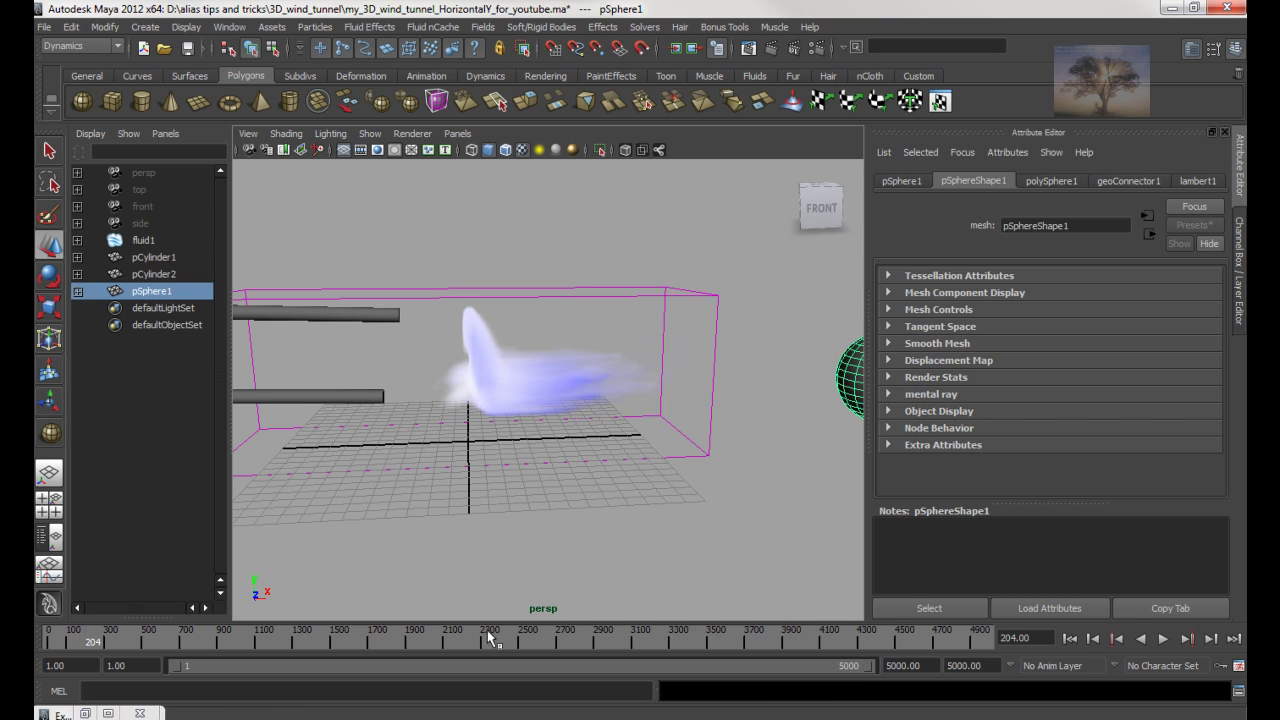
Change the velocity line's Y component to -5, apply smokeExpression and replay the simulation from the first frame to inspect the tracers
{"action": "left_click", "coordinate": [108, 714]}
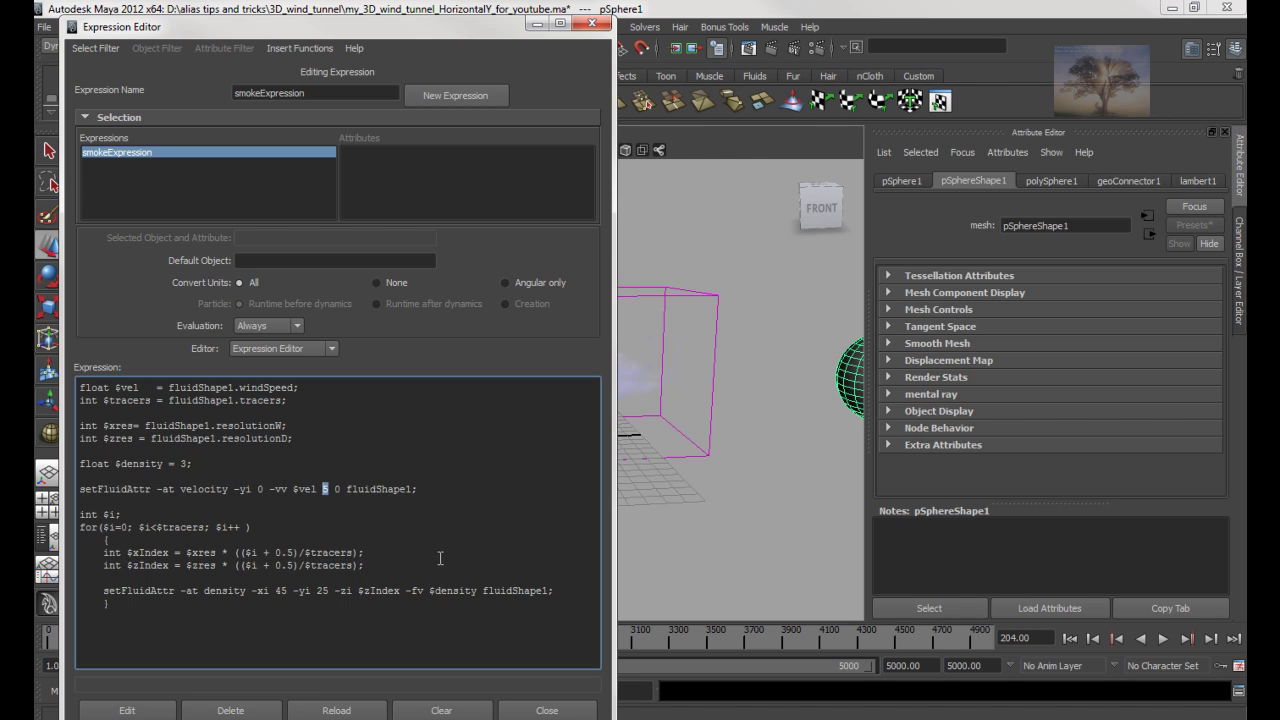
{"action": "type", "text": "5"}
{"action": "key", "text": "Return"}
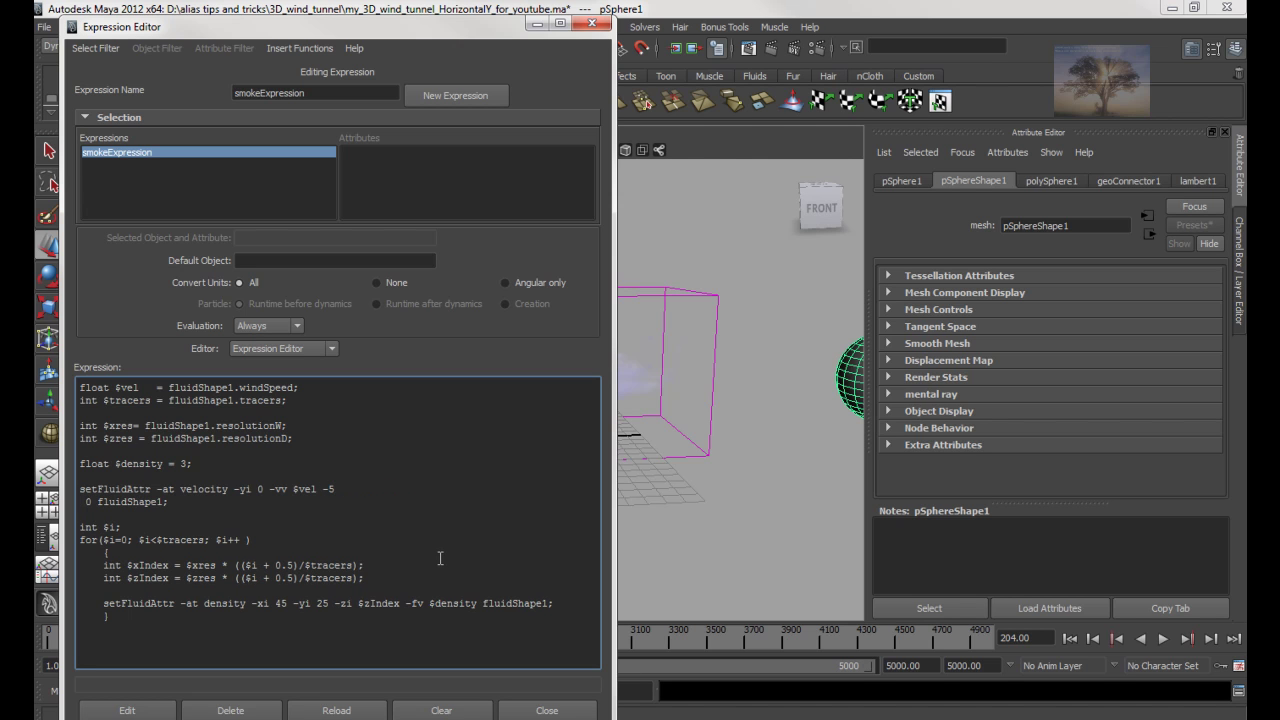
{"action": "key", "text": "BackSpace"}
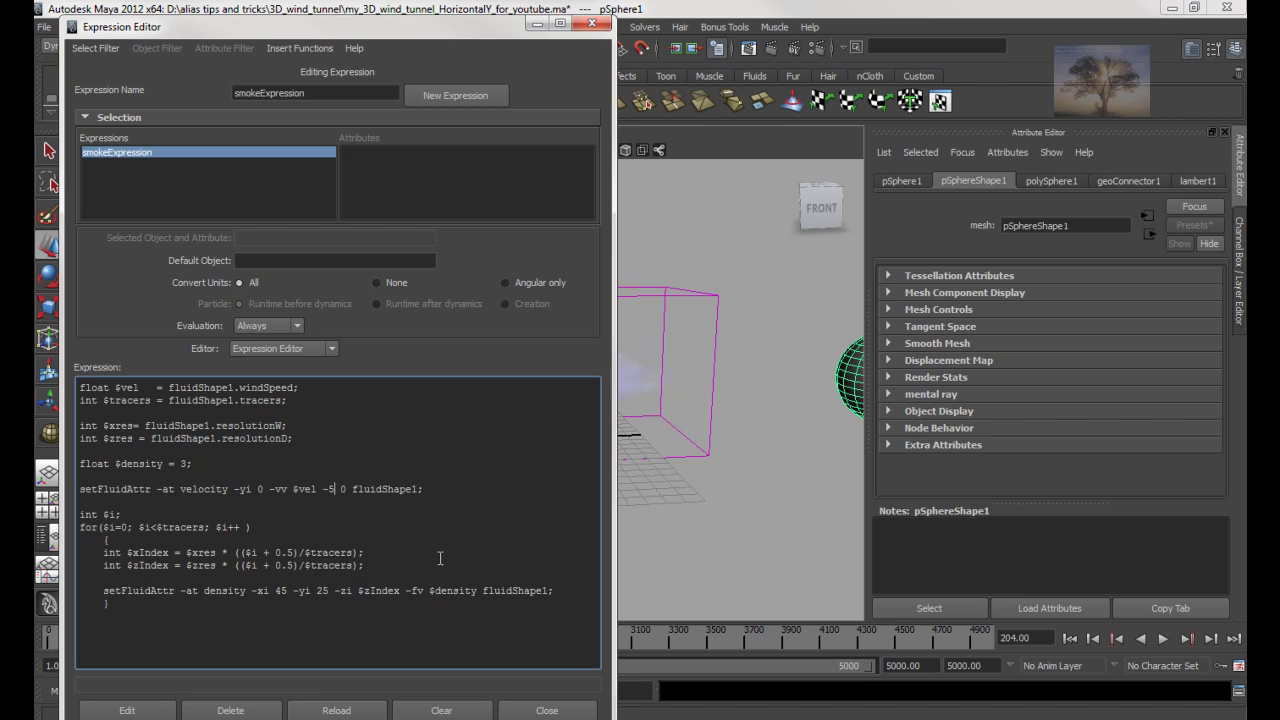
{"action": "left_click", "coordinate": [128, 710]}
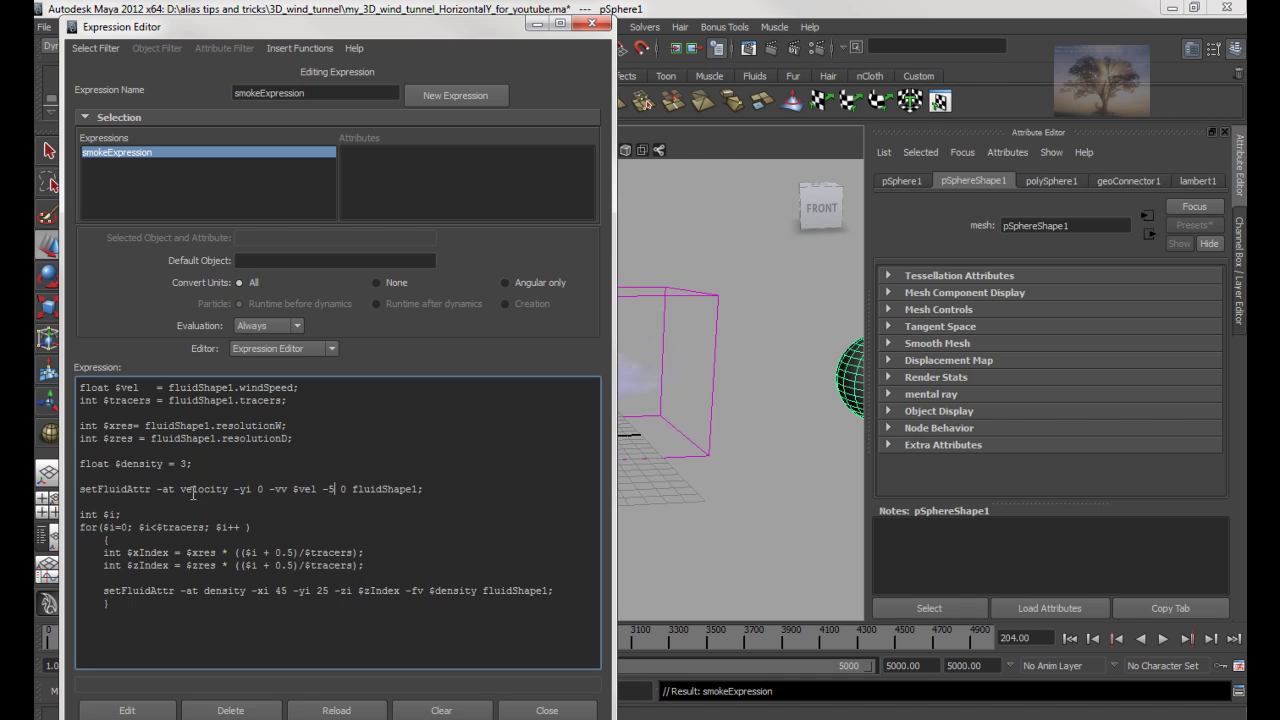
{"action": "left_click", "coordinate": [590, 22]}
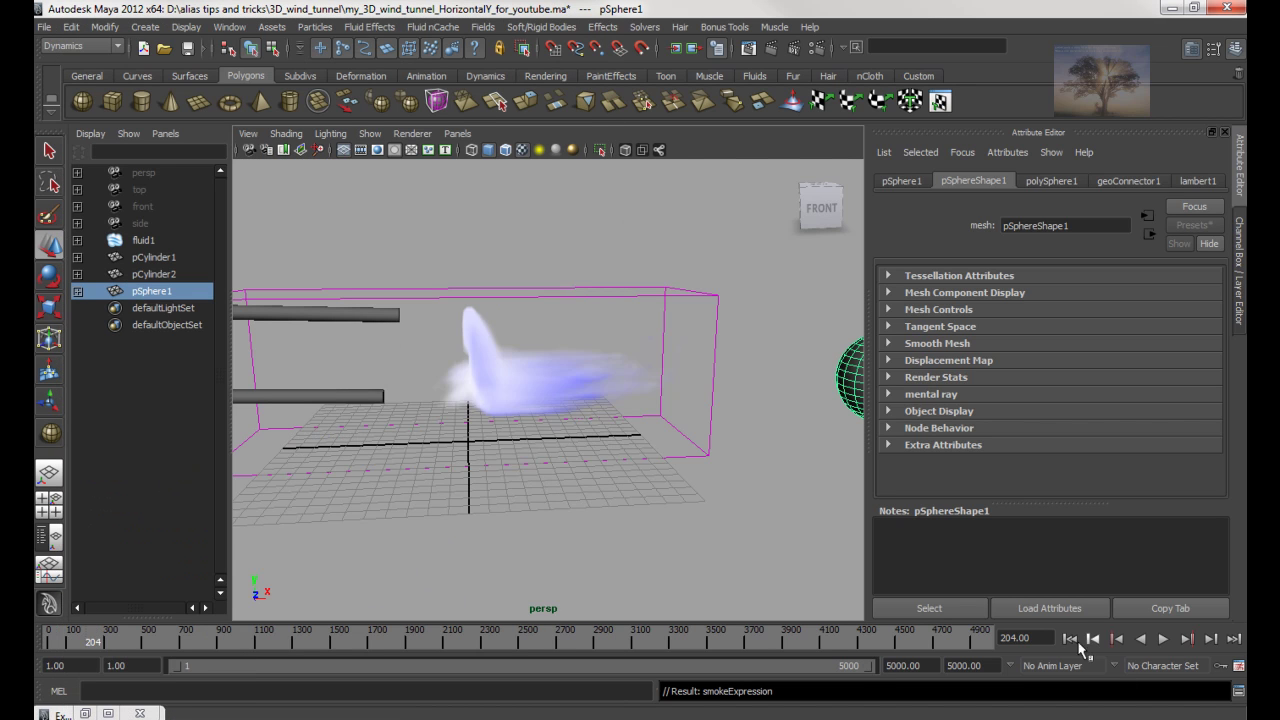
{"action": "left_click", "coordinate": [1070, 640]}
{"action": "left_click", "coordinate": [1163, 640]}
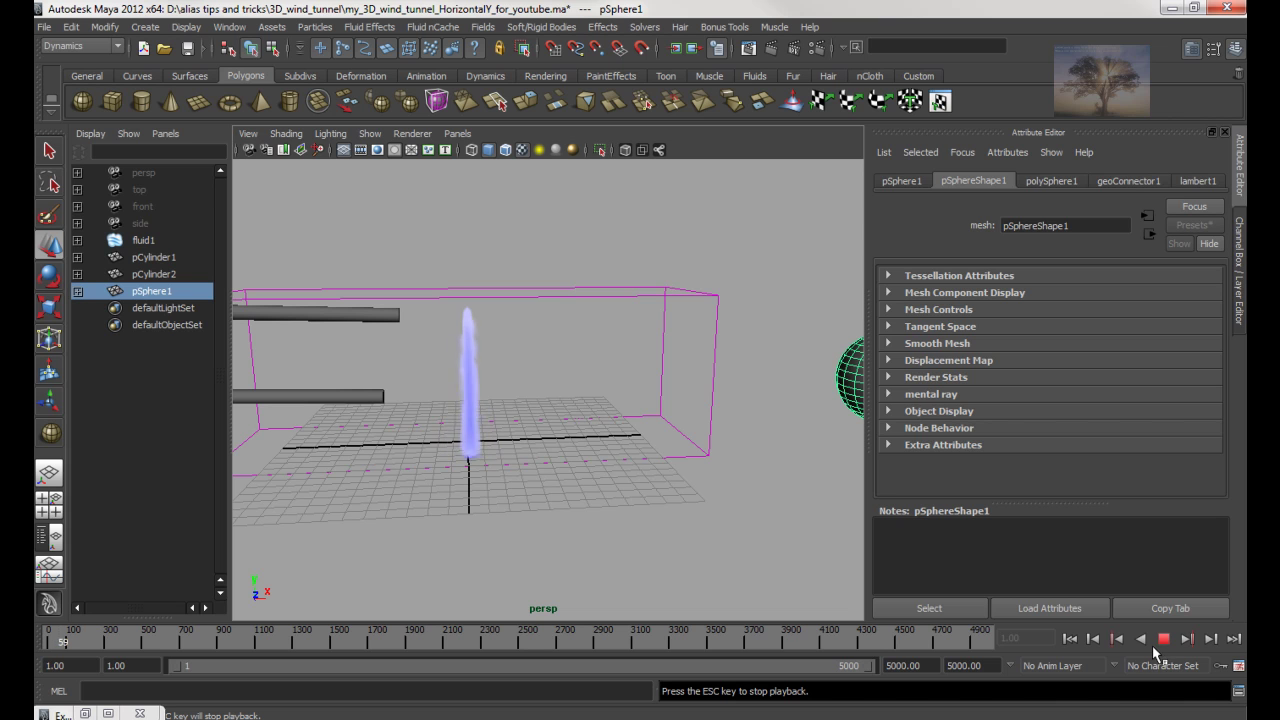
{"action": "left_click", "coordinate": [1163, 640]}
{"action": "left_click_drag", "start_coordinate": [651, 480], "coordinate": [600, 513], "text": "alt"}
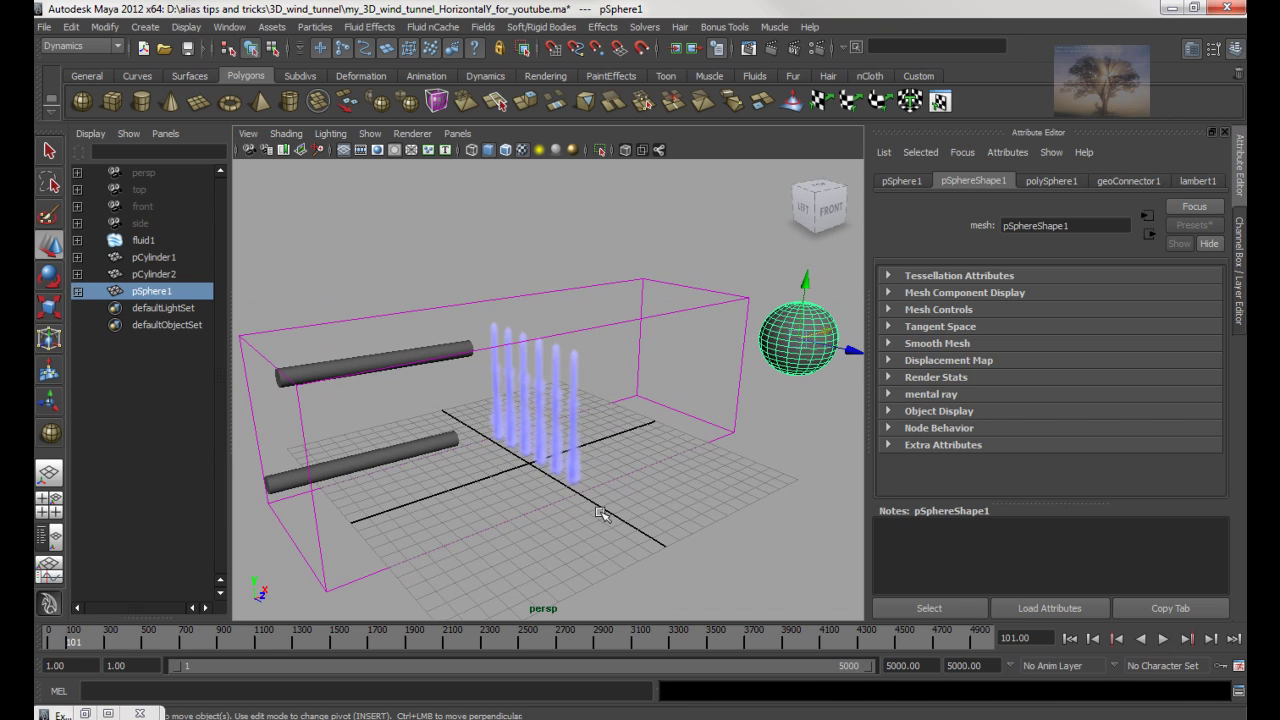
Set the velocity line's Y component to 0 and Z component to 5, and apply smokeExpression
{"action": "left_click", "coordinate": [84, 713]}
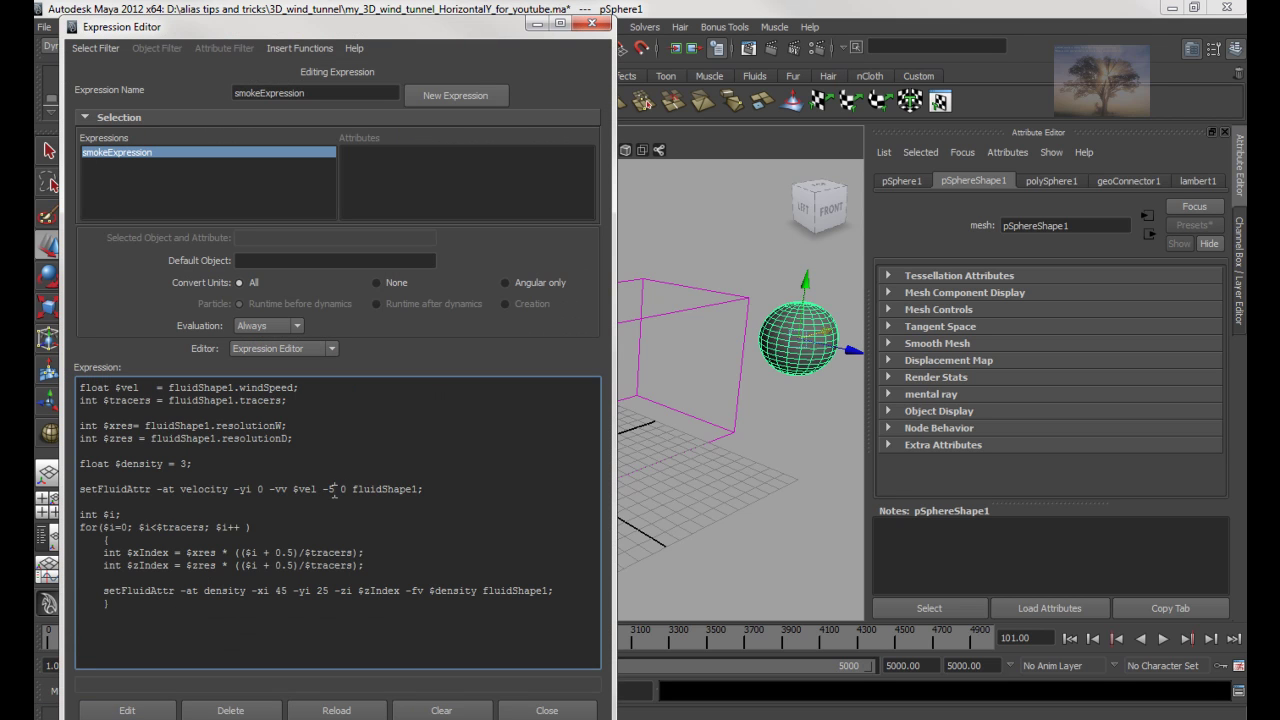
{"action": "type", "text": "0"}
{"action": "left_click", "coordinate": [119, 710]}
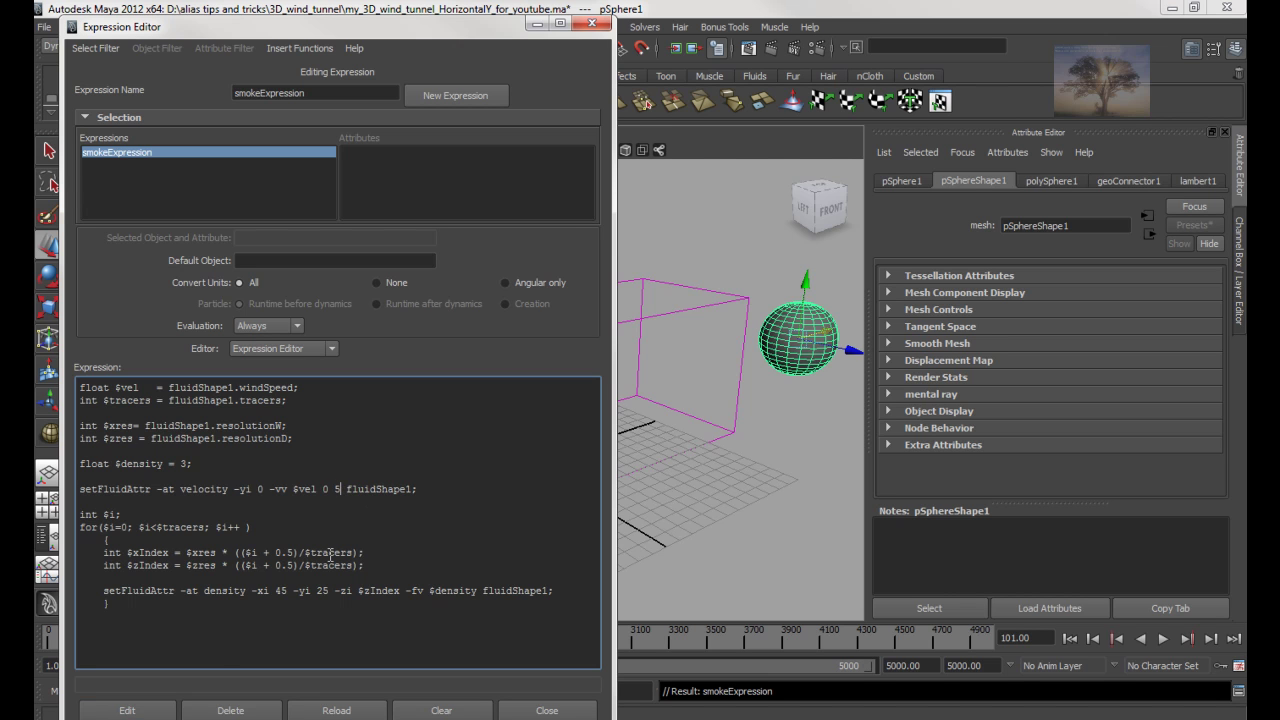
Replay the simulation from the first frame and examine the smoke's spread inside the container from several angles
{"action": "left_click", "coordinate": [537, 23]}
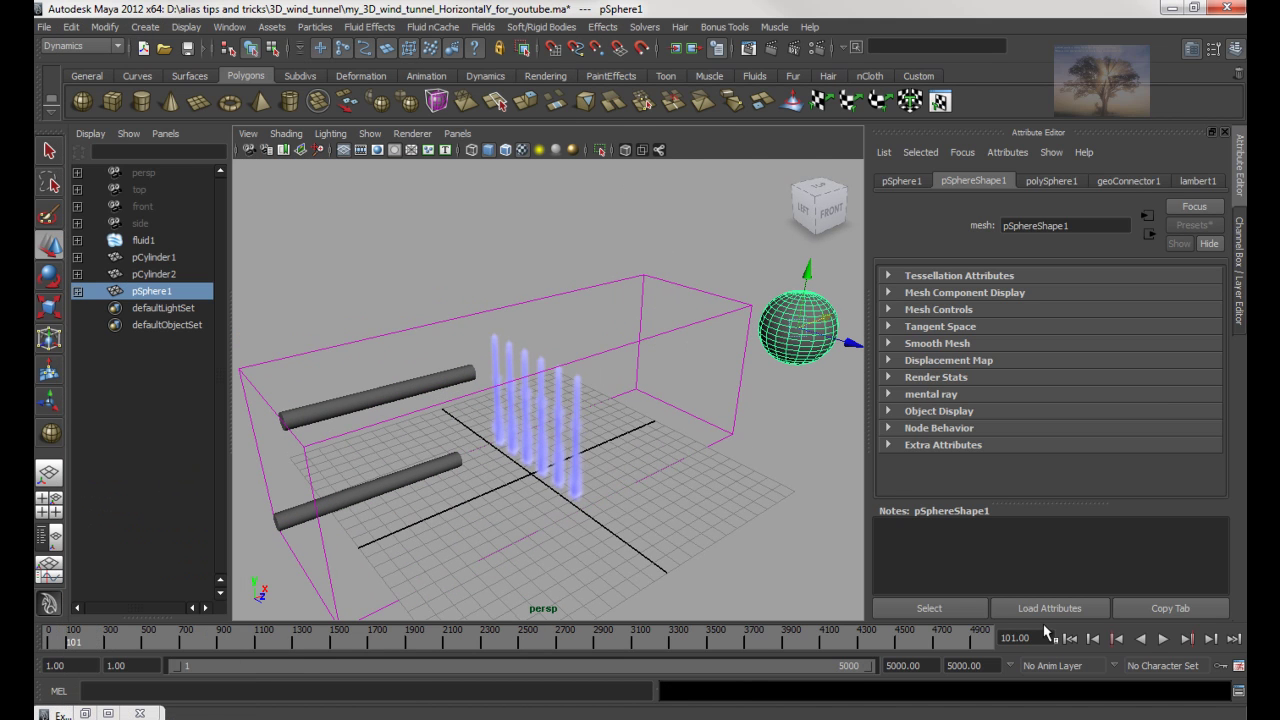
{"action": "left_click", "coordinate": [1069, 638]}
{"action": "left_click", "coordinate": [1163, 638]}
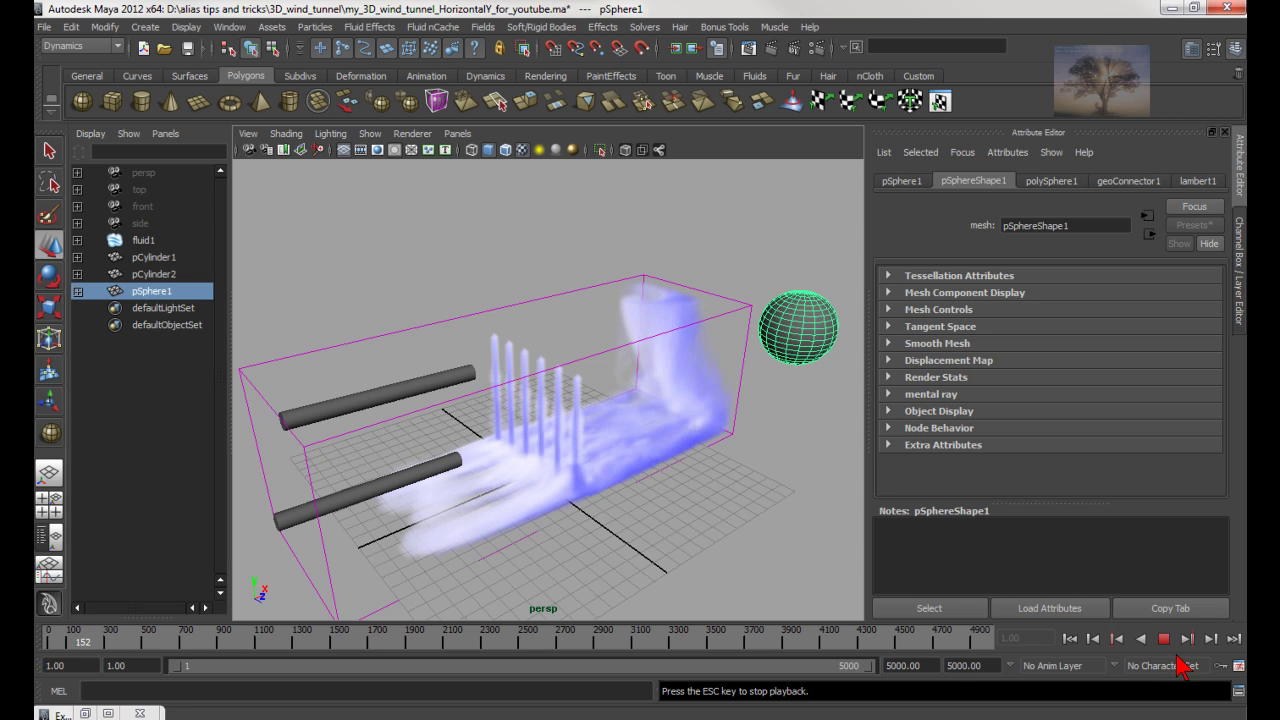
{"action": "left_click", "coordinate": [1163, 638]}
{"action": "left_click_drag", "start_coordinate": [820, 520], "coordinate": [567, 376], "text": "alt"}
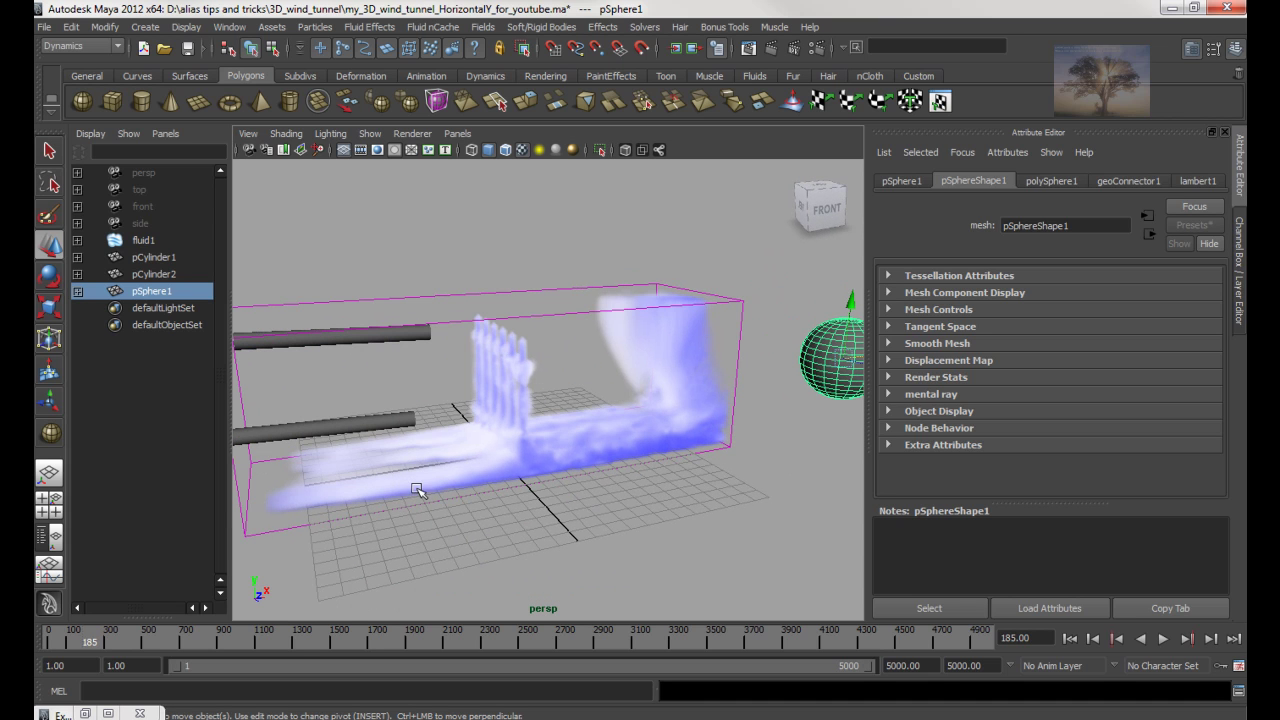
{"action": "left_click_drag", "start_coordinate": [710, 517], "coordinate": [710, 517]}
{"action": "right_click_drag", "start_coordinate": [710, 517], "coordinate": [594, 443], "text": "alt"}
{"action": "mouse_move", "coordinate": [594, 443]}
{"action": "left_mouse_down", "text": "alt"}
{"action": "mouse_move", "coordinate": [657, 449]}
{"action": "mouse_move", "coordinate": [603, 432]}
{"action": "left_mouse_up", "text": "alt"}
{"action": "right_click_drag", "start_coordinate": [603, 432], "coordinate": [694, 466], "text": "alt"}
{"action": "left_click_drag", "start_coordinate": [694, 466], "coordinate": [642, 428], "text": "alt"}
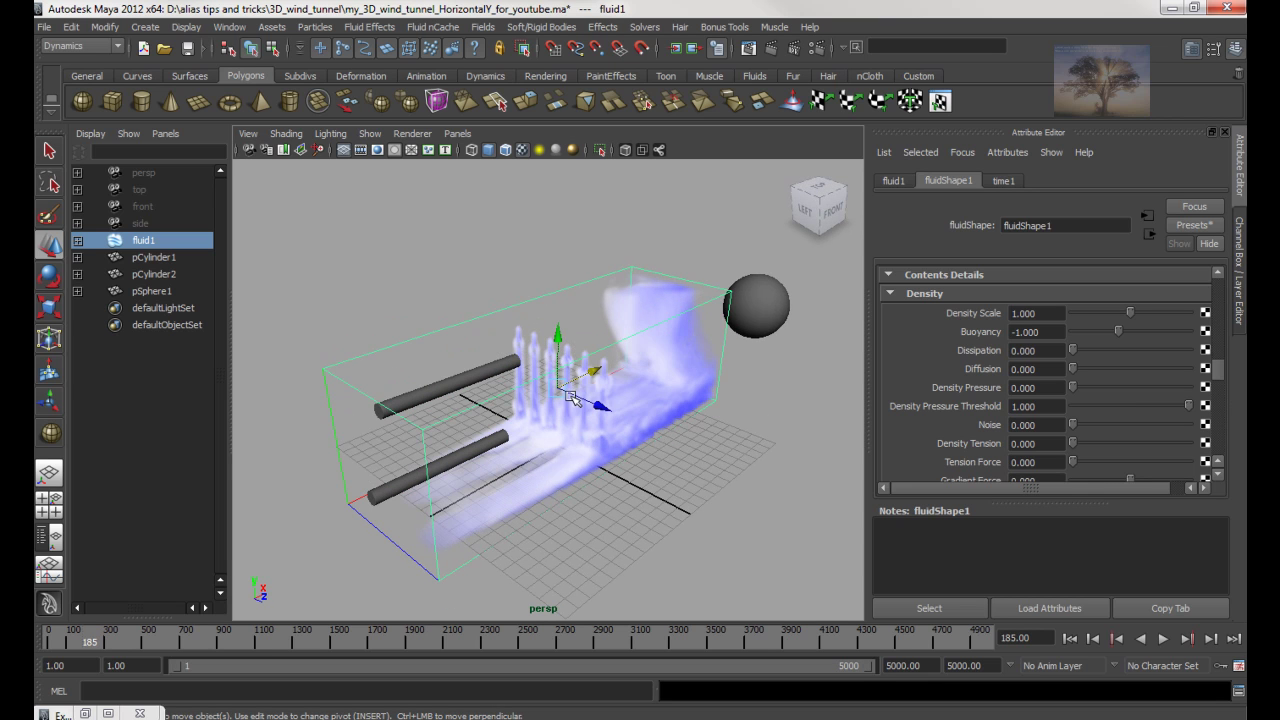